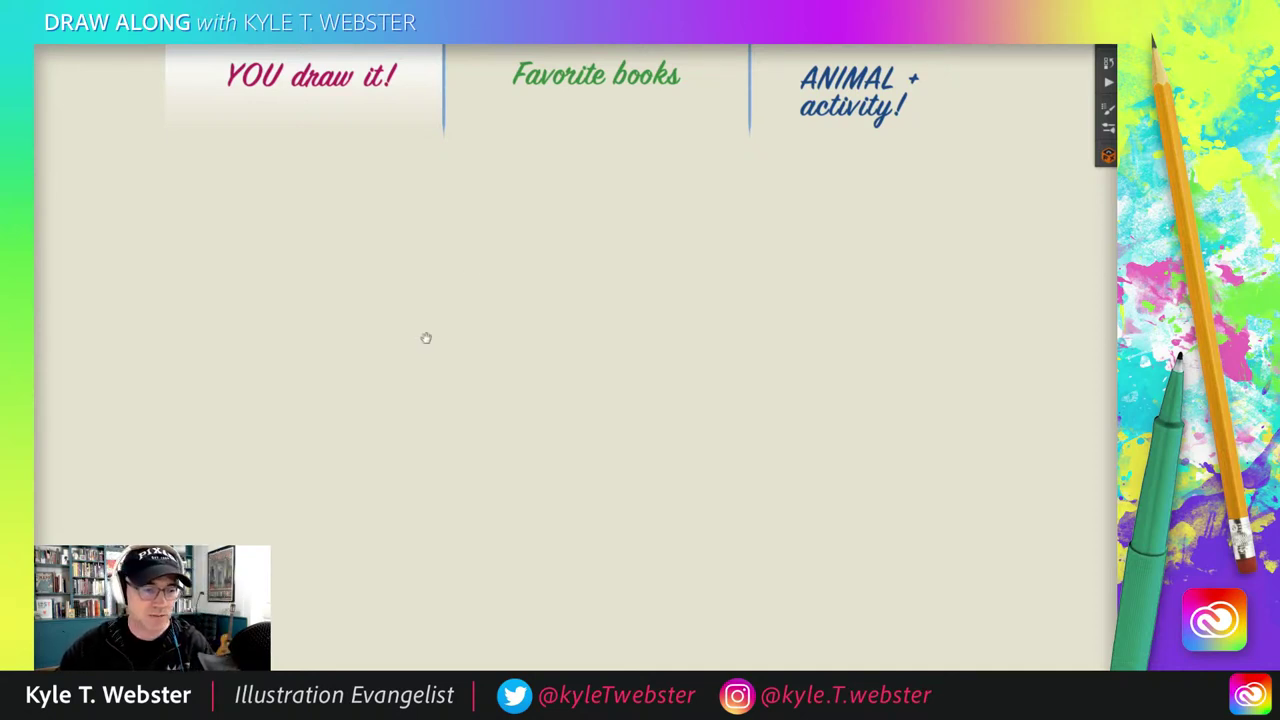
Step: Sketch a few warm-up brush strokes on the canvas, then clear them all
drag(426, 337, 440, 340)
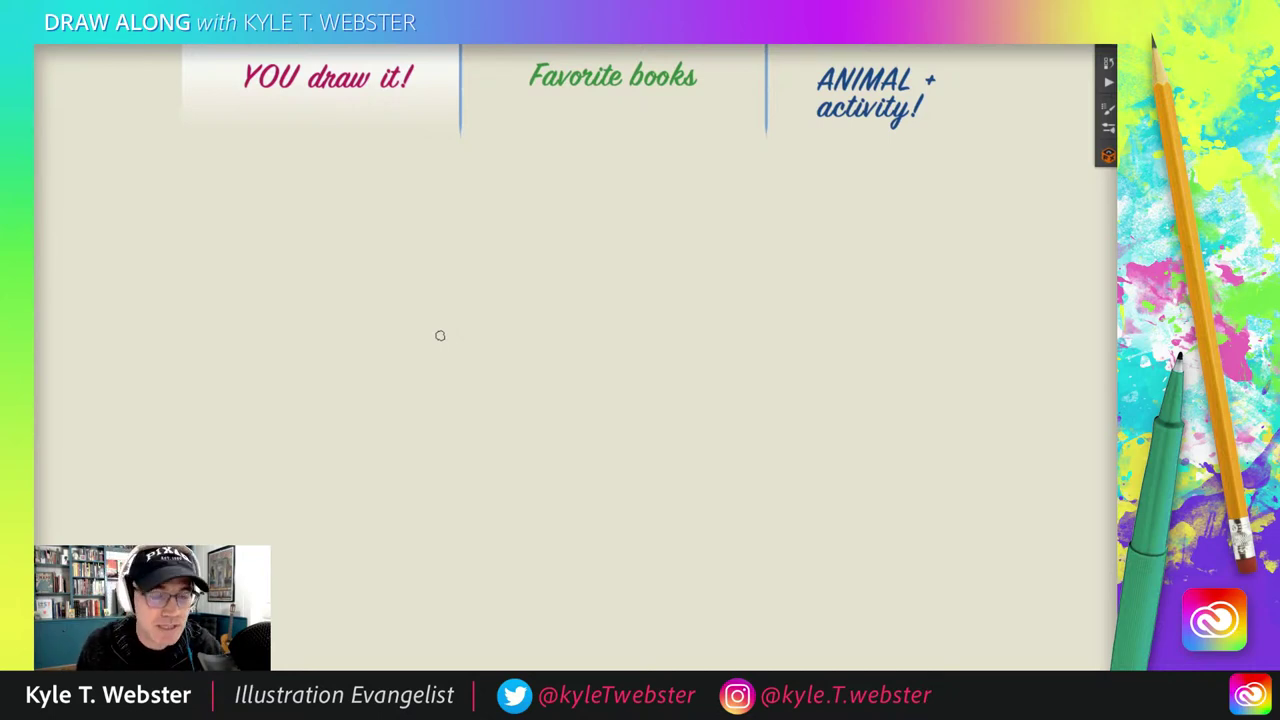
drag(406, 305, 376, 358)
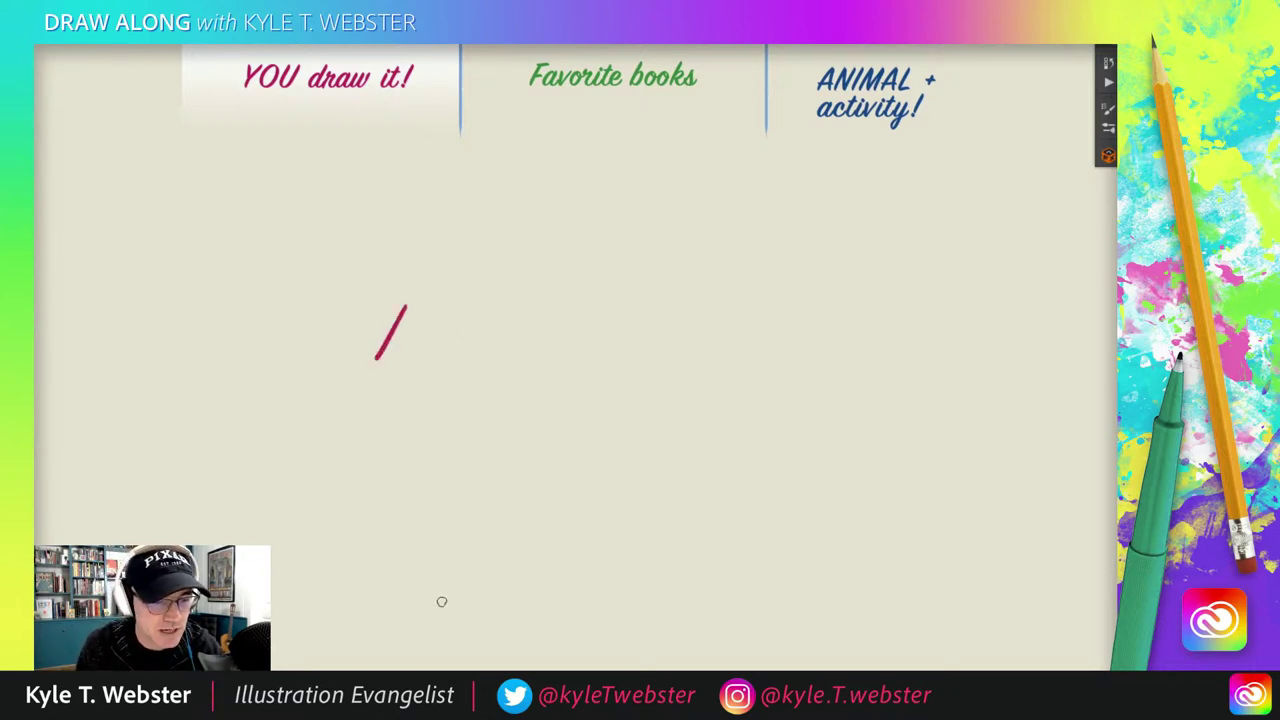
mouse_move(351, 283)
mouse_down()
mouse_move(323, 277)
mouse_move(319, 305)
mouse_up()
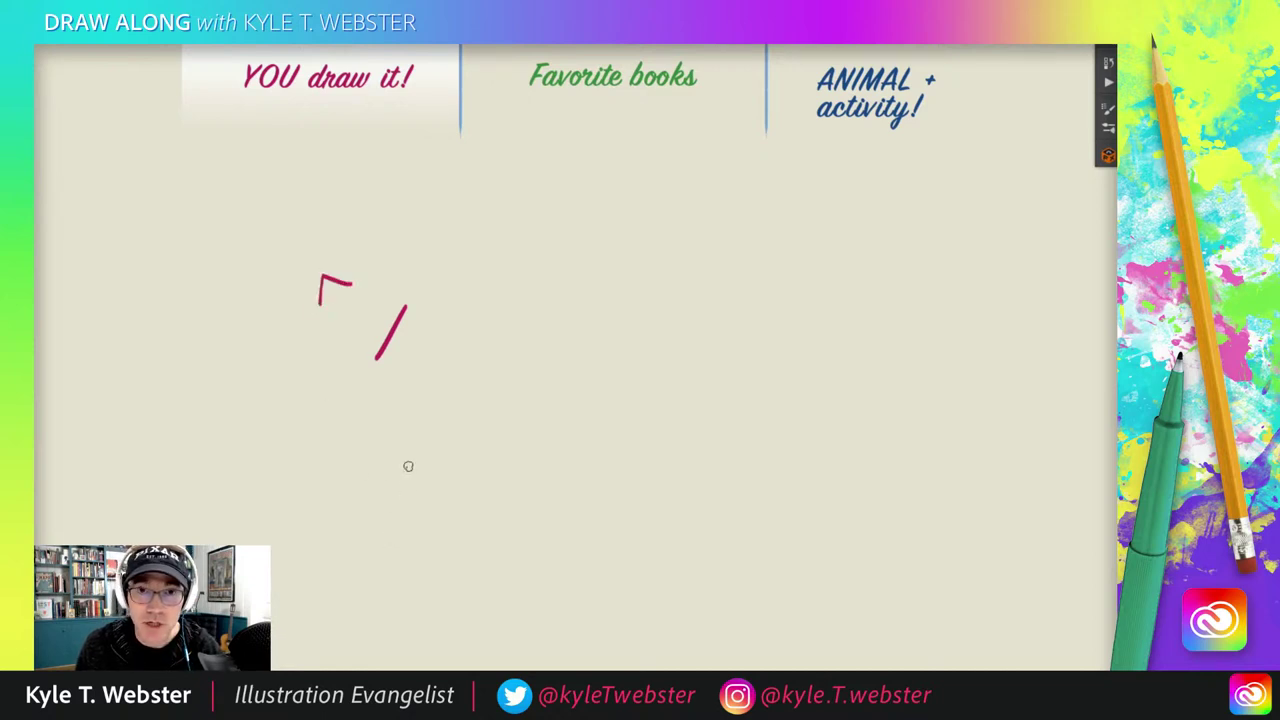
drag(368, 395, 366, 452)
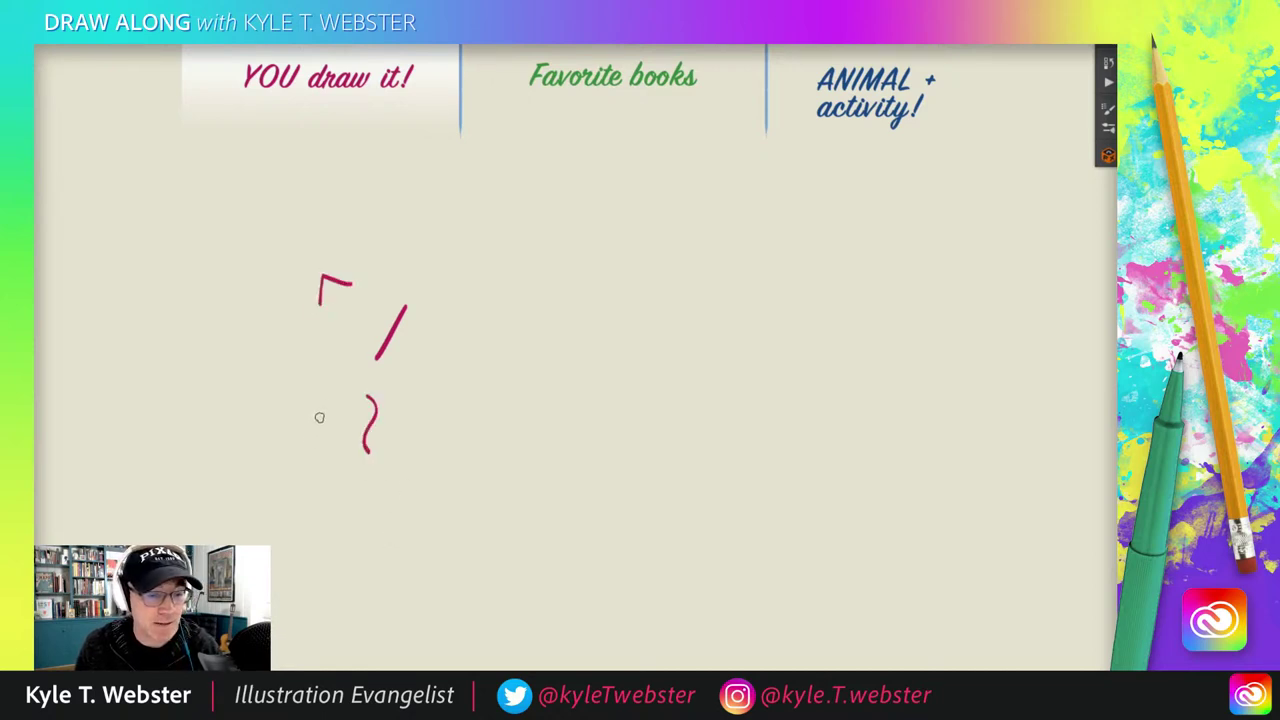
drag(326, 399, 287, 405)
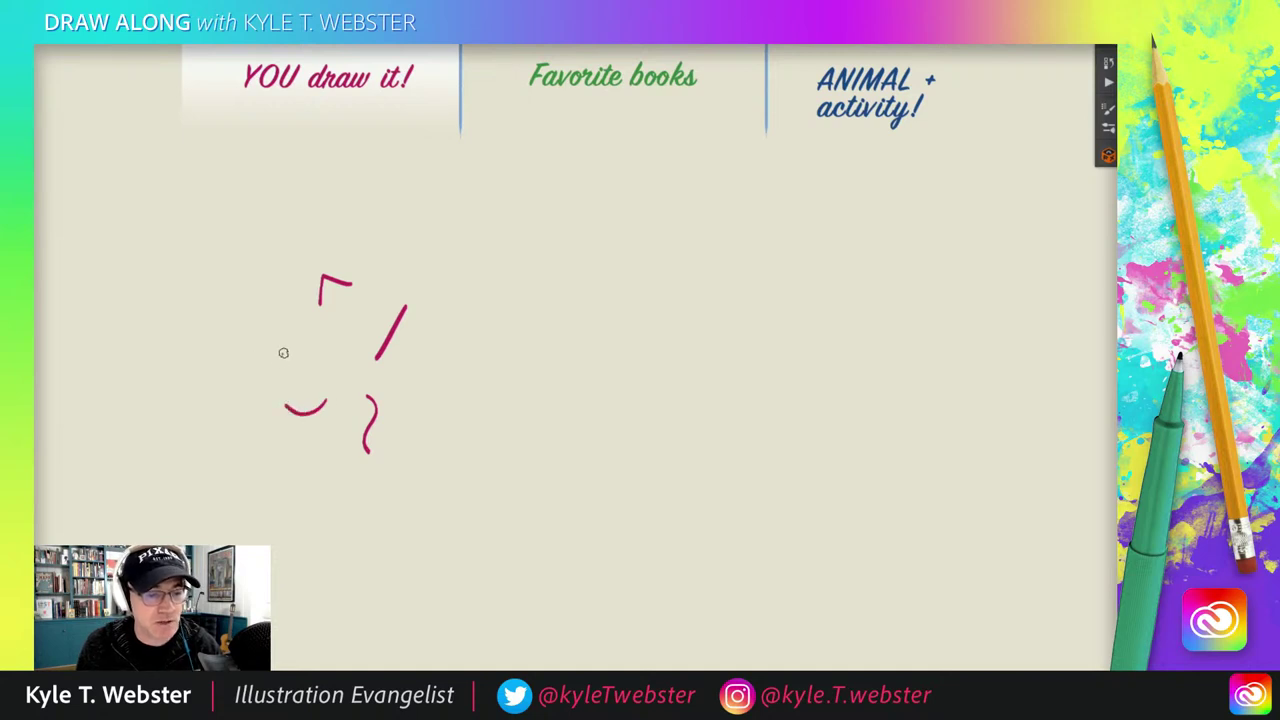
mouse_move(283, 351)
mouse_down()
mouse_move(275, 368)
mouse_move(241, 371)
mouse_up()
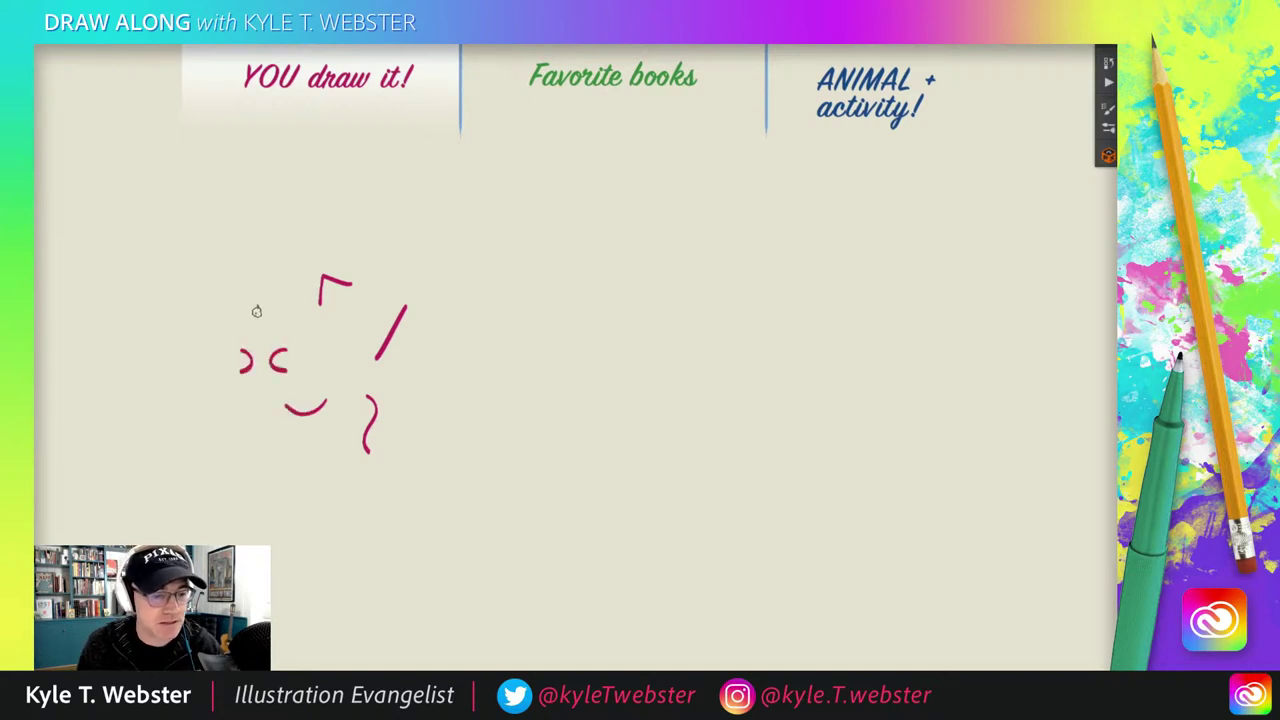
mouse_move(257, 307)
mouse_down()
mouse_move(204, 363)
mouse_move(193, 432)
mouse_up()
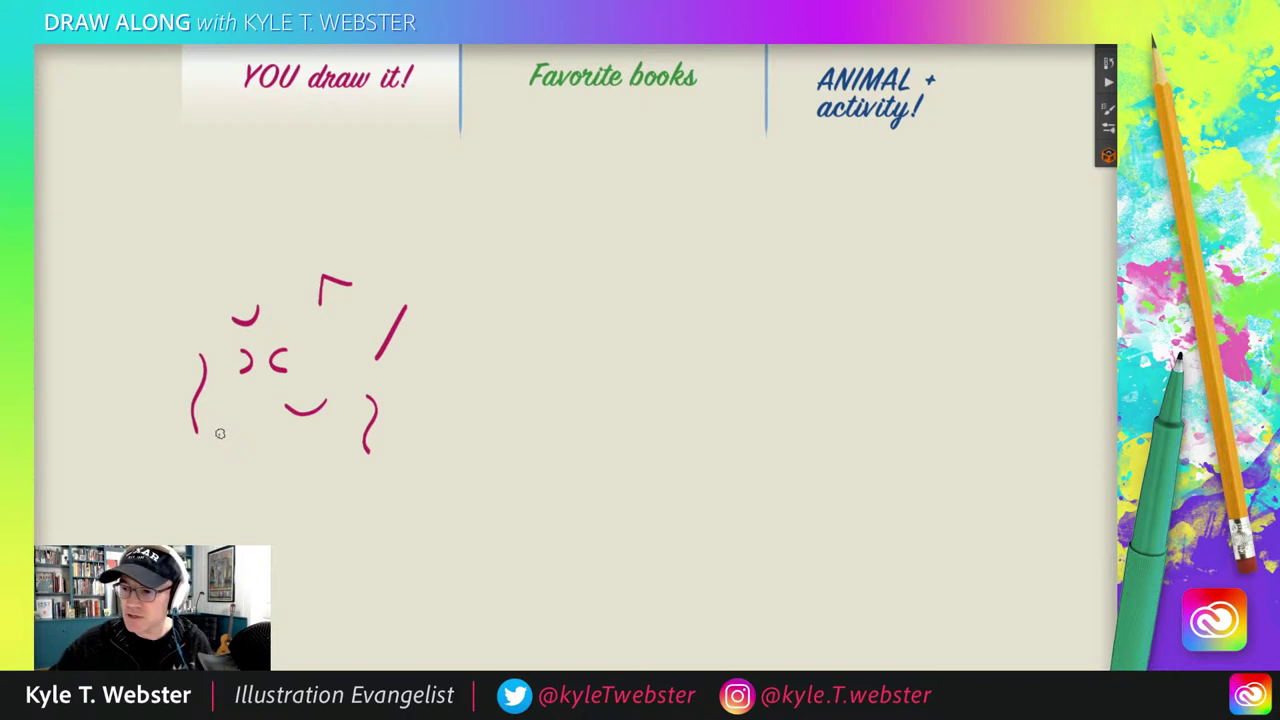
key(e)
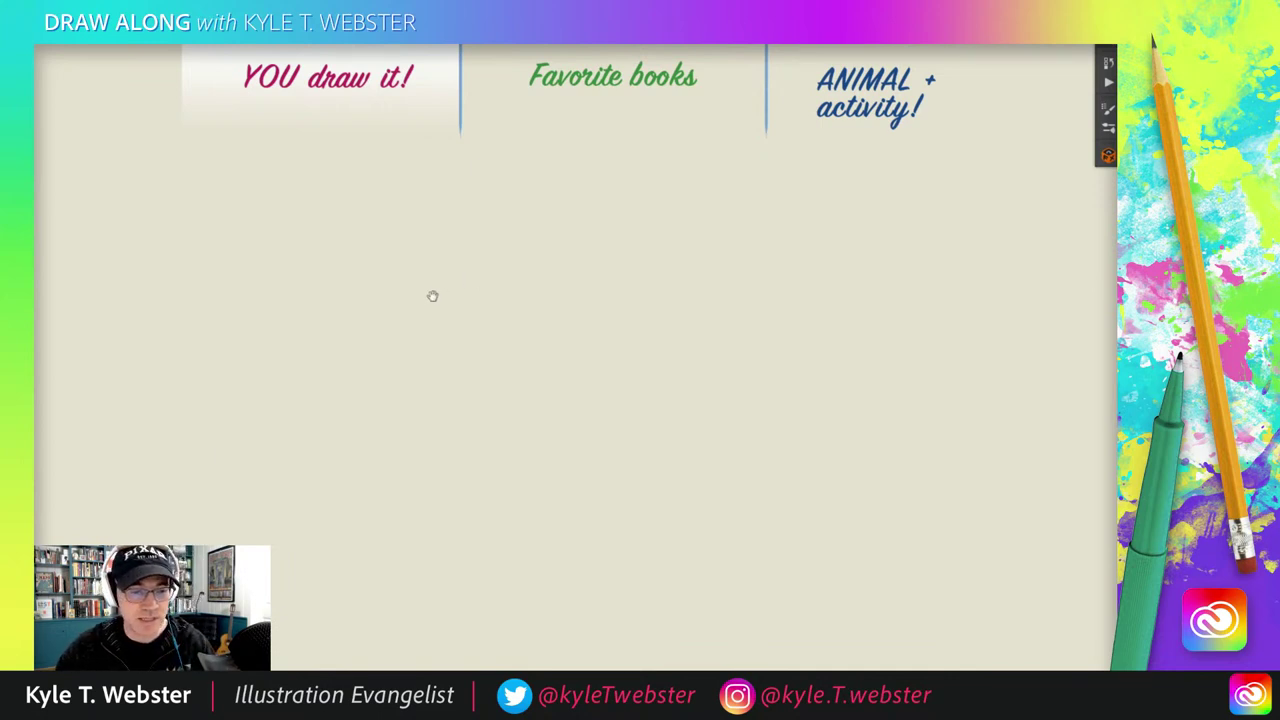
Step: Brush the top, left, right and bottom edges of a right-slanting magenta parallelogram
scroll(340, 330, right, 1)
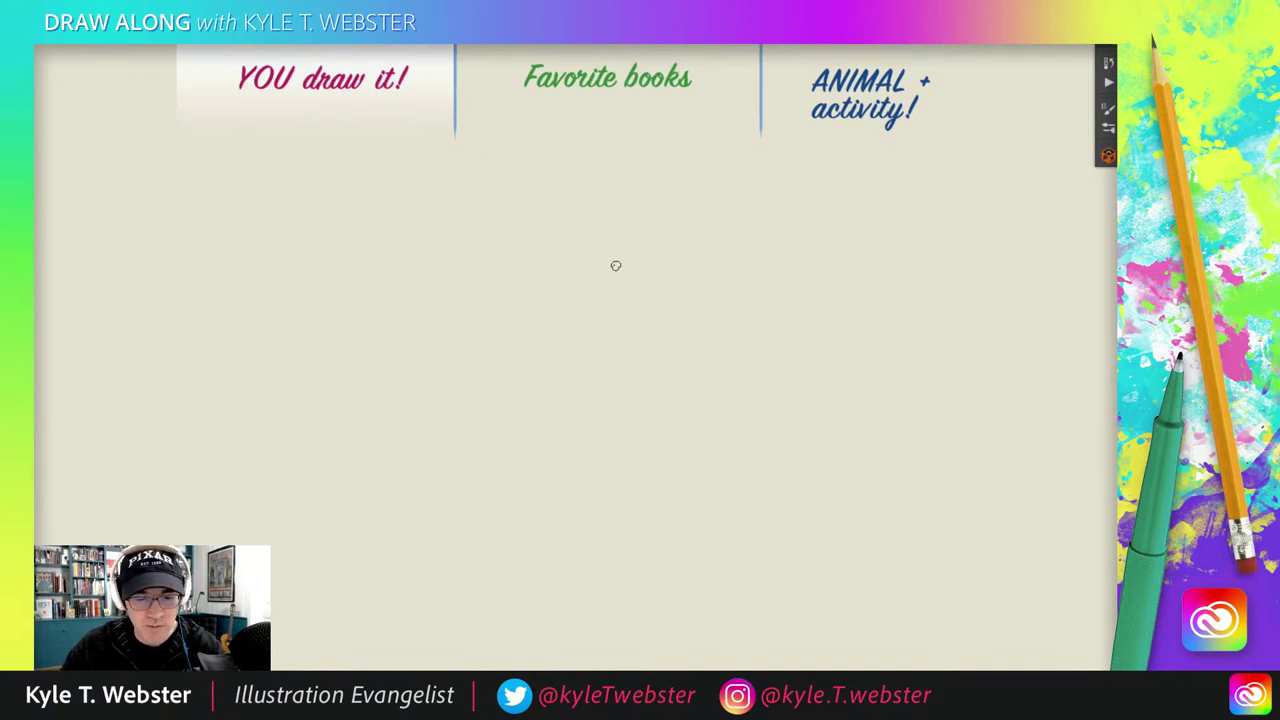
drag(620, 240, 574, 256)
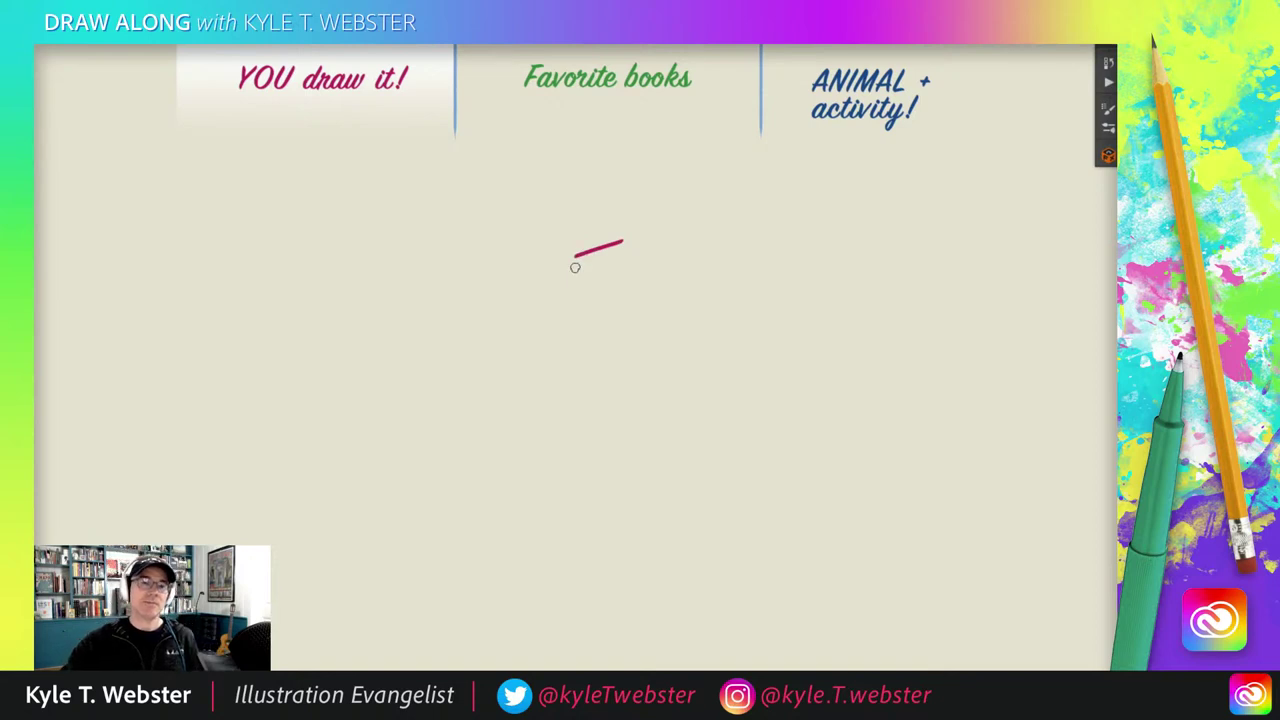
drag(508, 334, 487, 337)
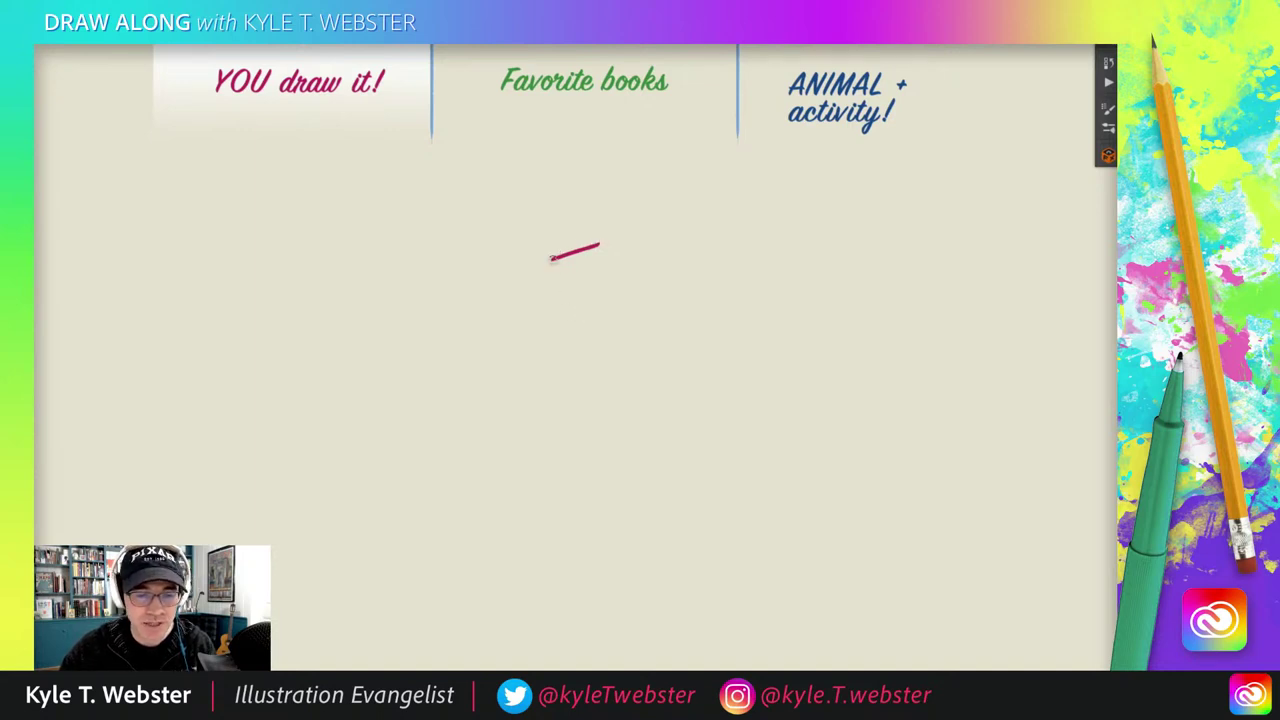
drag(563, 280, 594, 319)
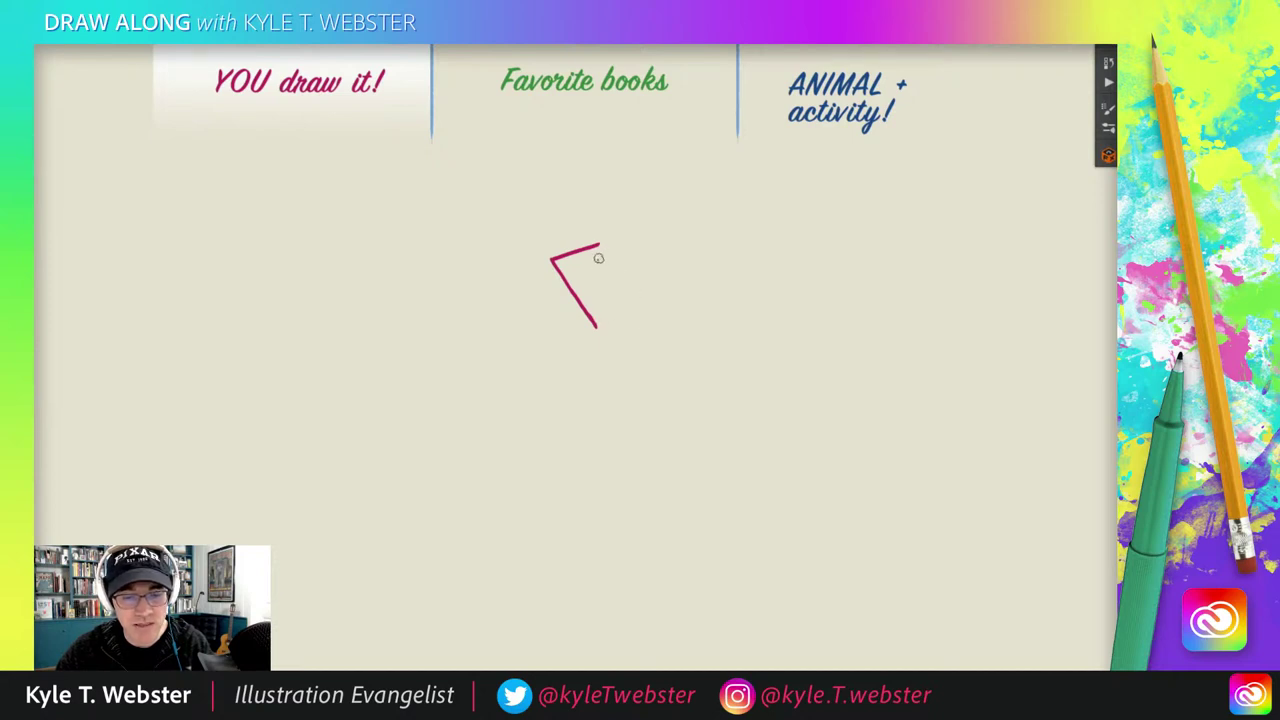
drag(599, 244, 651, 316)
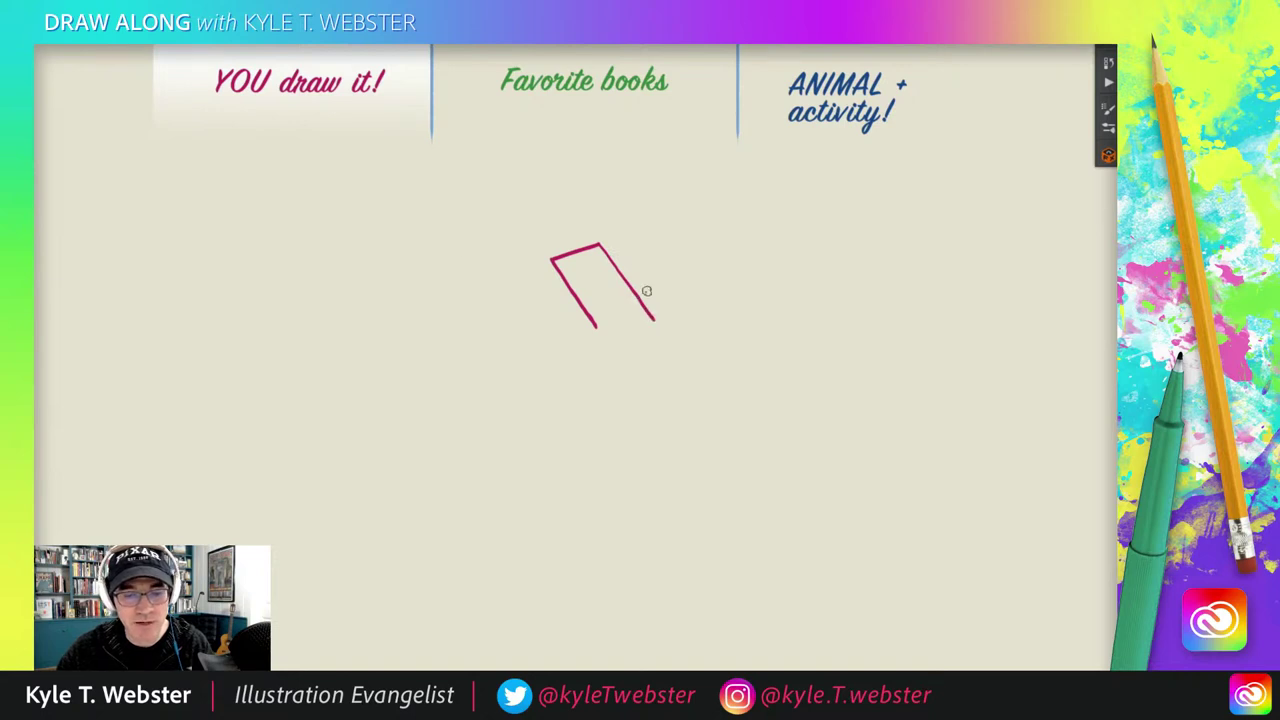
drag(652, 321, 596, 325)
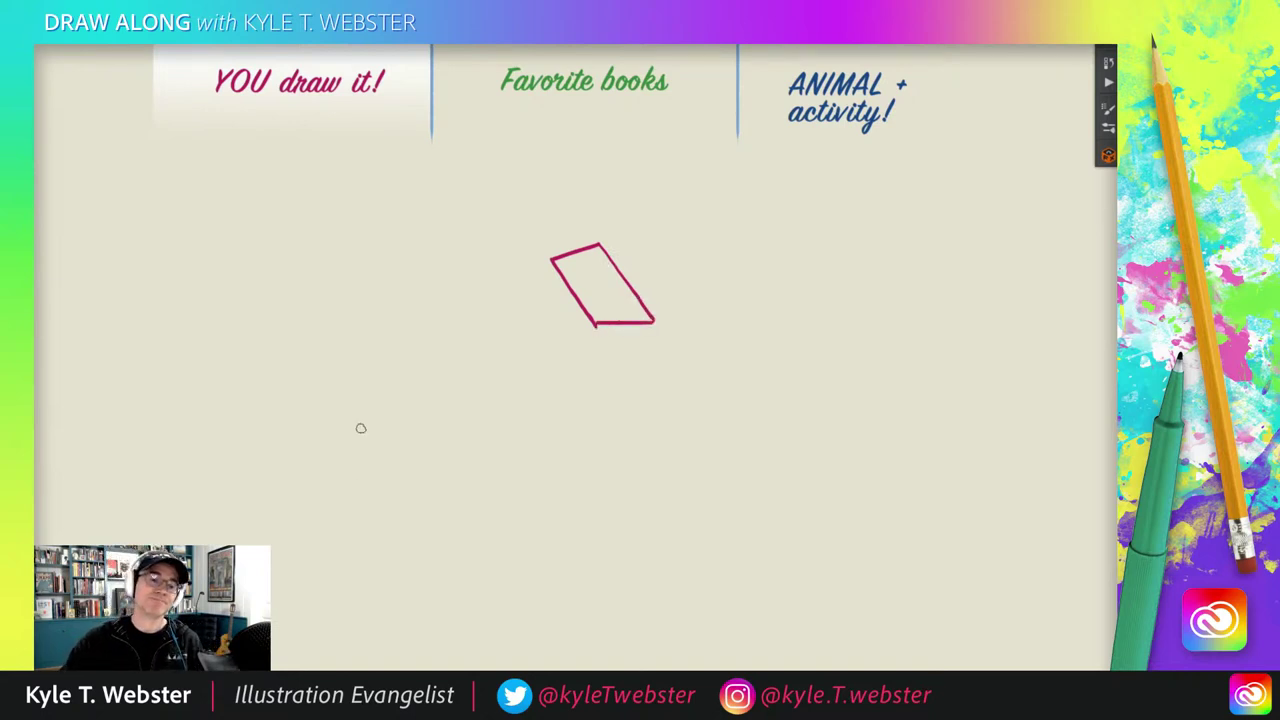
scroll(578, 300, up, 3)
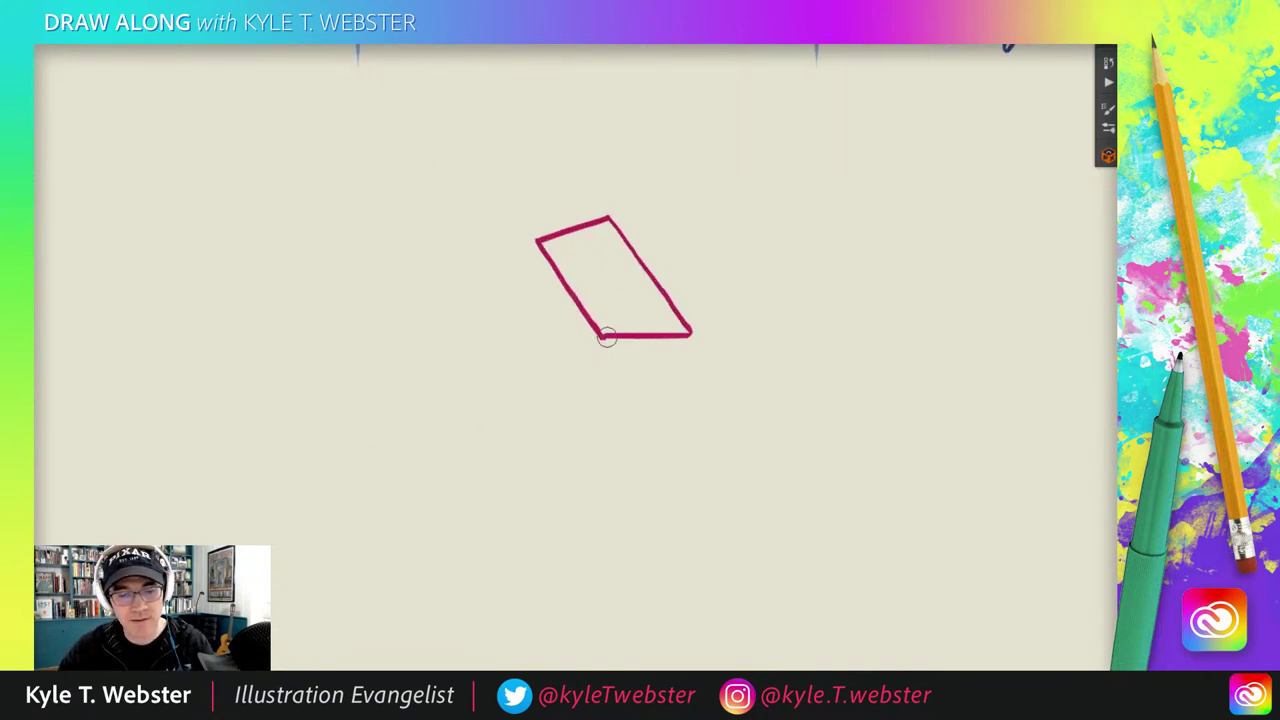
scroll(517, 391, down, 3)
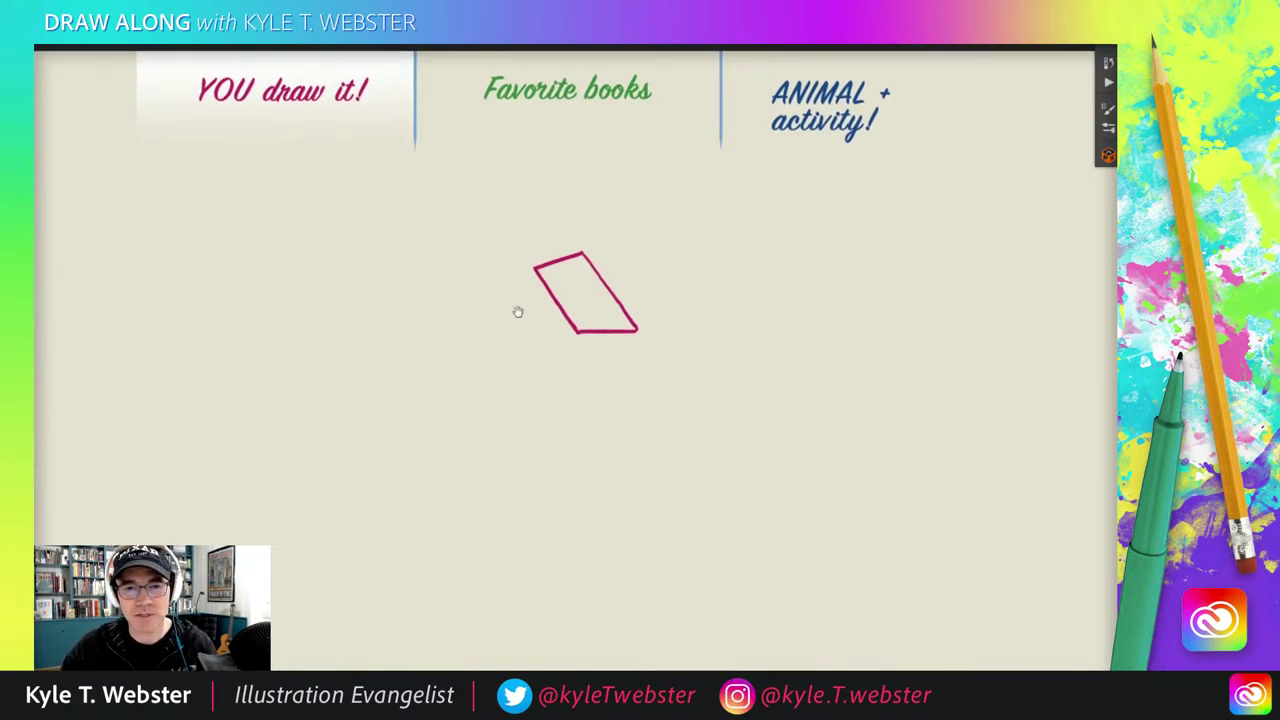
Step: Hang a short vertical magenta stroke with a small horizontal foot below the top-left corner
drag(518, 312, 515, 294)
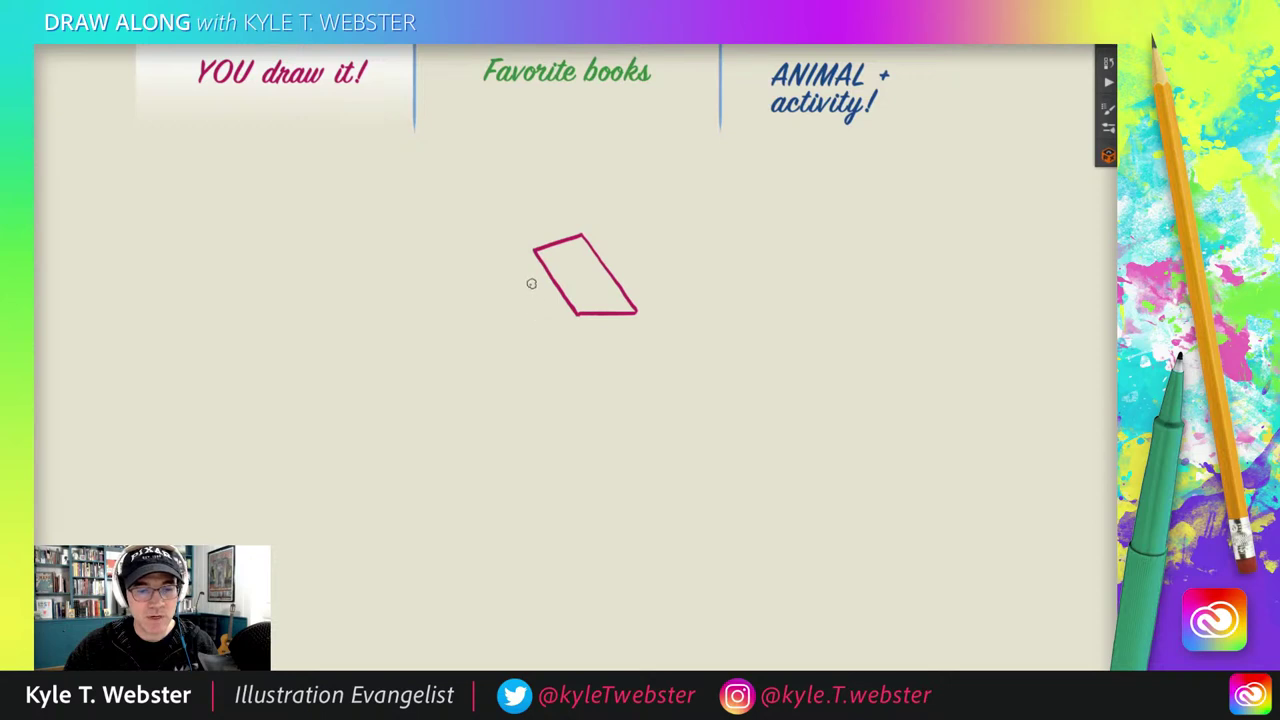
scroll(532, 284, up, 3)
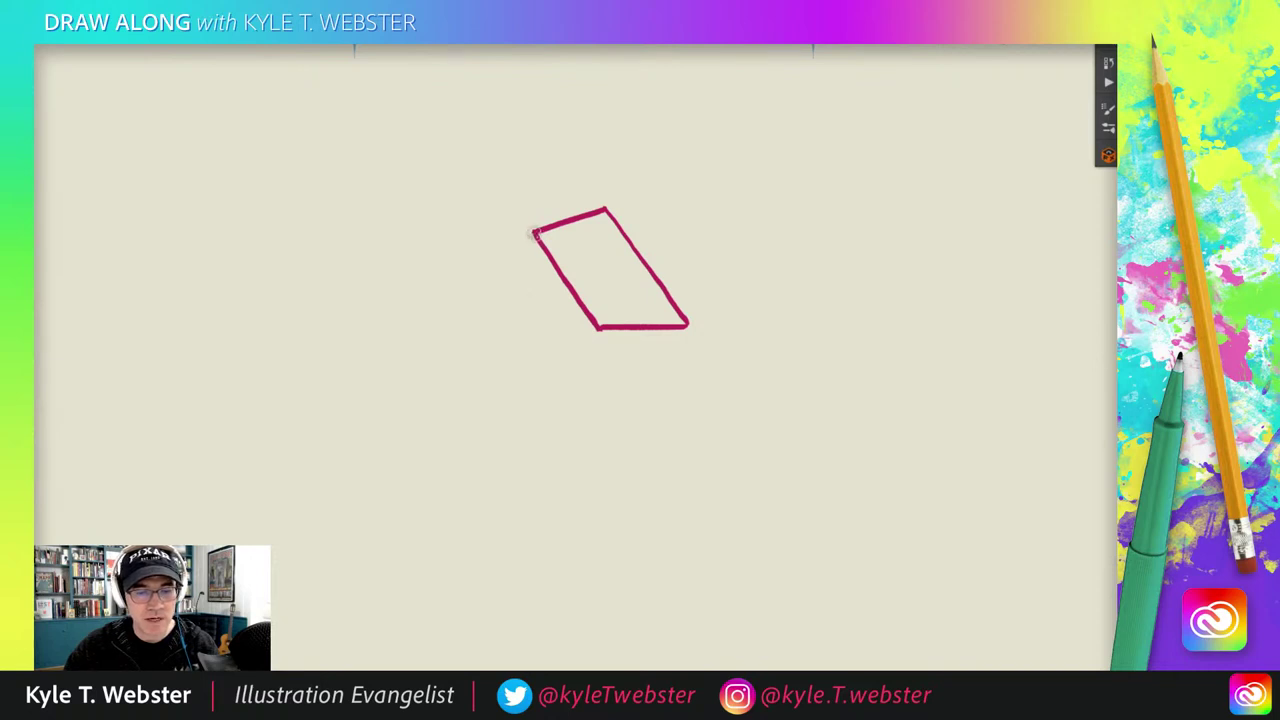
drag(534, 232, 536, 262)
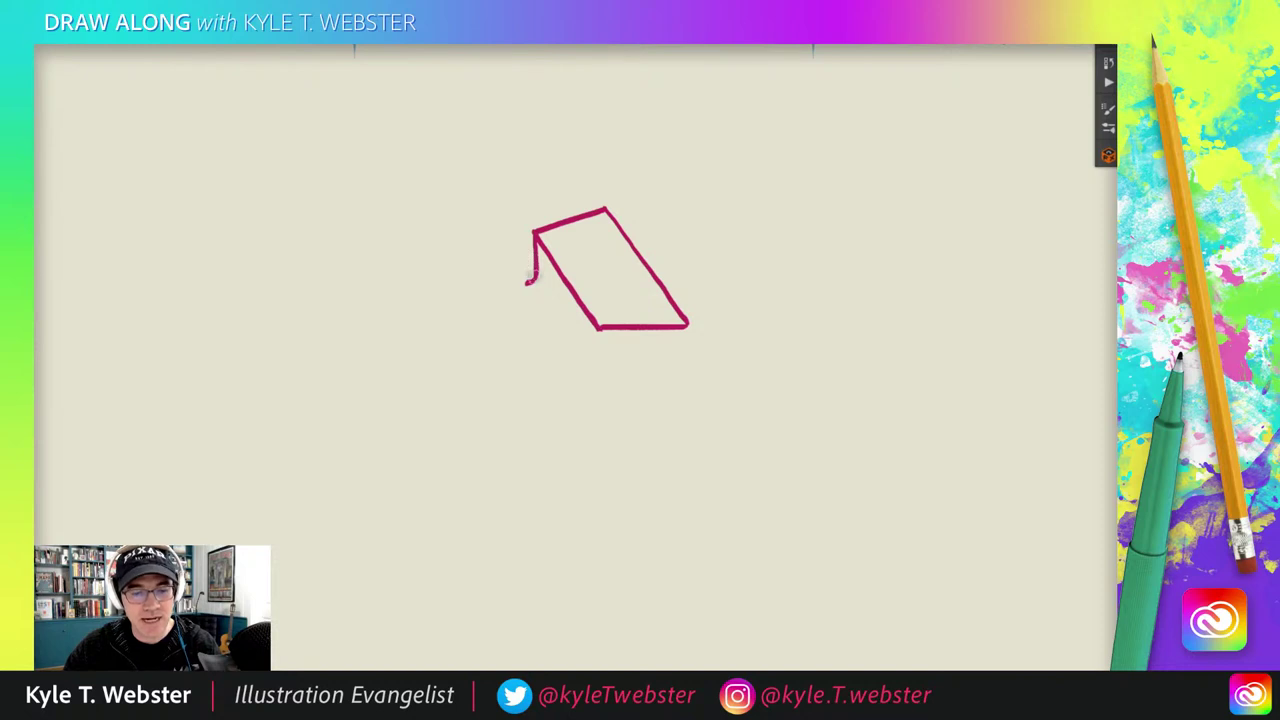
scroll(528, 281, up, 4)
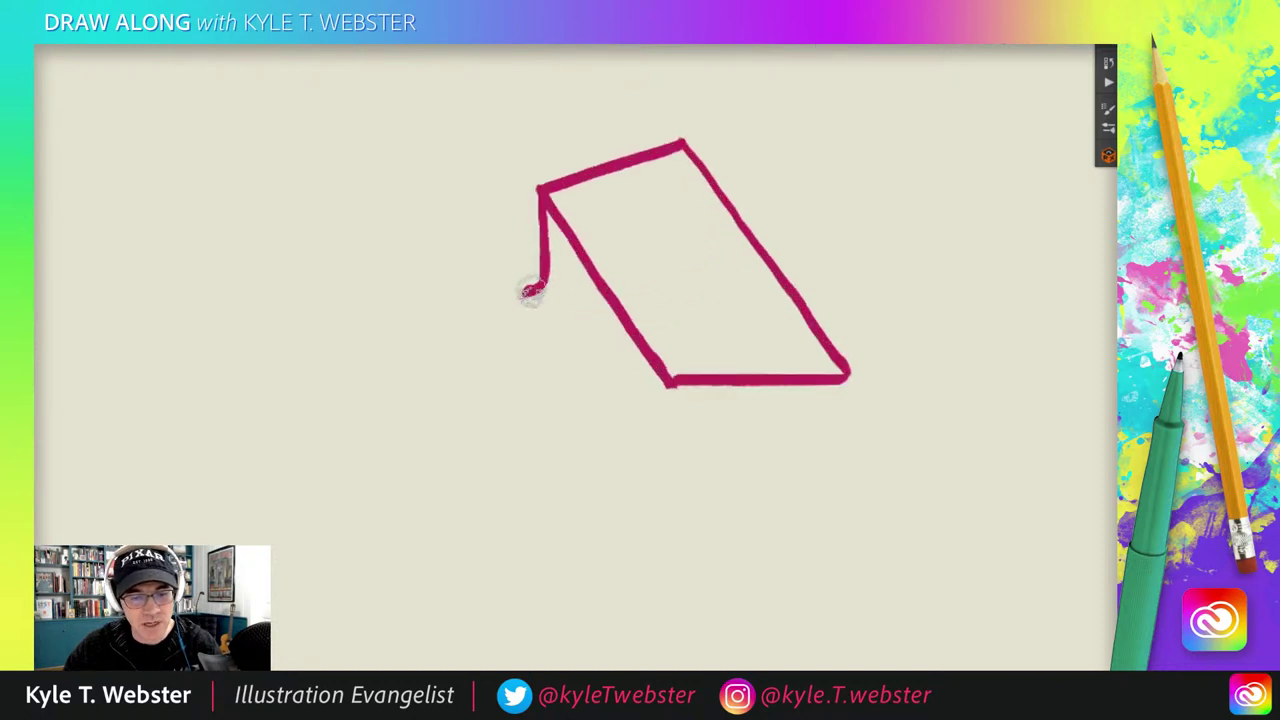
scroll(486, 363, down, 4)
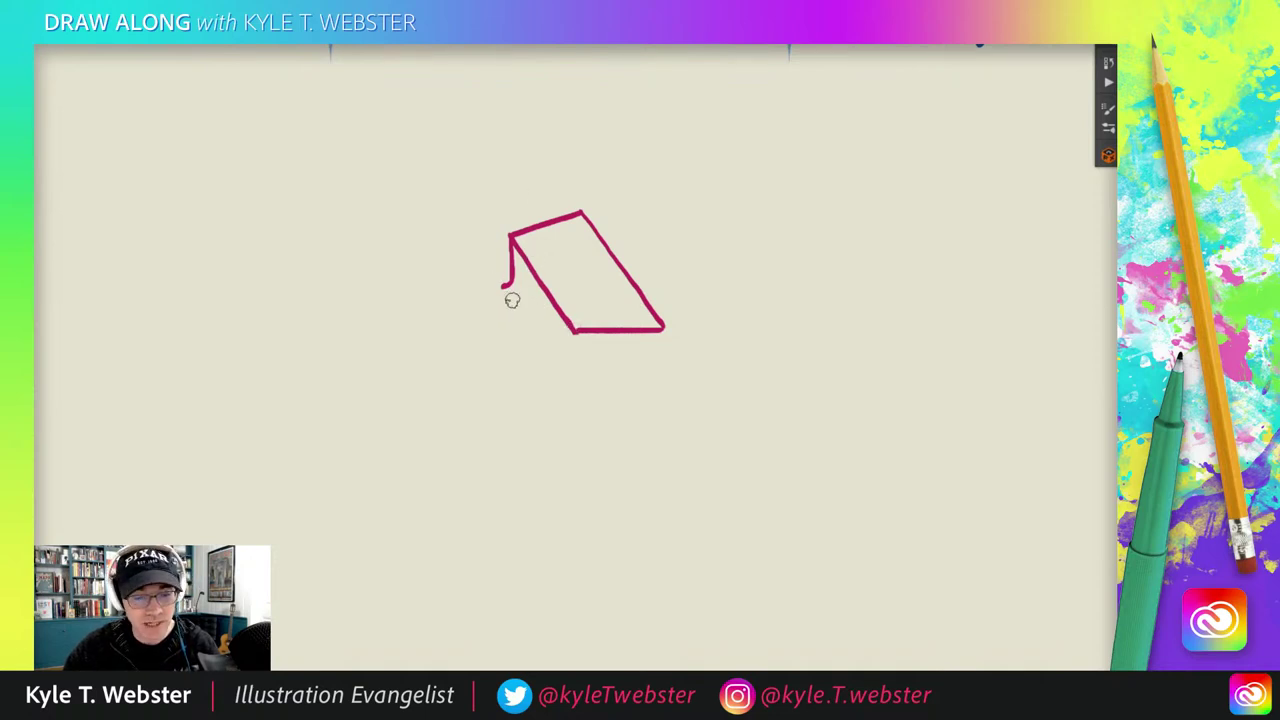
drag(511, 295, 512, 322)
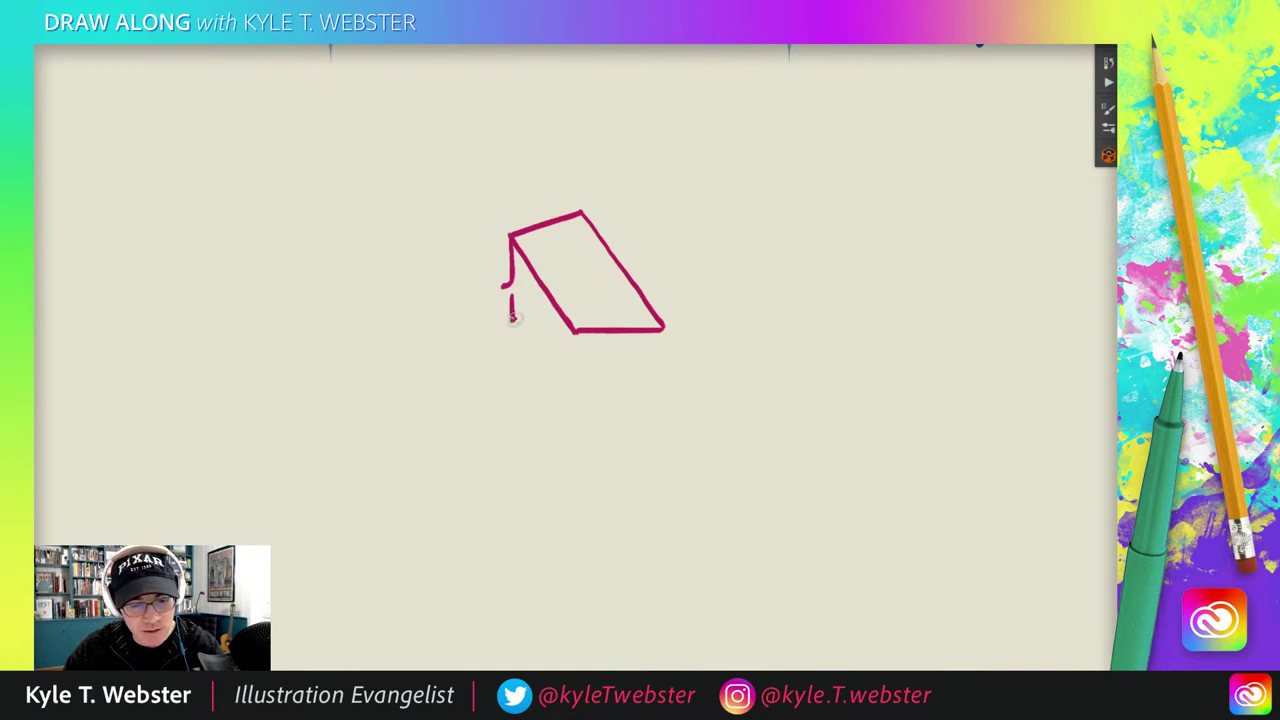
drag(511, 318, 539, 313)
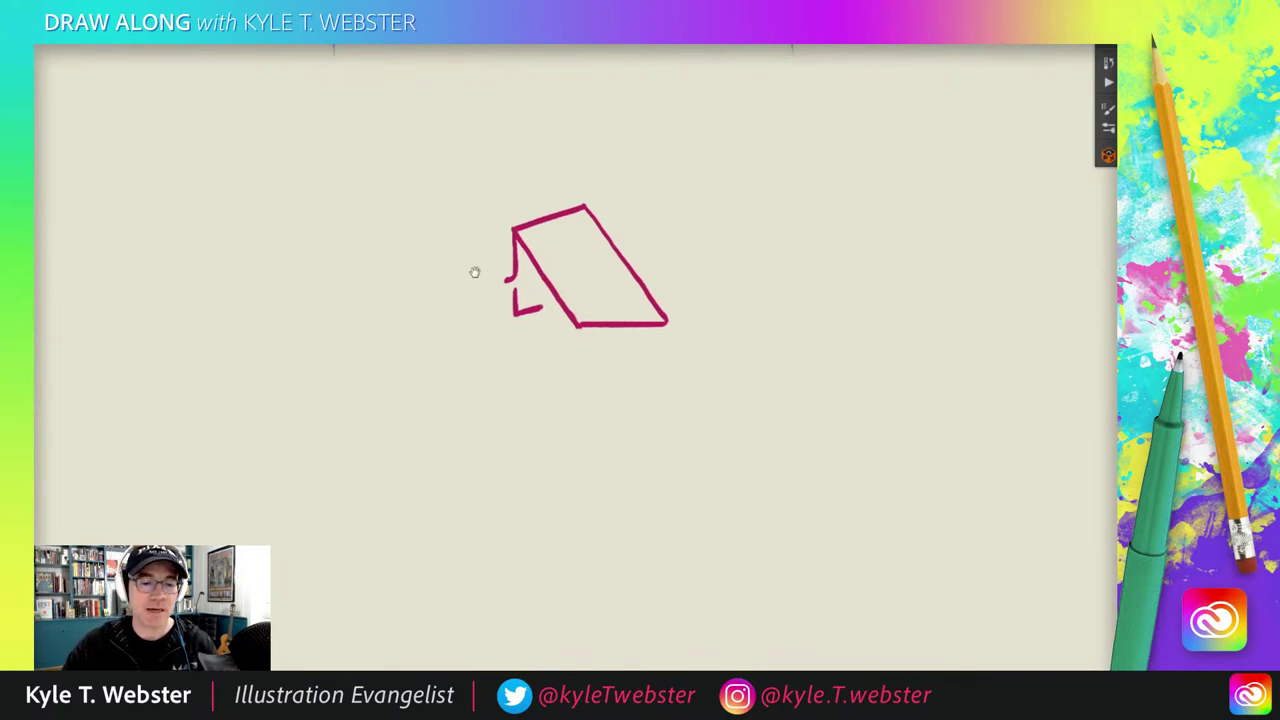
Step: Draw a small folded triangle and zigzag with a bottom line under the parallelogram's left corner
drag(462, 459, 473, 428)
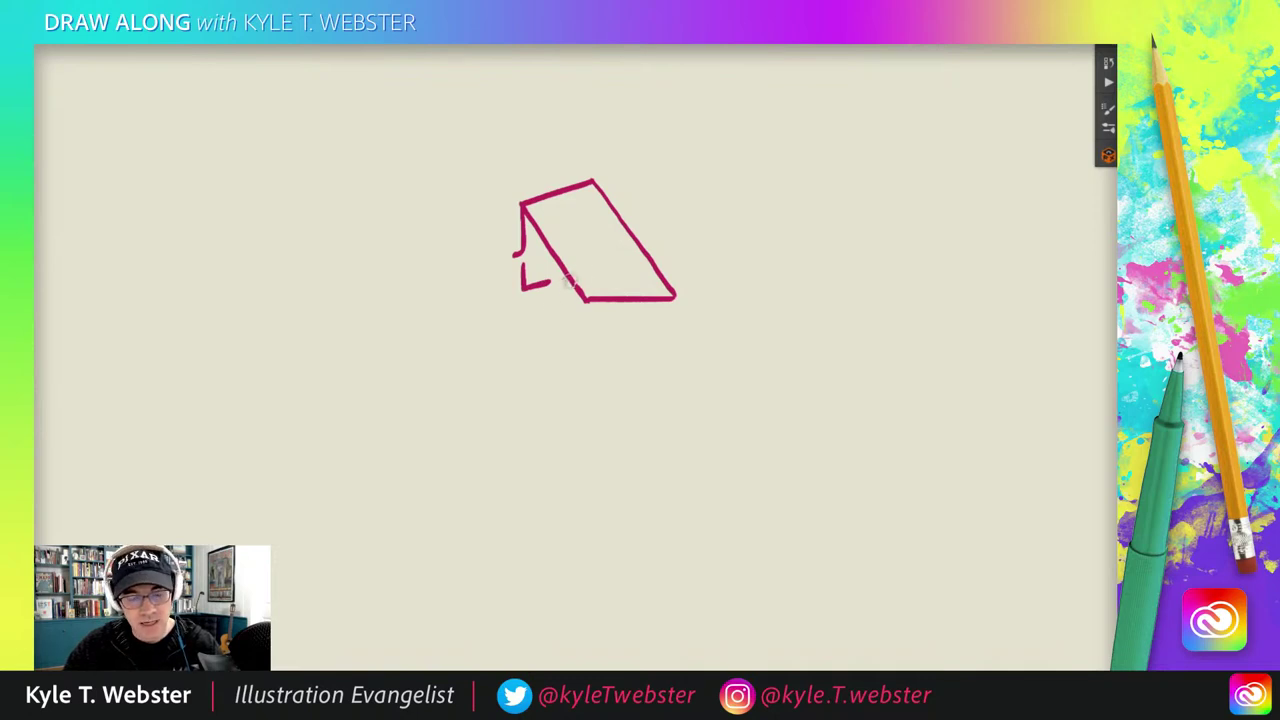
drag(572, 284, 546, 318)
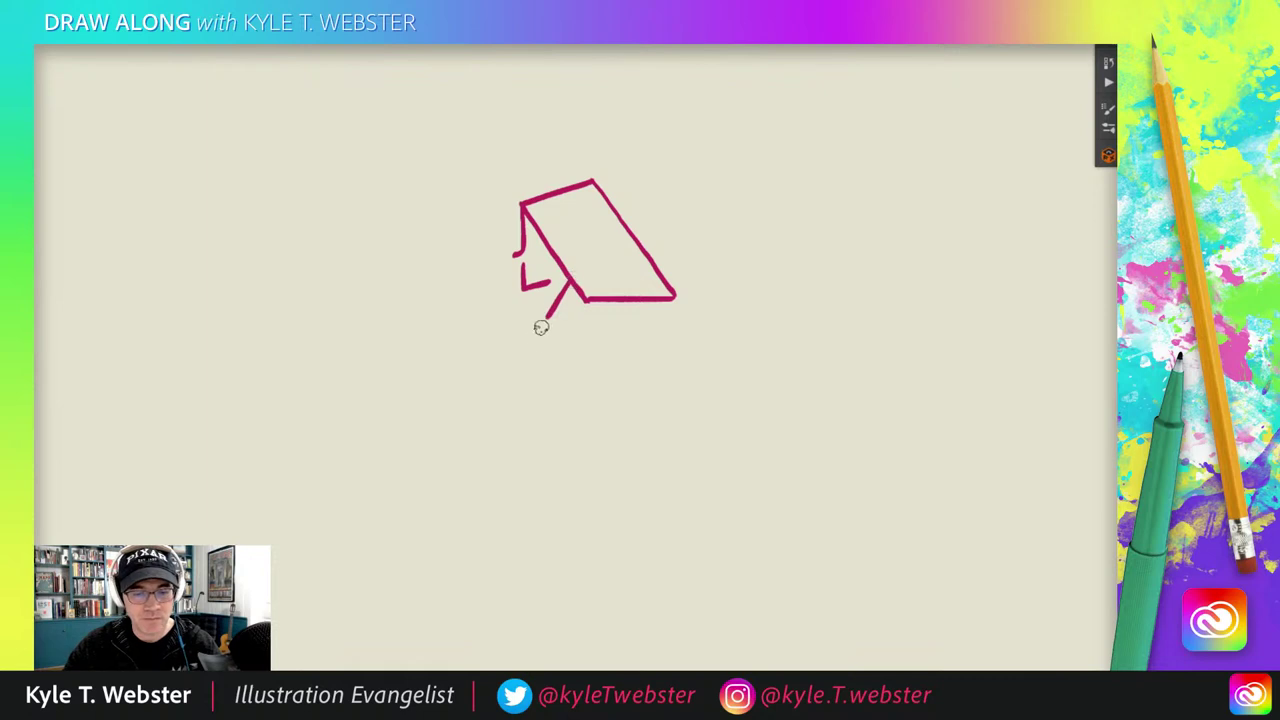
drag(588, 298, 547, 318)
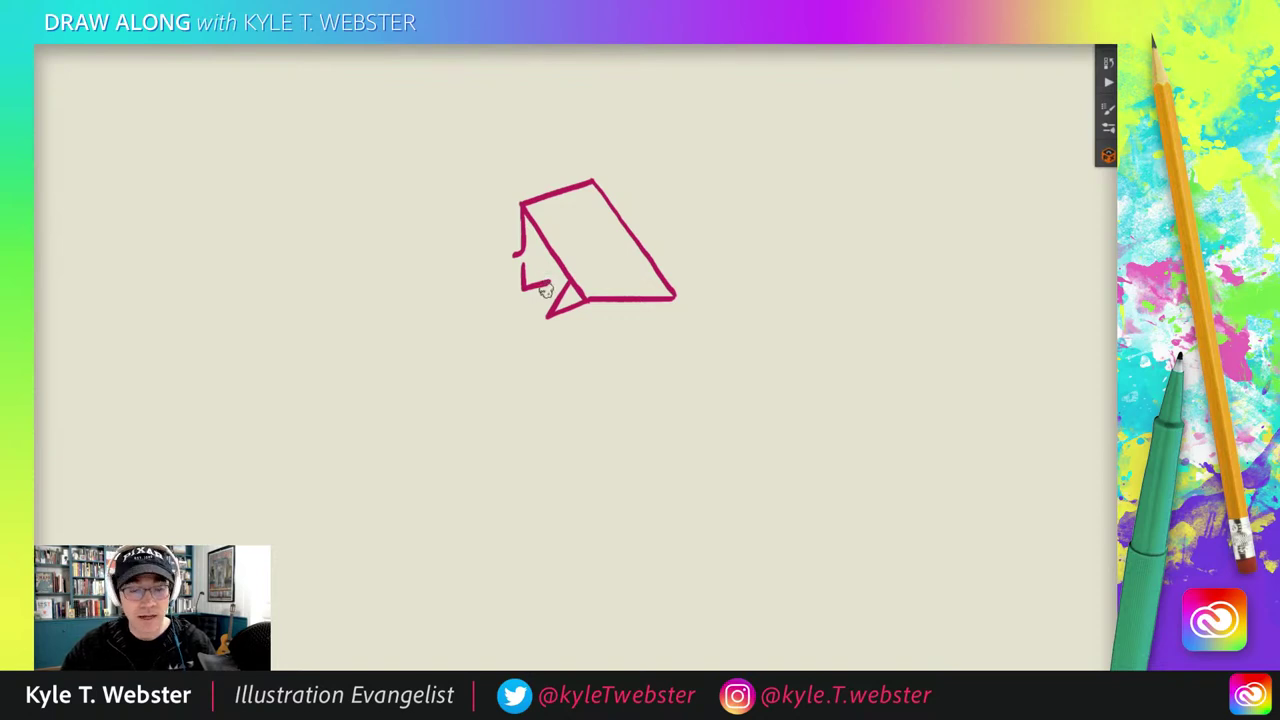
mouse_move(545, 282)
mouse_down()
mouse_move(547, 308)
mouse_move(540, 266)
mouse_up()
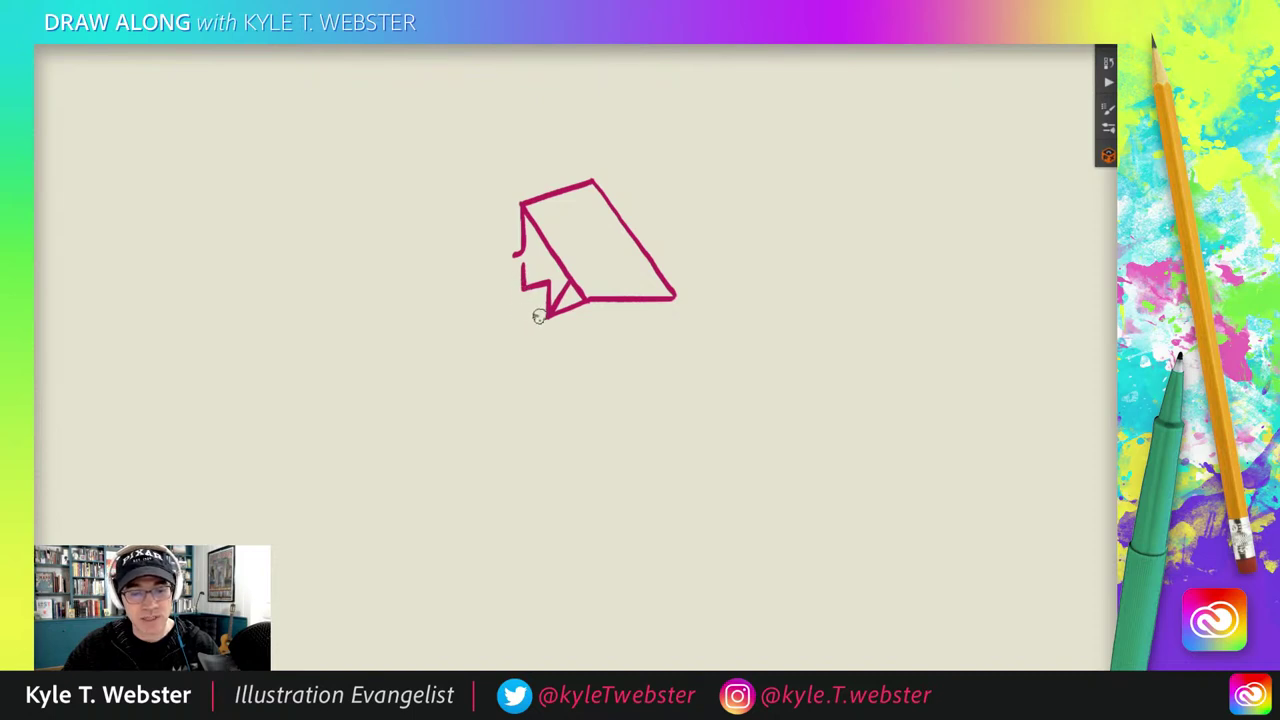
drag(520, 318, 548, 316)
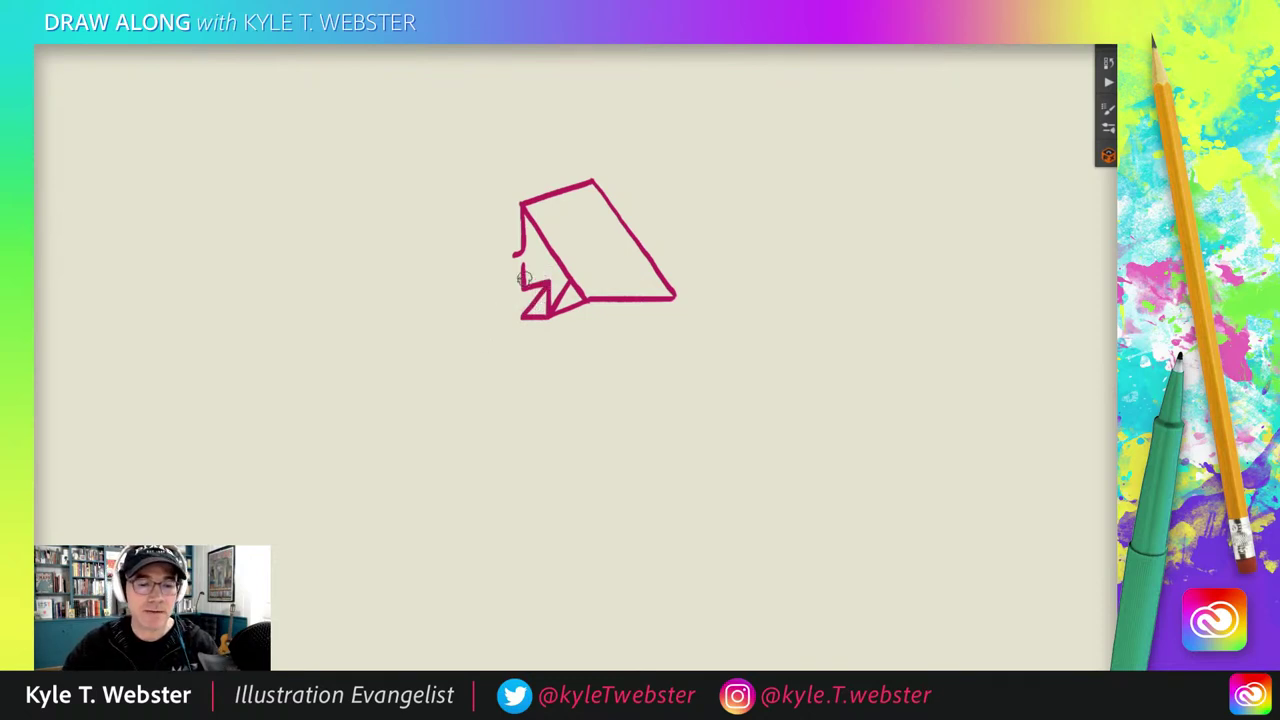
Step: Pan the canvas so the drawing sits higher, leaving room below the head
drag(458, 318, 443, 286)
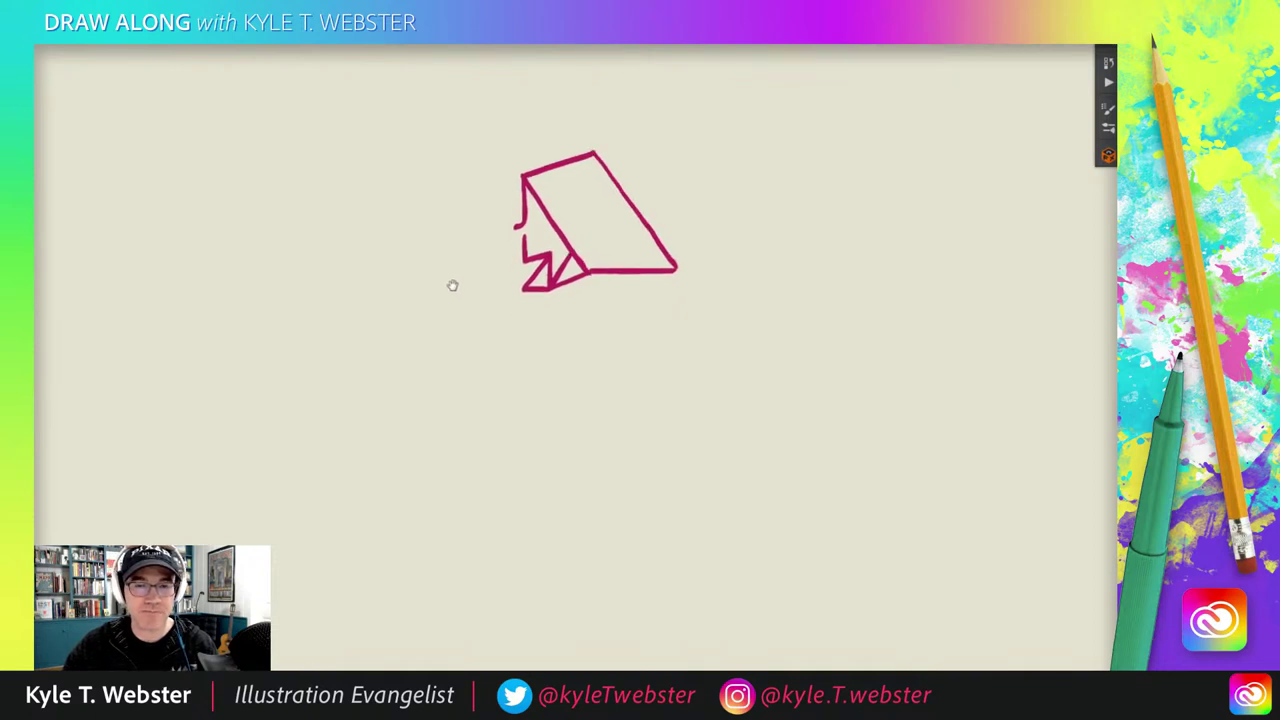
drag(469, 263, 457, 260)
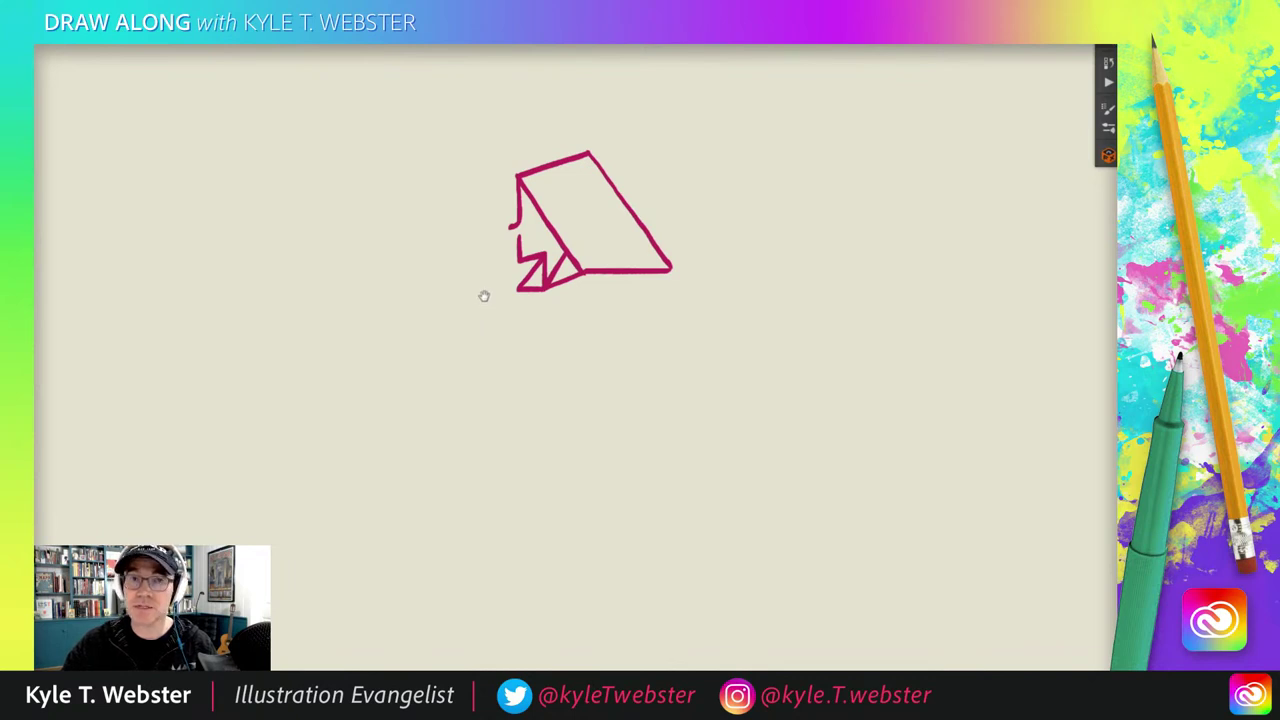
drag(500, 271, 504, 265)
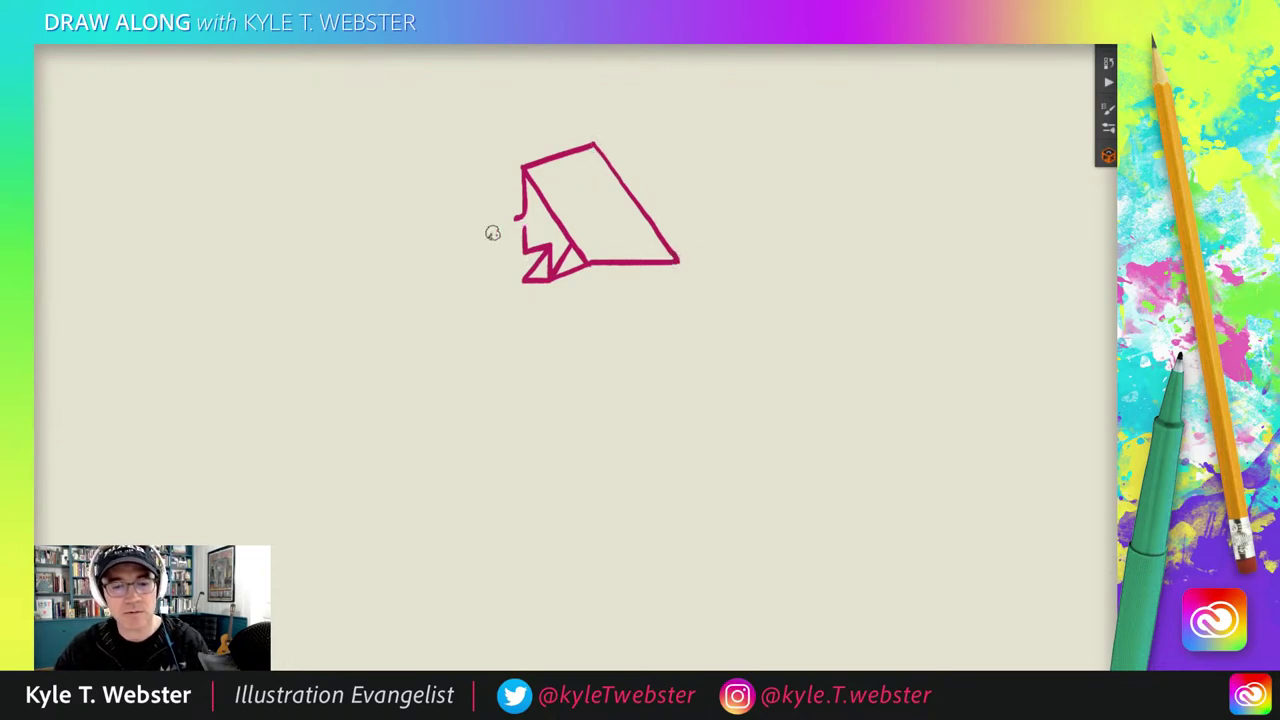
drag(462, 313, 494, 289)
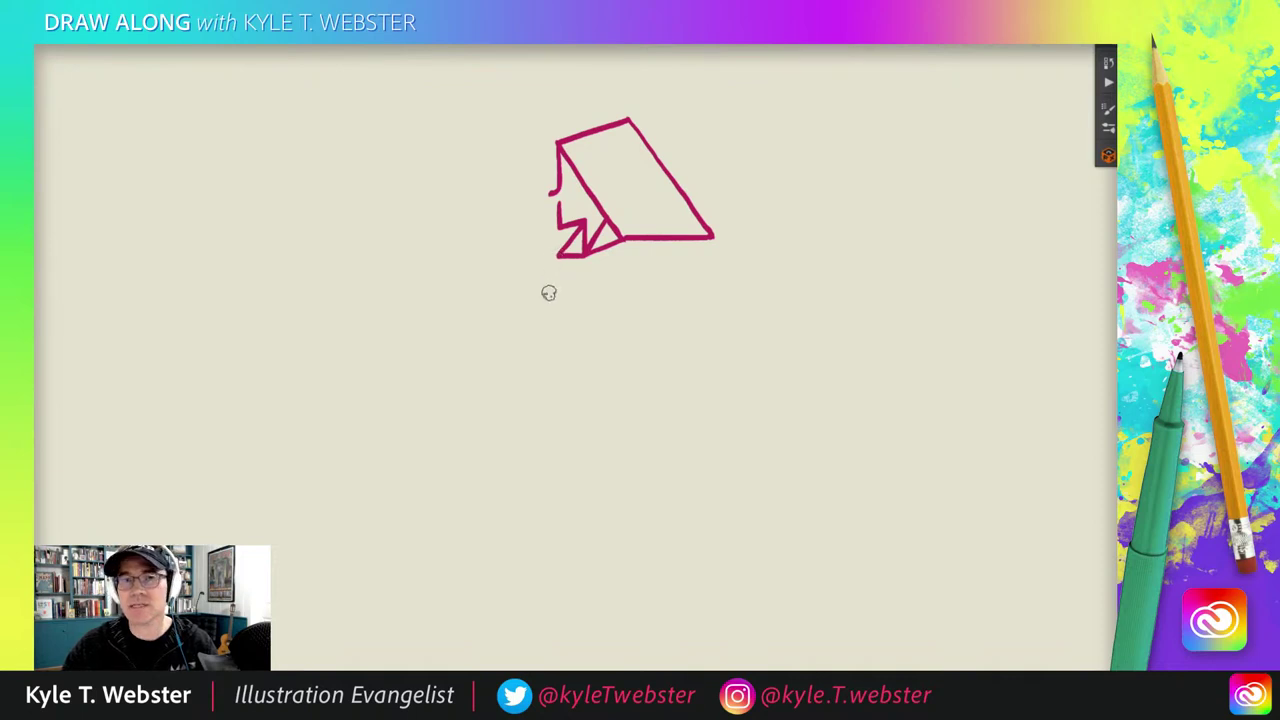
Step: Draw a long front line, diagonal back line, inner vertical and angled arm below the head
drag(557, 256, 547, 372)
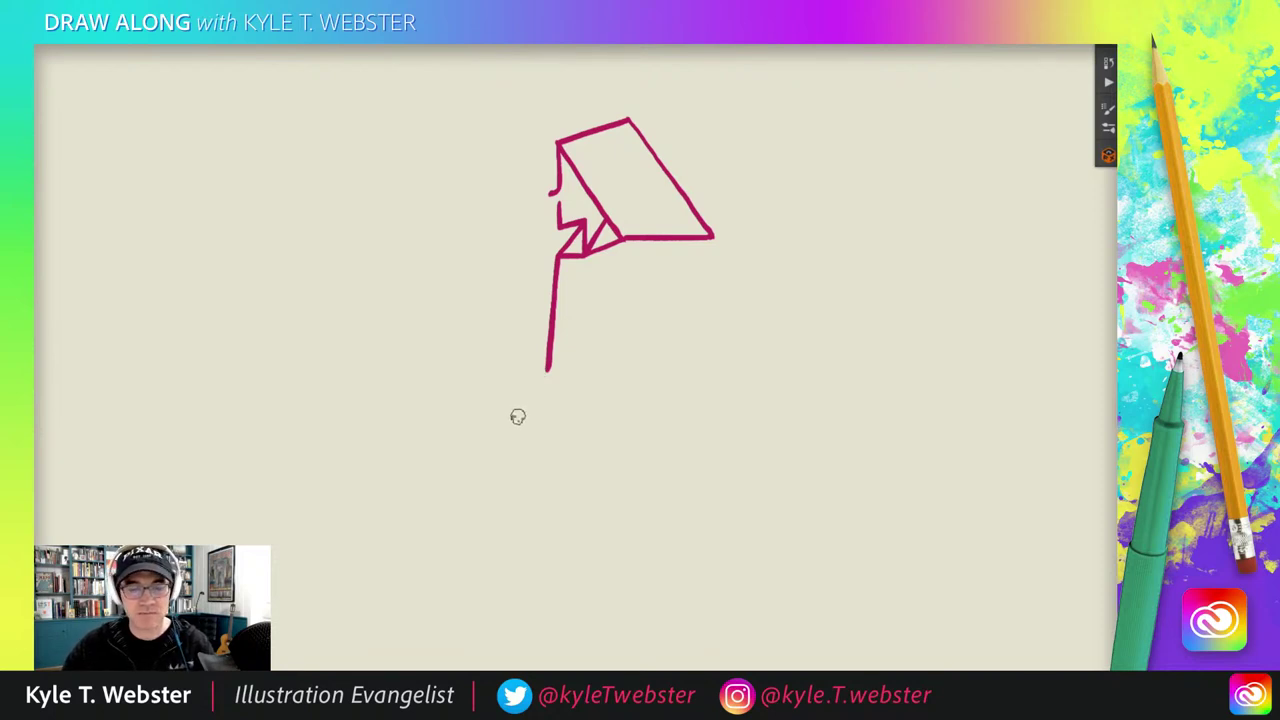
drag(500, 332, 427, 341)
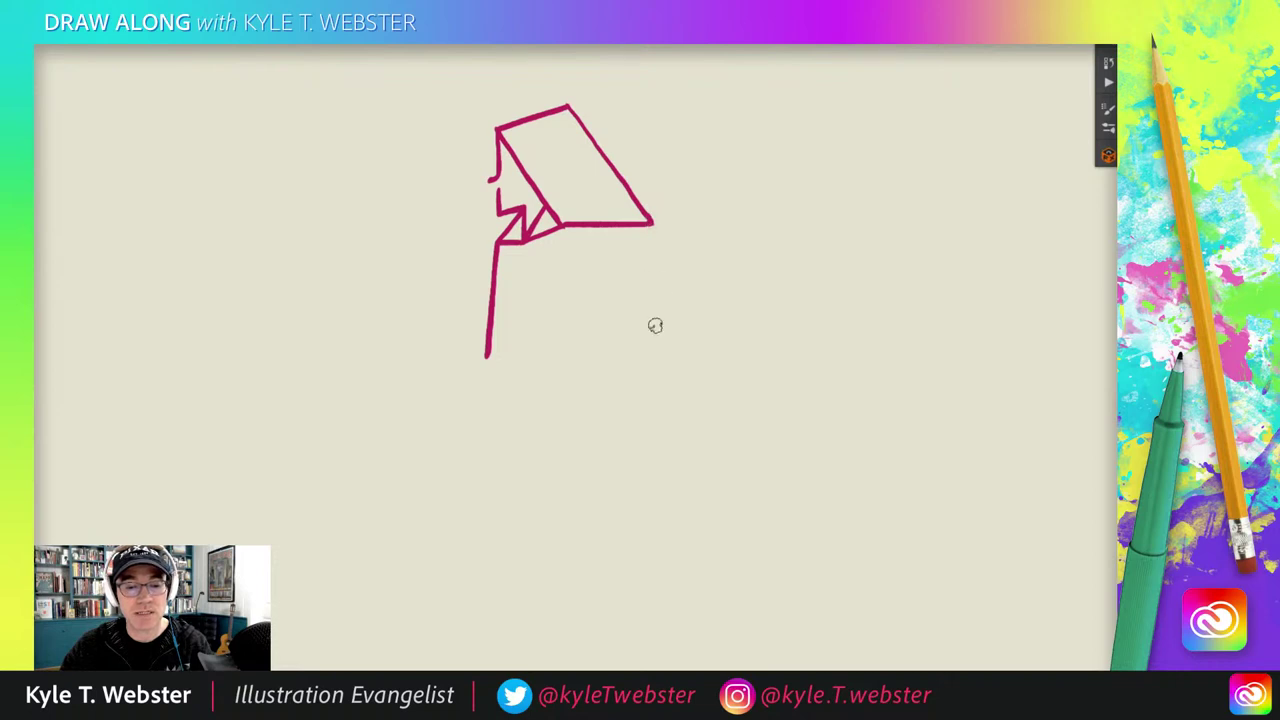
drag(521, 243, 664, 334)
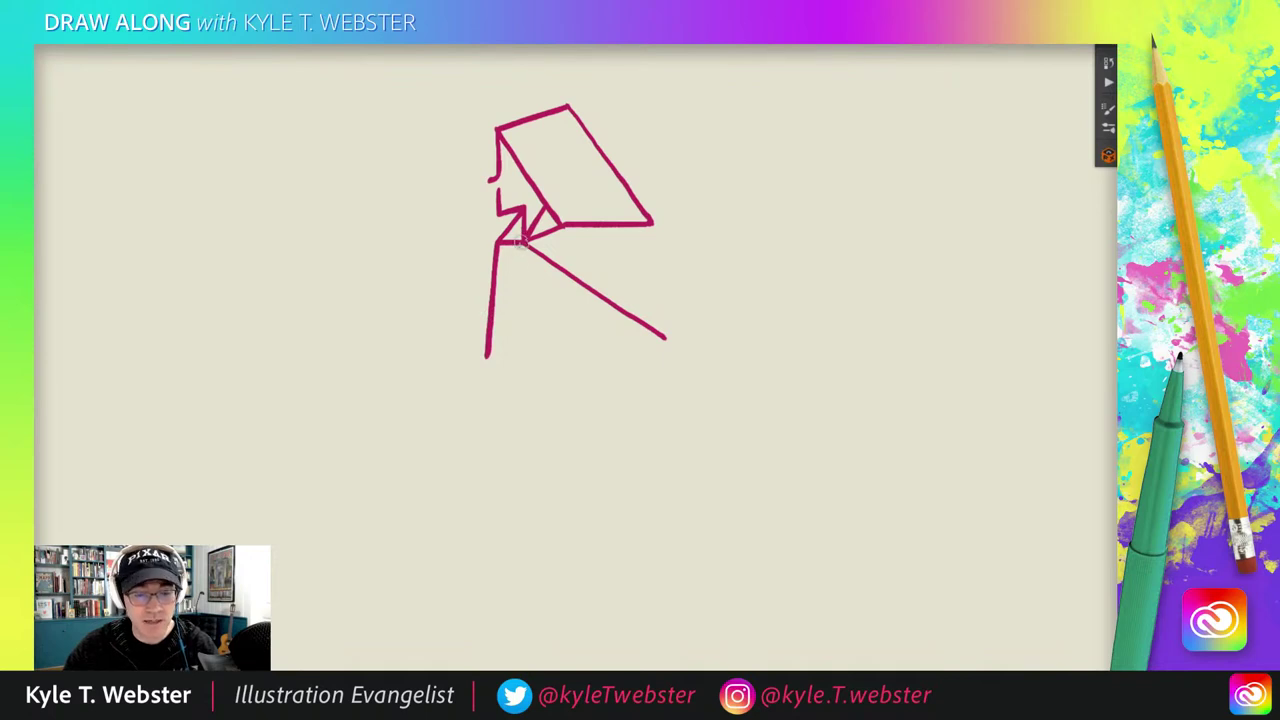
drag(521, 240, 515, 340)
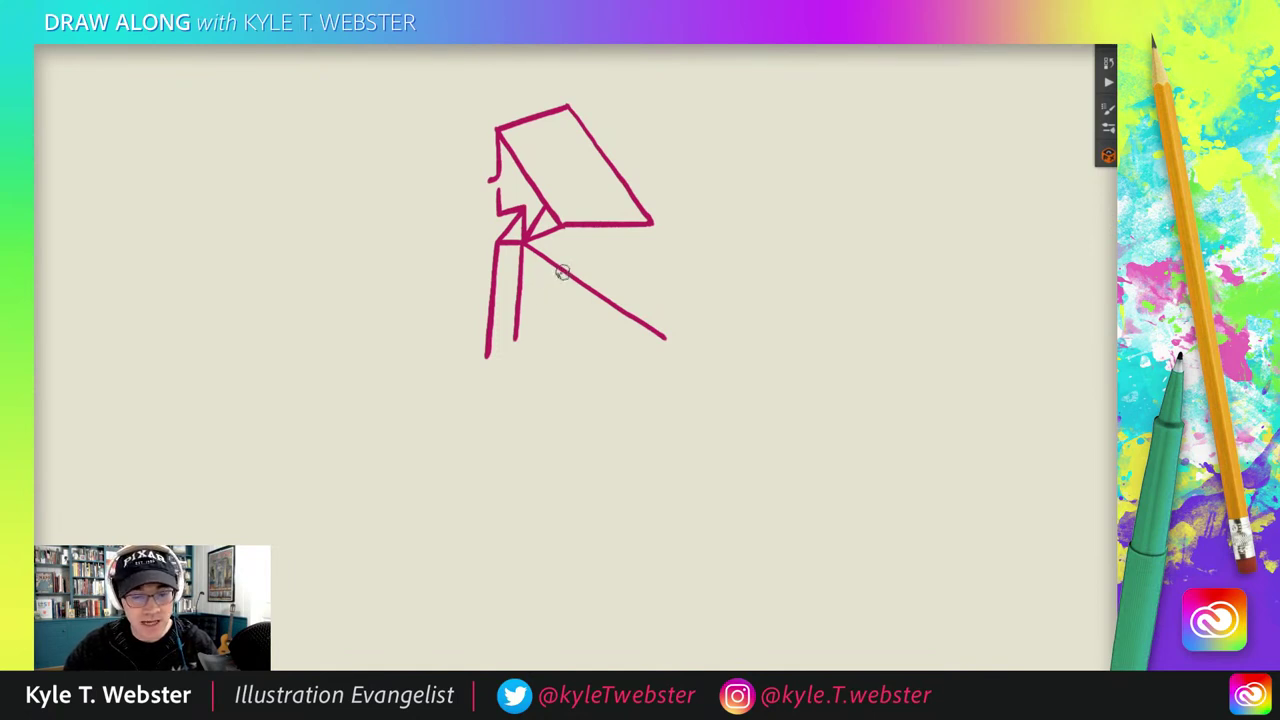
drag(562, 272, 530, 366)
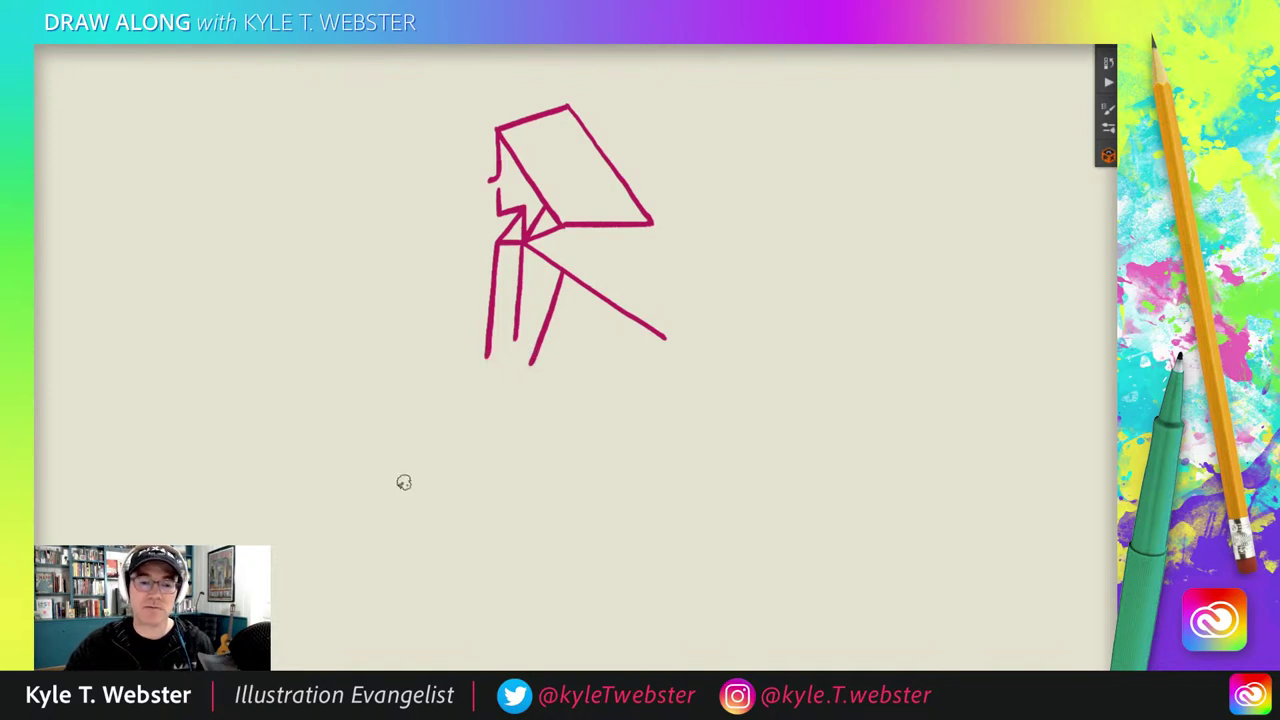
mouse_move(439, 339)
mouse_down()
mouse_move(515, 338)
mouse_move(559, 373)
mouse_move(510, 380)
mouse_up()
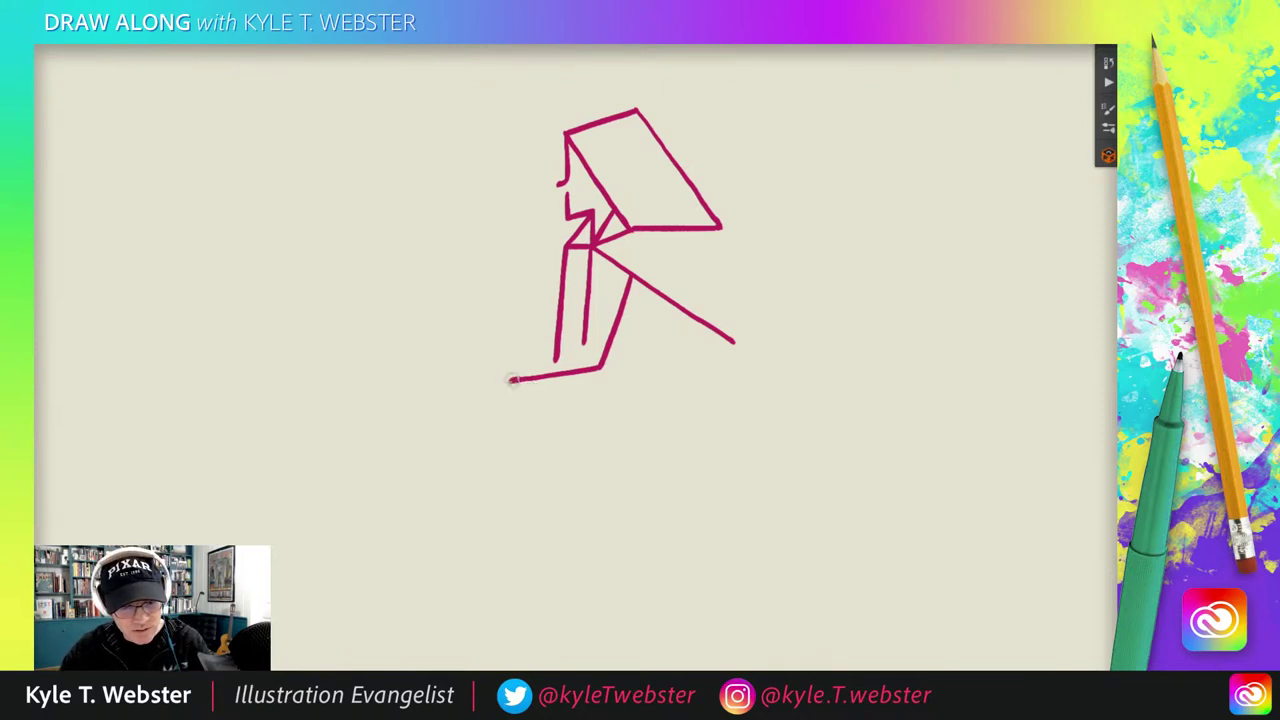
Step: Draw striped fingers for two hands and a long forearm bending up to the body
drag(510, 380, 487, 364)
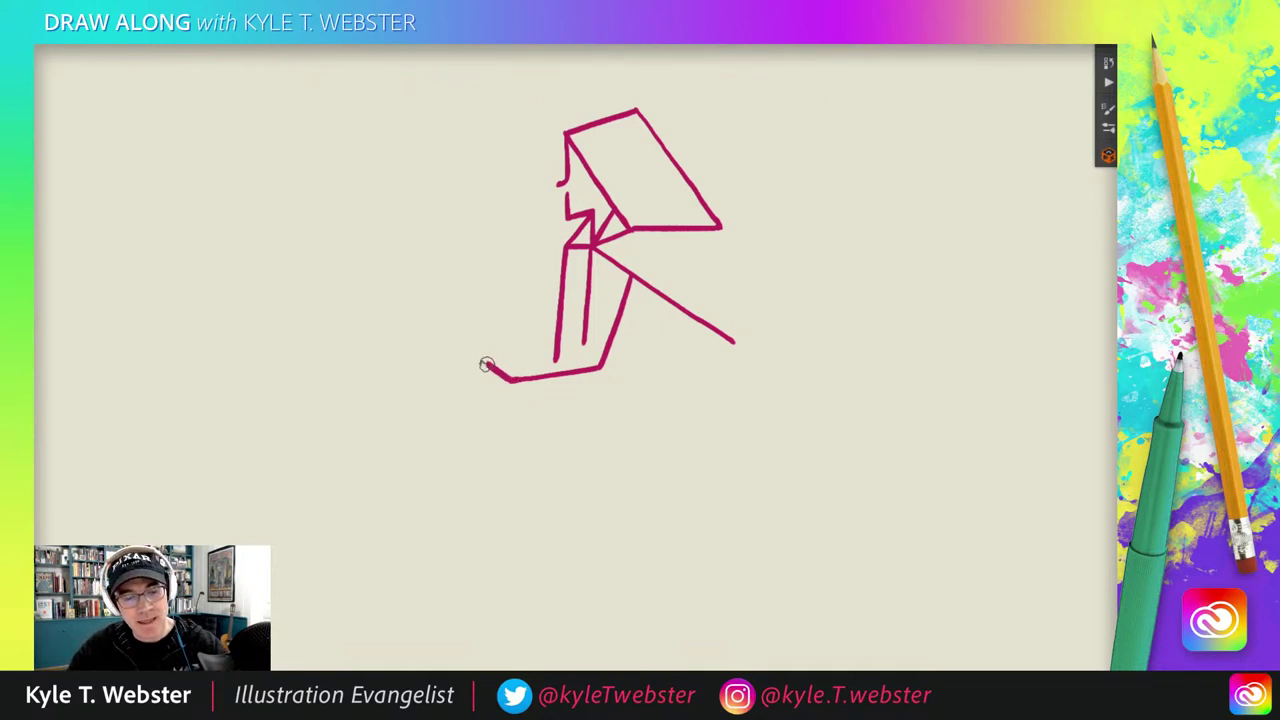
drag(486, 364, 460, 373)
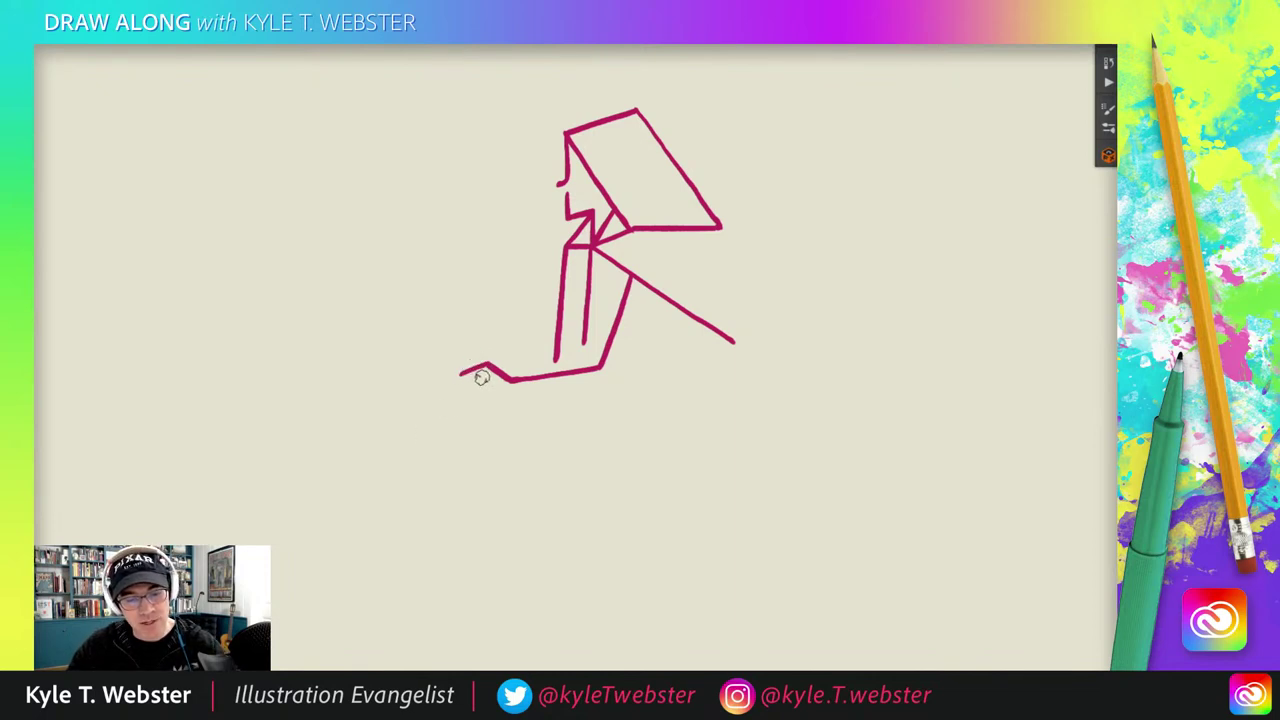
mouse_move(457, 383)
mouse_down()
mouse_move(477, 381)
mouse_move(484, 403)
mouse_up()
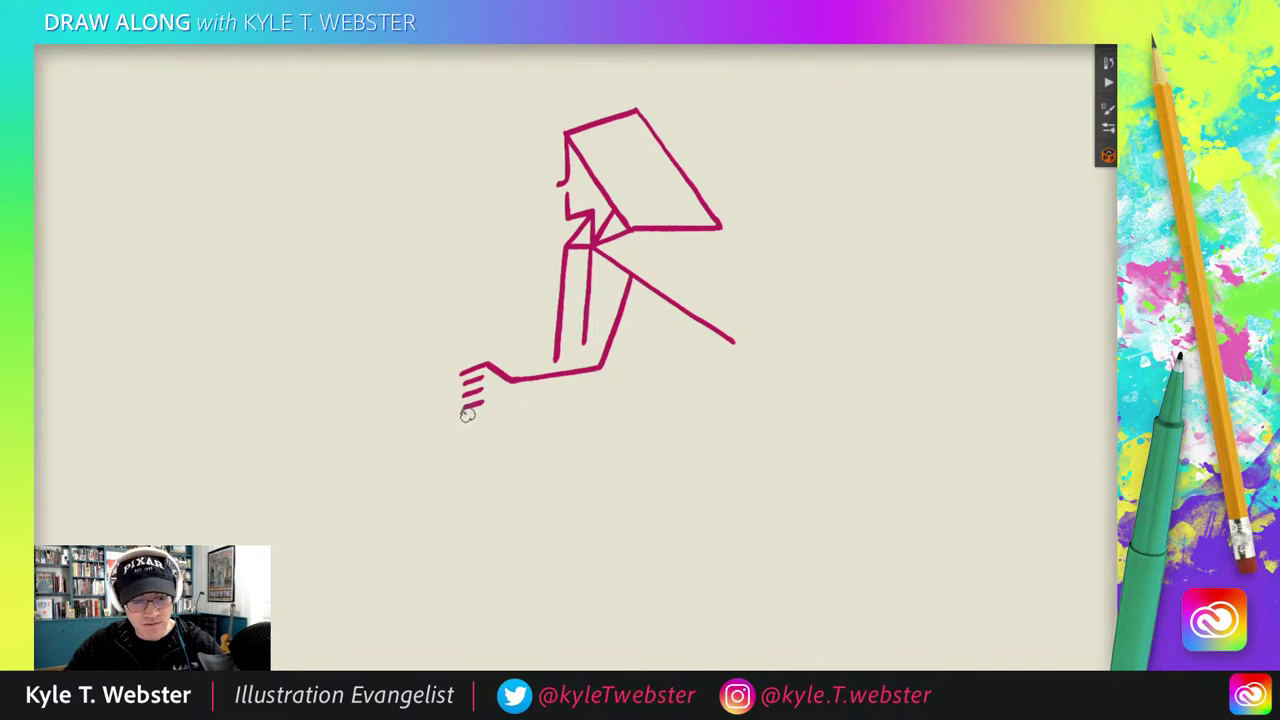
drag(466, 415, 512, 410)
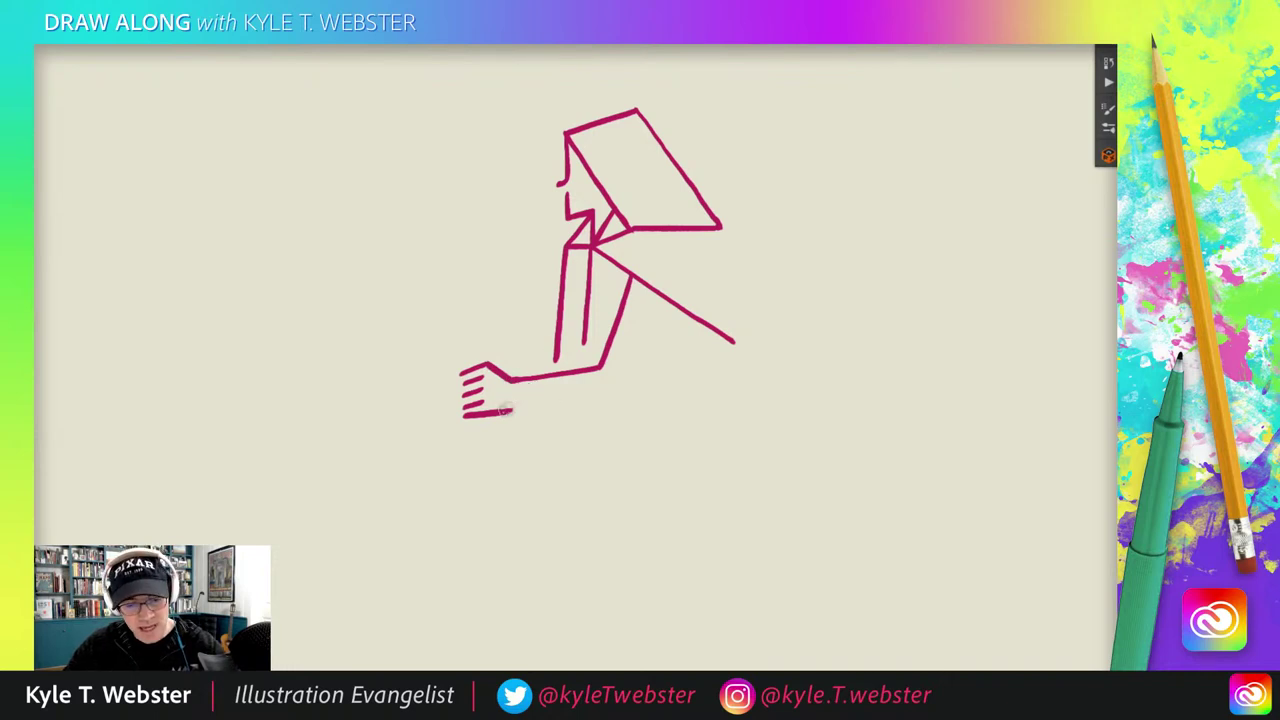
drag(507, 410, 632, 396)
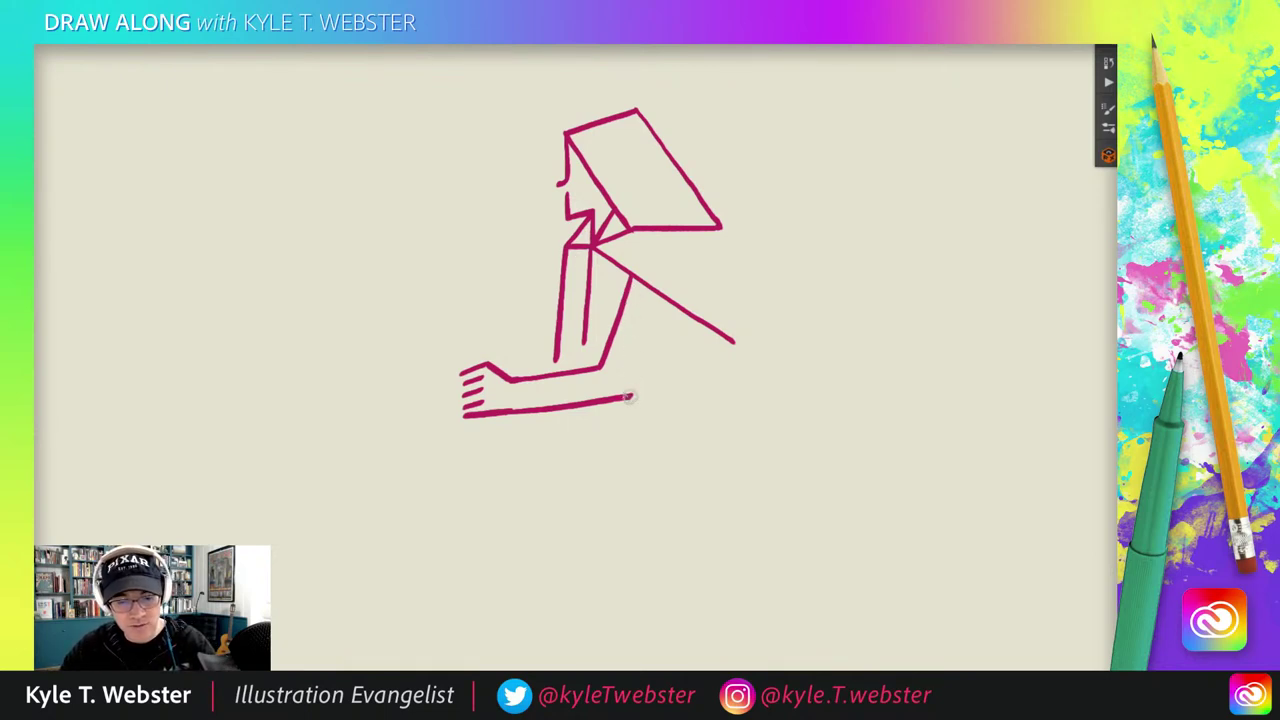
drag(632, 396, 666, 293)
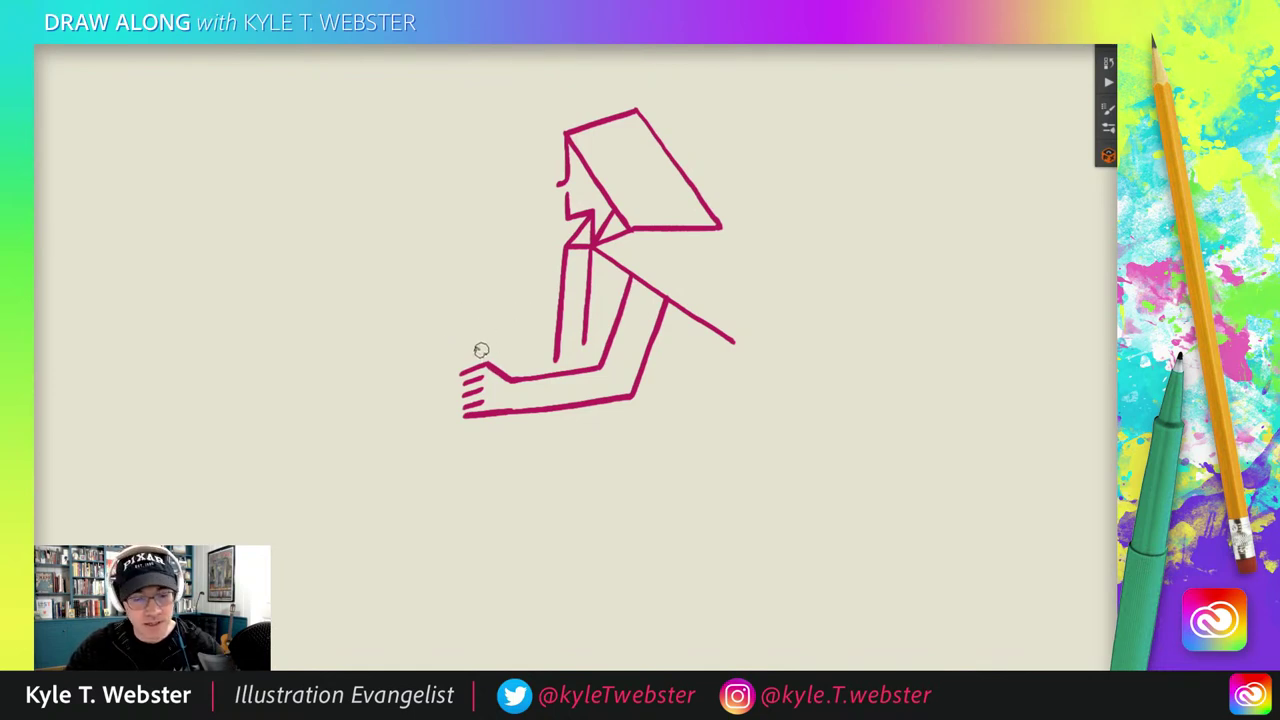
drag(488, 351, 461, 351)
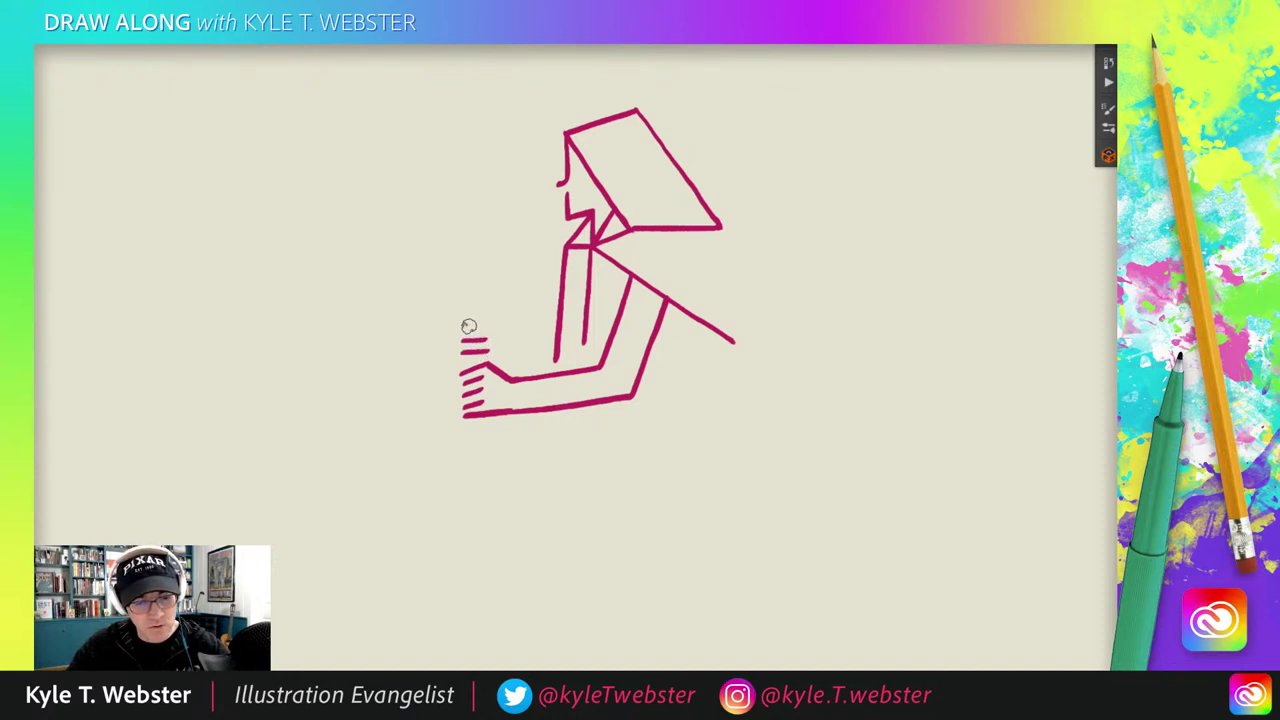
mouse_move(487, 326)
mouse_down()
mouse_move(460, 327)
mouse_move(459, 315)
mouse_up()
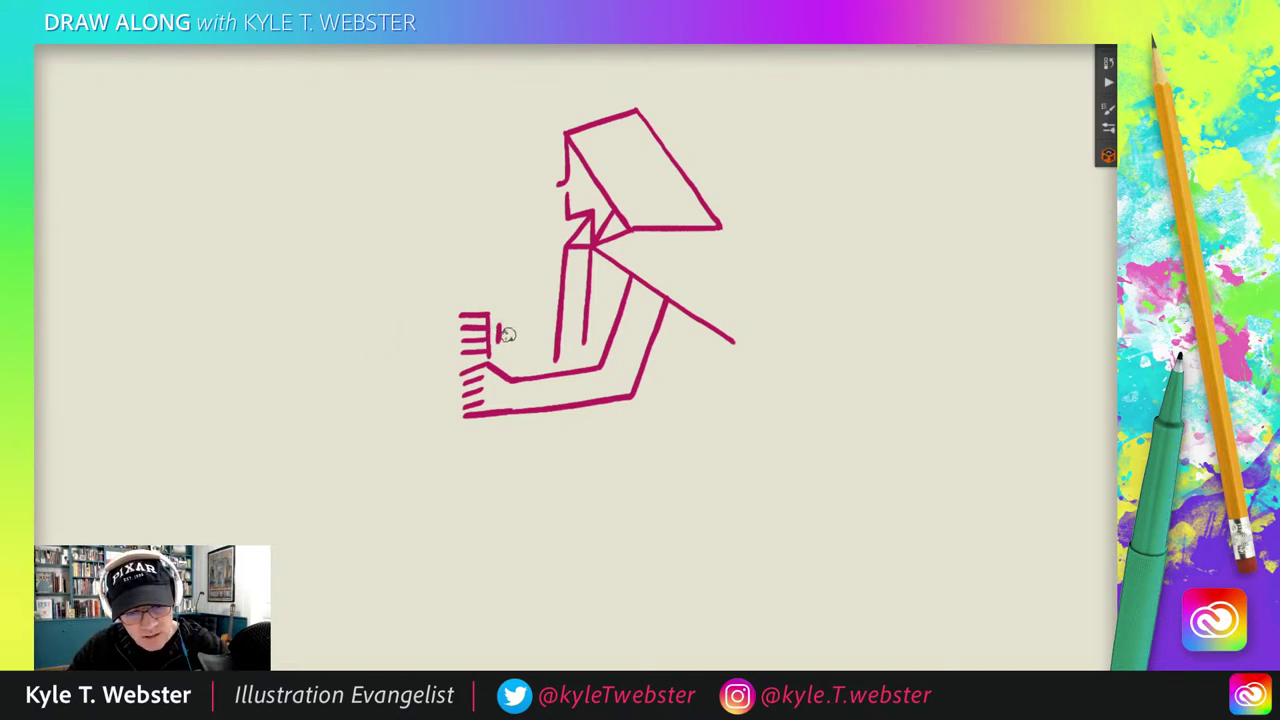
Step: Draw the upper arm from the top hand to the body and a leg line under the forearm
drag(507, 334, 556, 349)
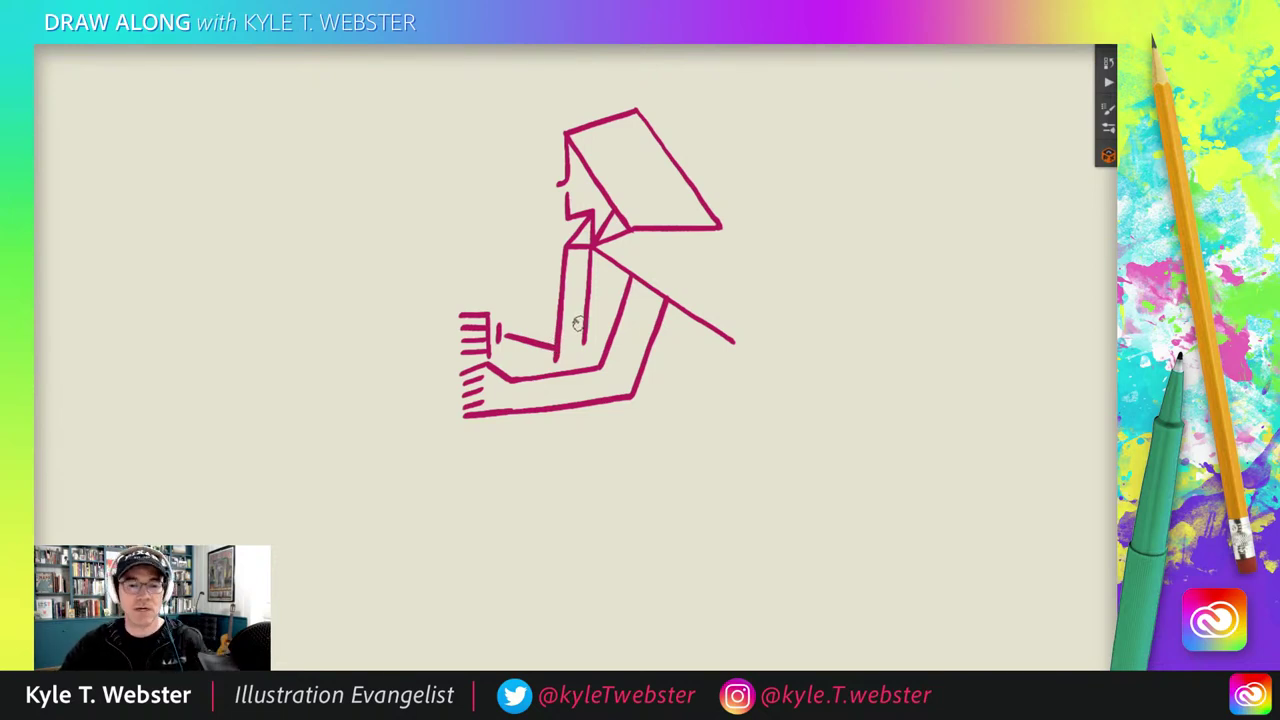
scroll(443, 260, down, 2)
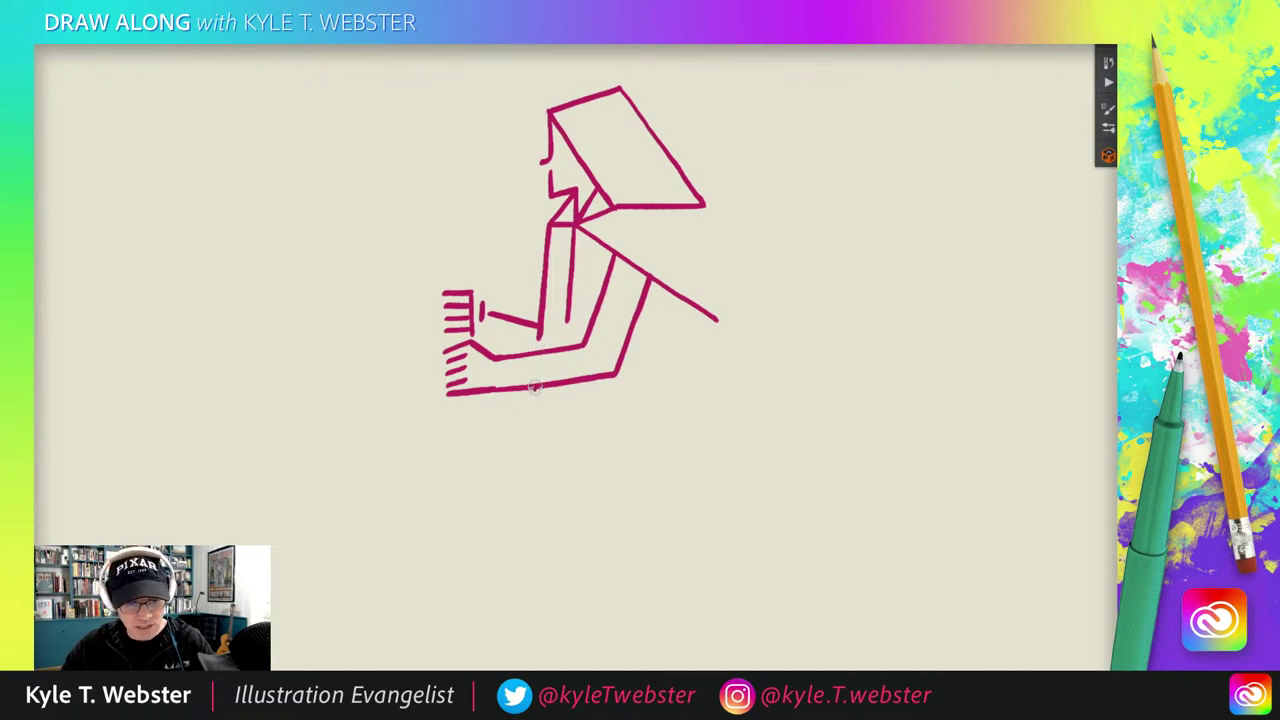
drag(535, 388, 527, 442)
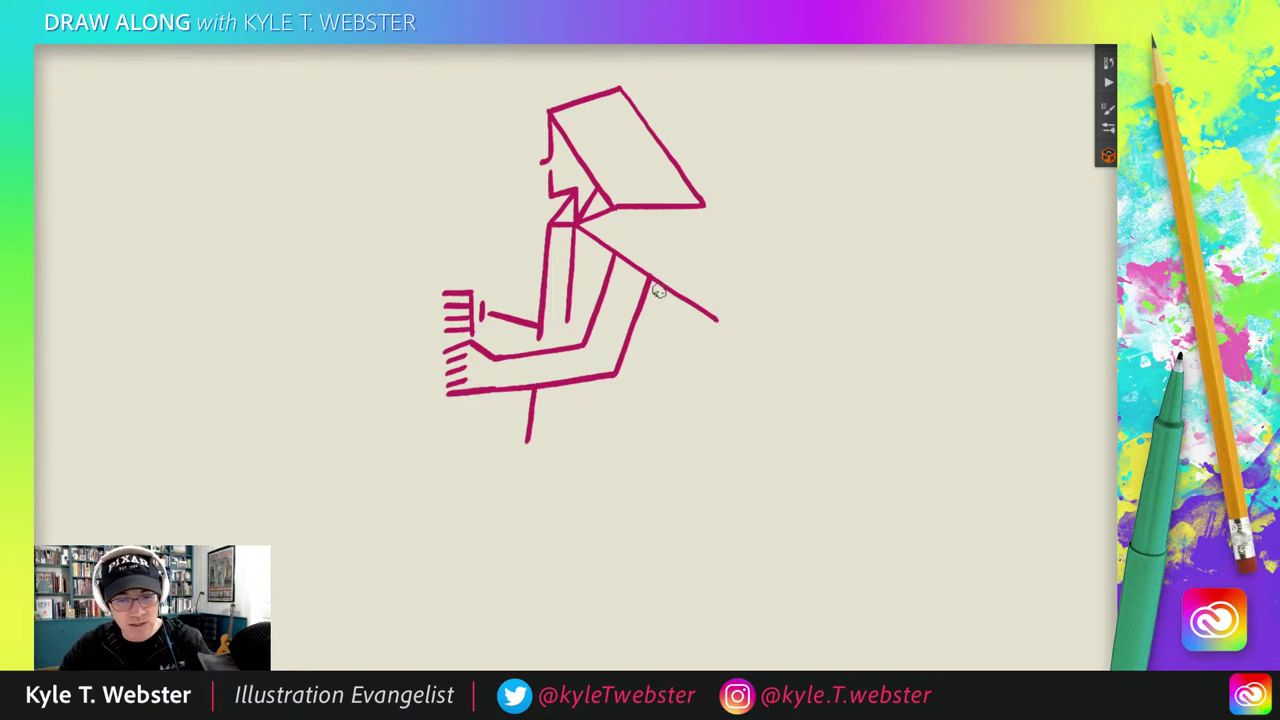
Step: Add the back leg line and a bottom line closing the trapezoid skirt
drag(659, 286, 647, 390)
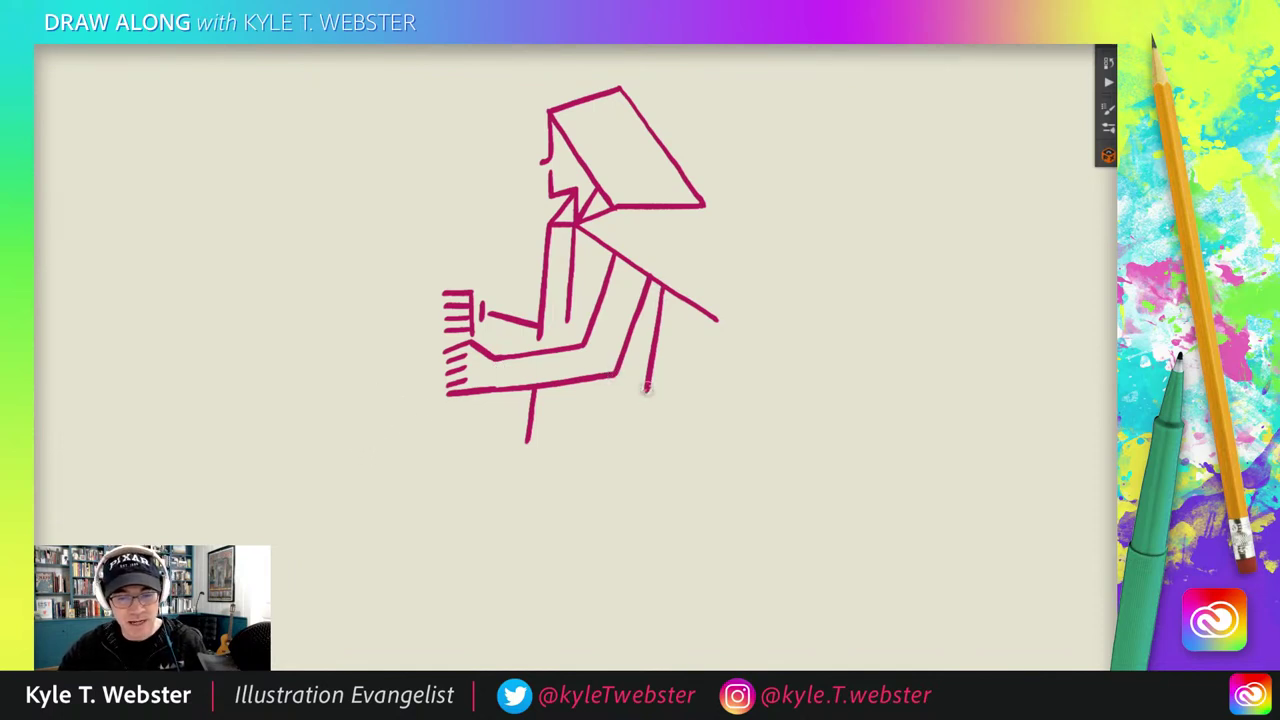
drag(646, 390, 668, 453)
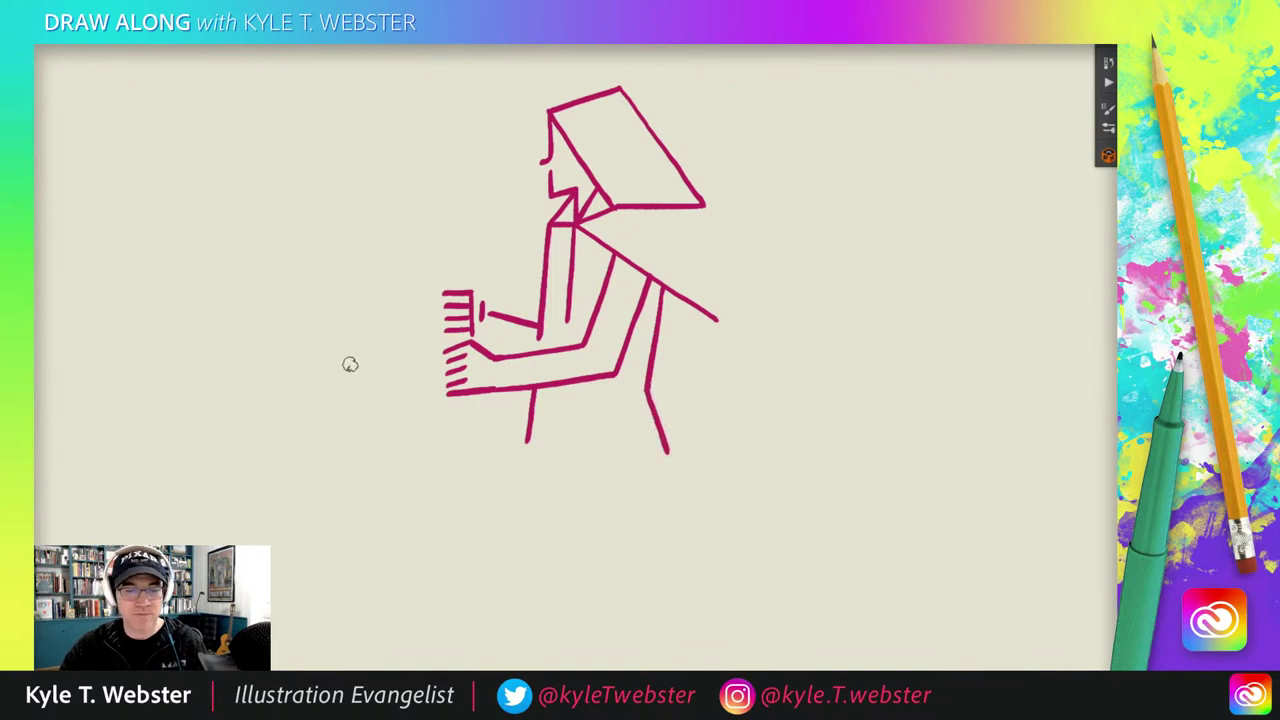
drag(523, 466, 554, 506)
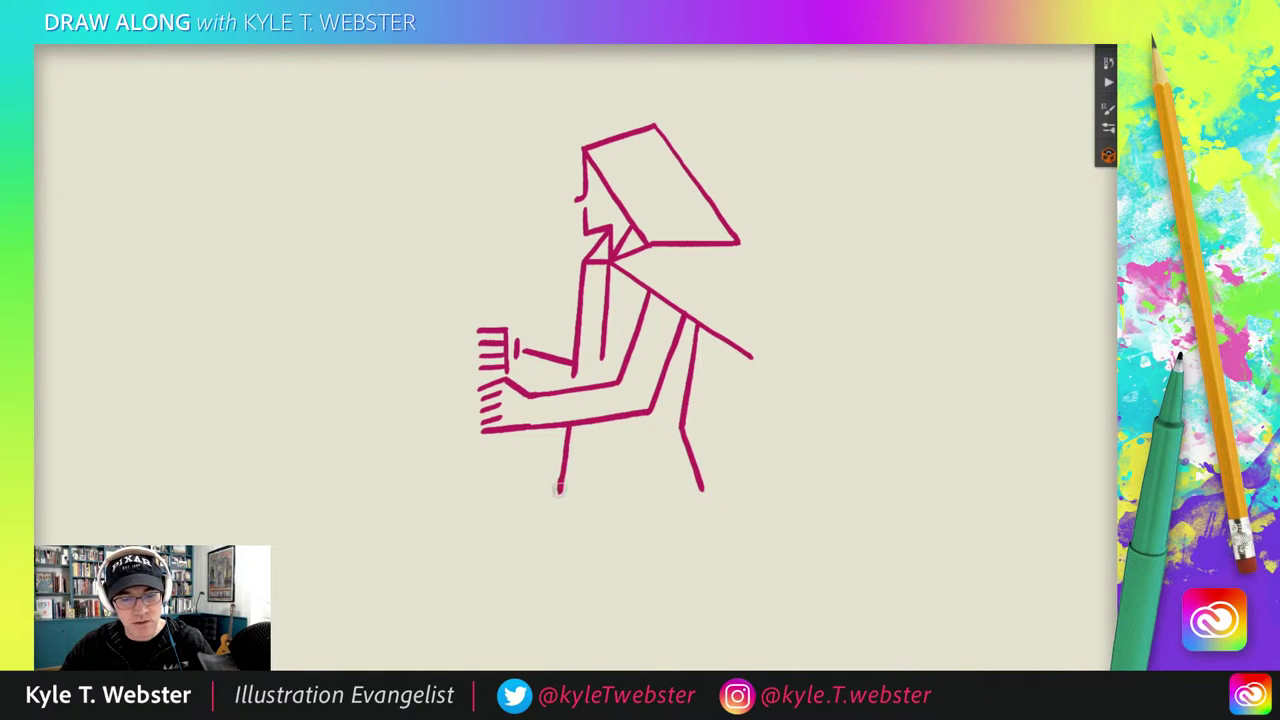
drag(703, 491, 558, 492)
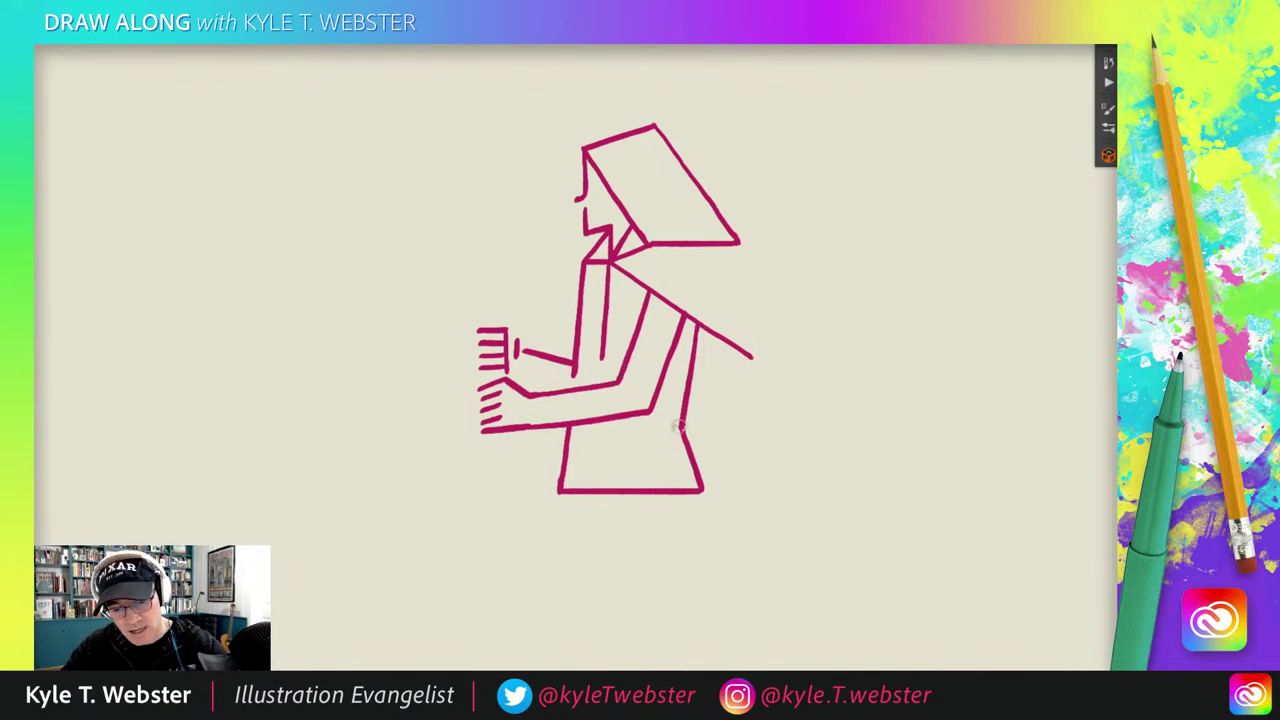
drag(683, 427, 628, 427)
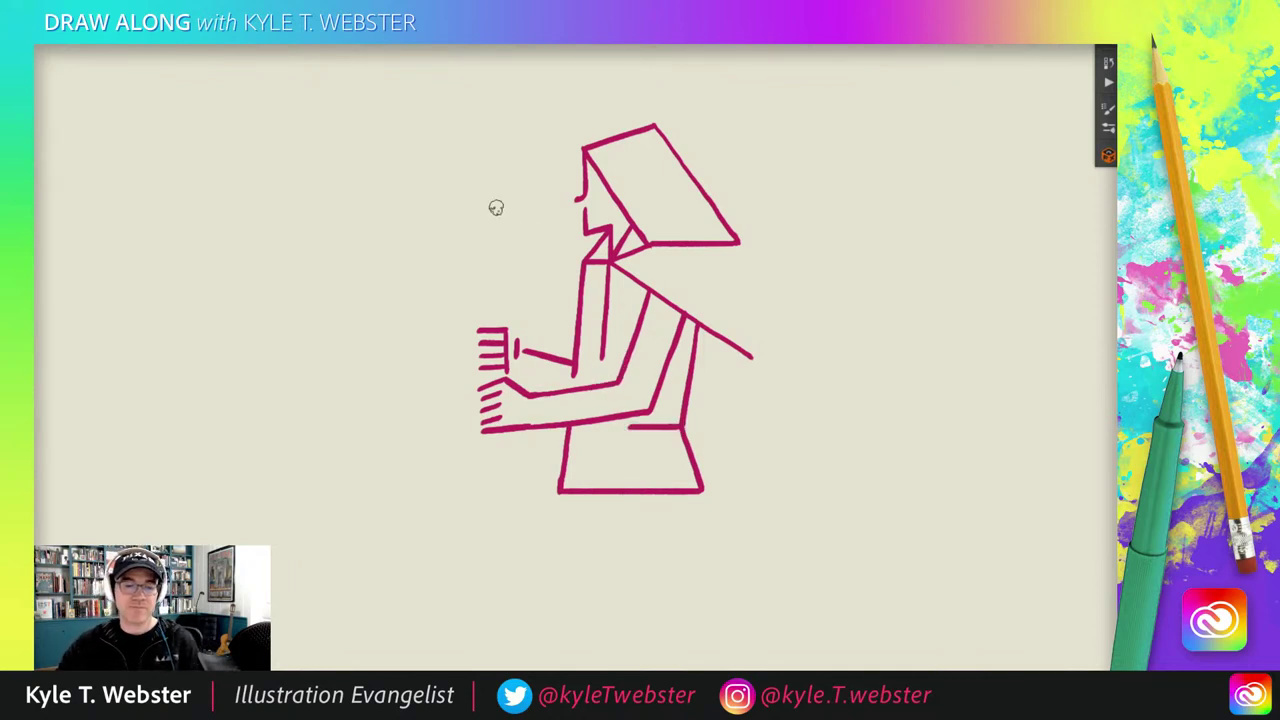
Step: Hatch both sleeves with short slanted stripes near the hands
drag(466, 380, 416, 403)
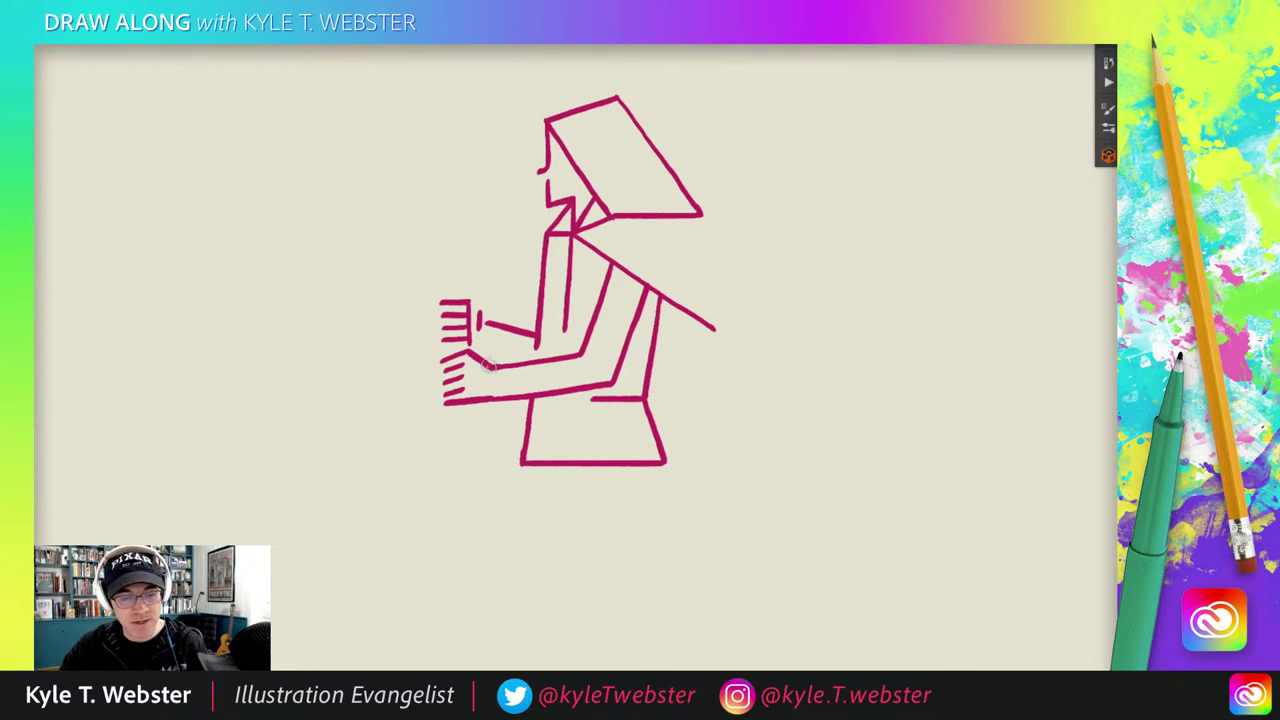
mouse_move(490, 366)
mouse_down()
mouse_move(503, 392)
mouse_move(568, 386)
mouse_up()
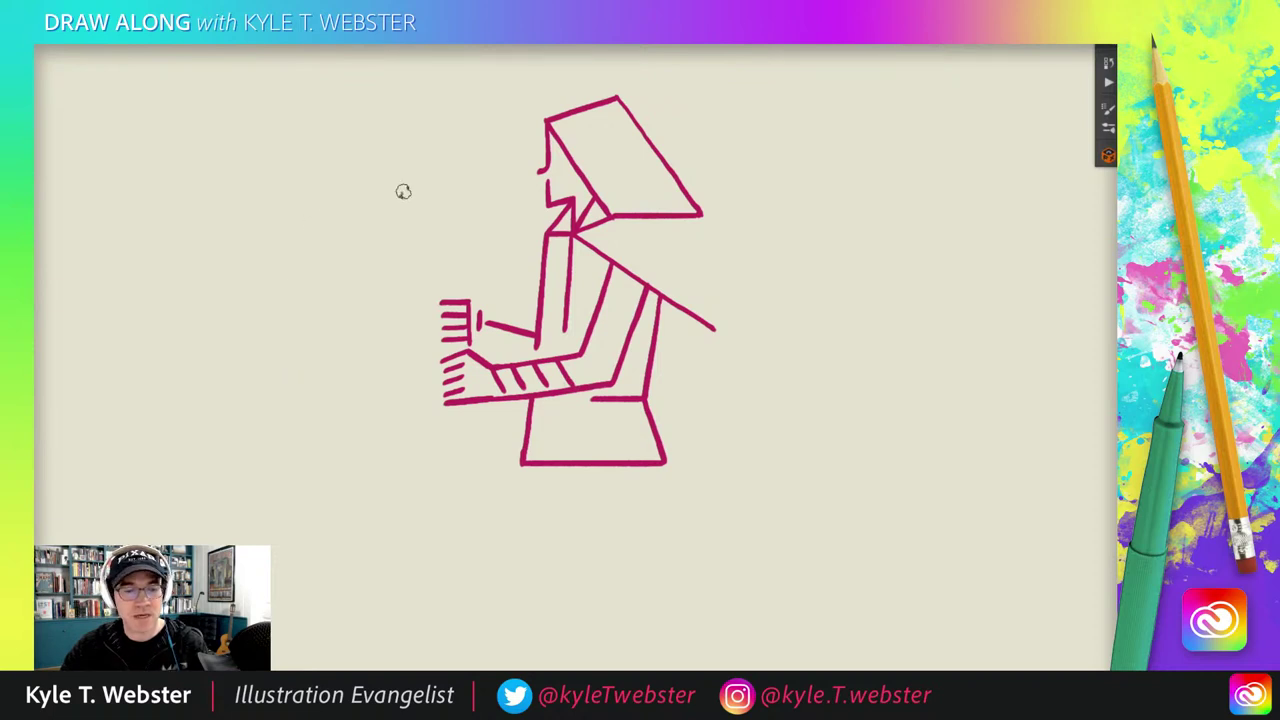
mouse_move(486, 322)
mouse_down()
mouse_move(494, 347)
mouse_move(532, 356)
mouse_up()
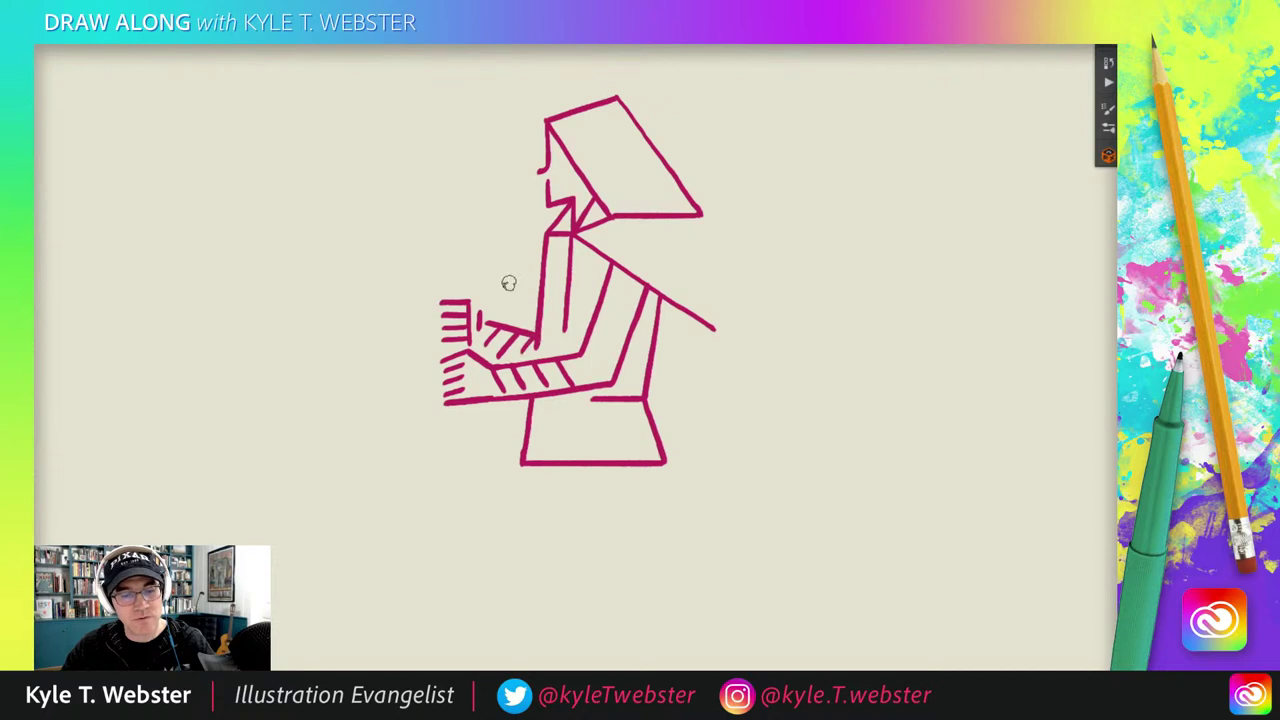
Step: Zoom out and pan to raise the figure toward the top of the window
scroll(443, 450, down, 3)
drag(409, 473, 426, 466)
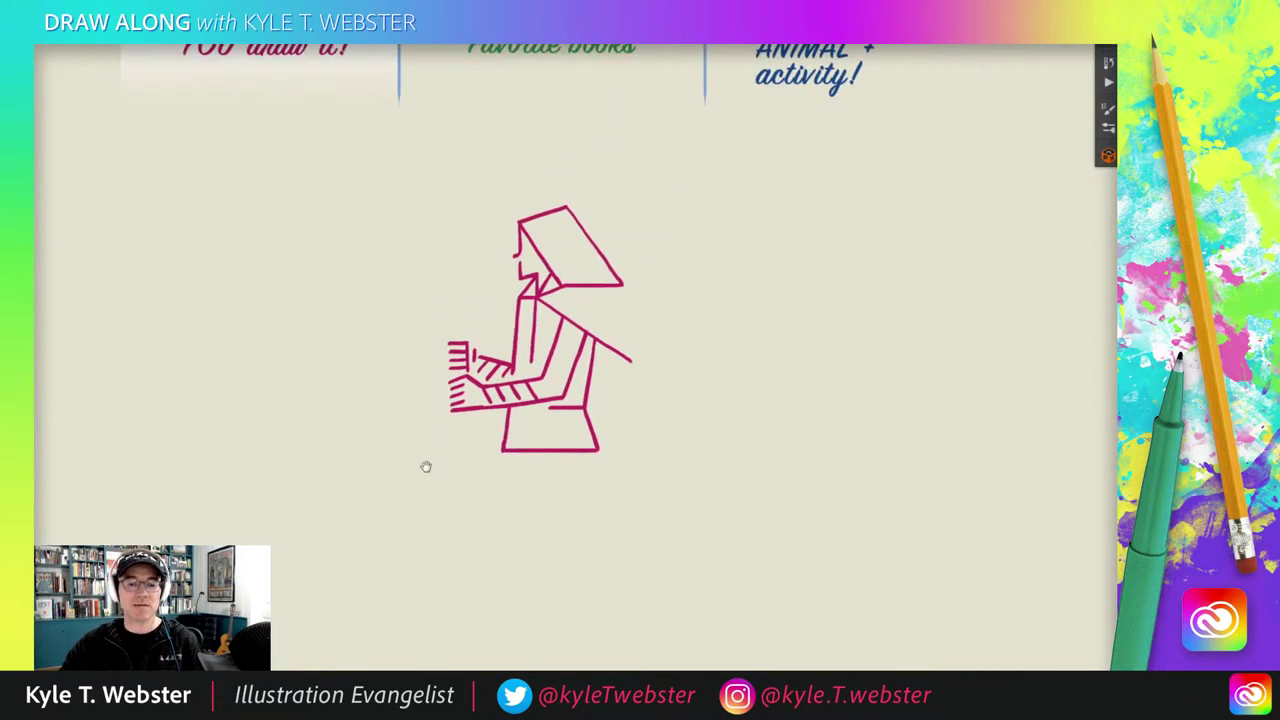
drag(397, 340, 377, 351)
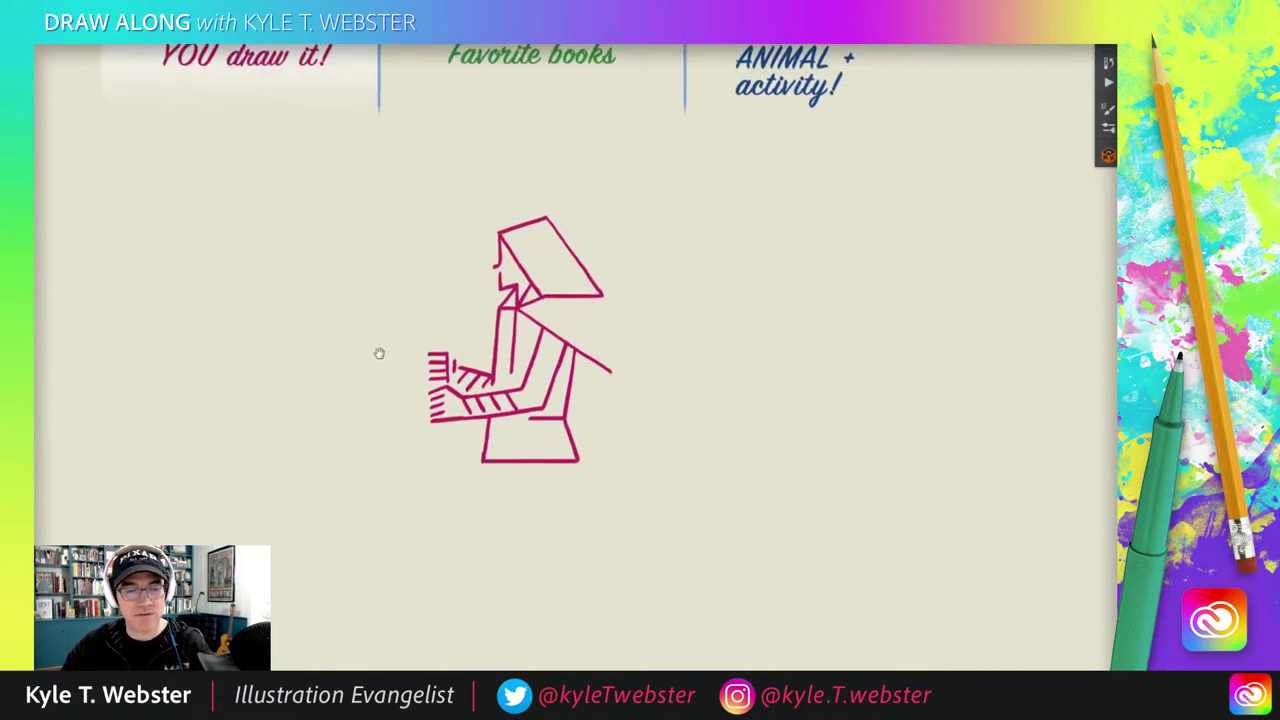
scroll(506, 262, up, 2)
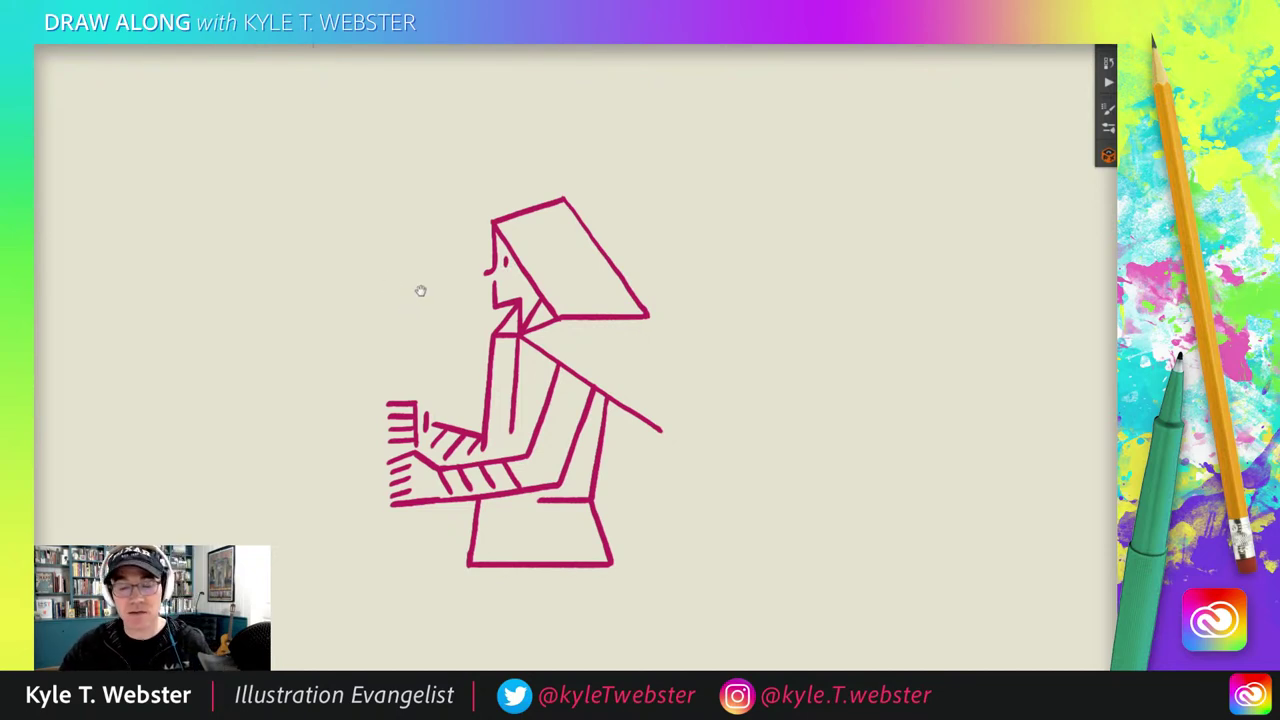
scroll(426, 326, down, 3)
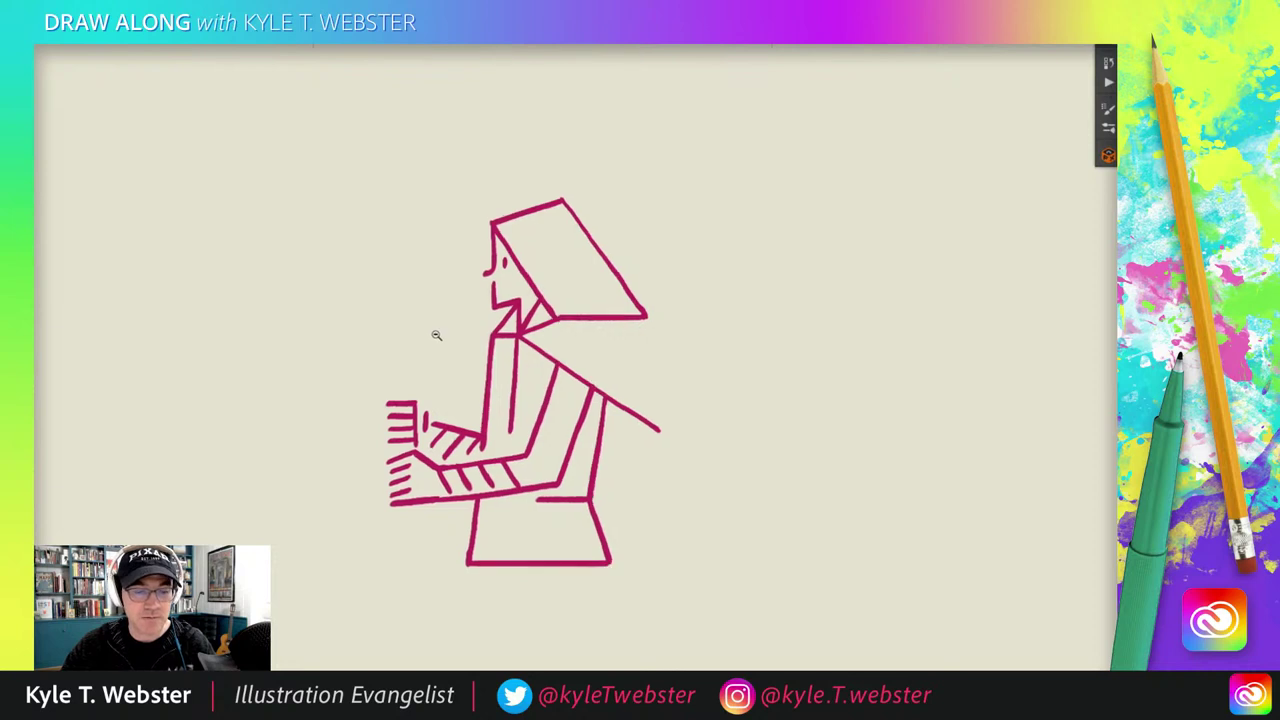
drag(437, 343, 540, 273)
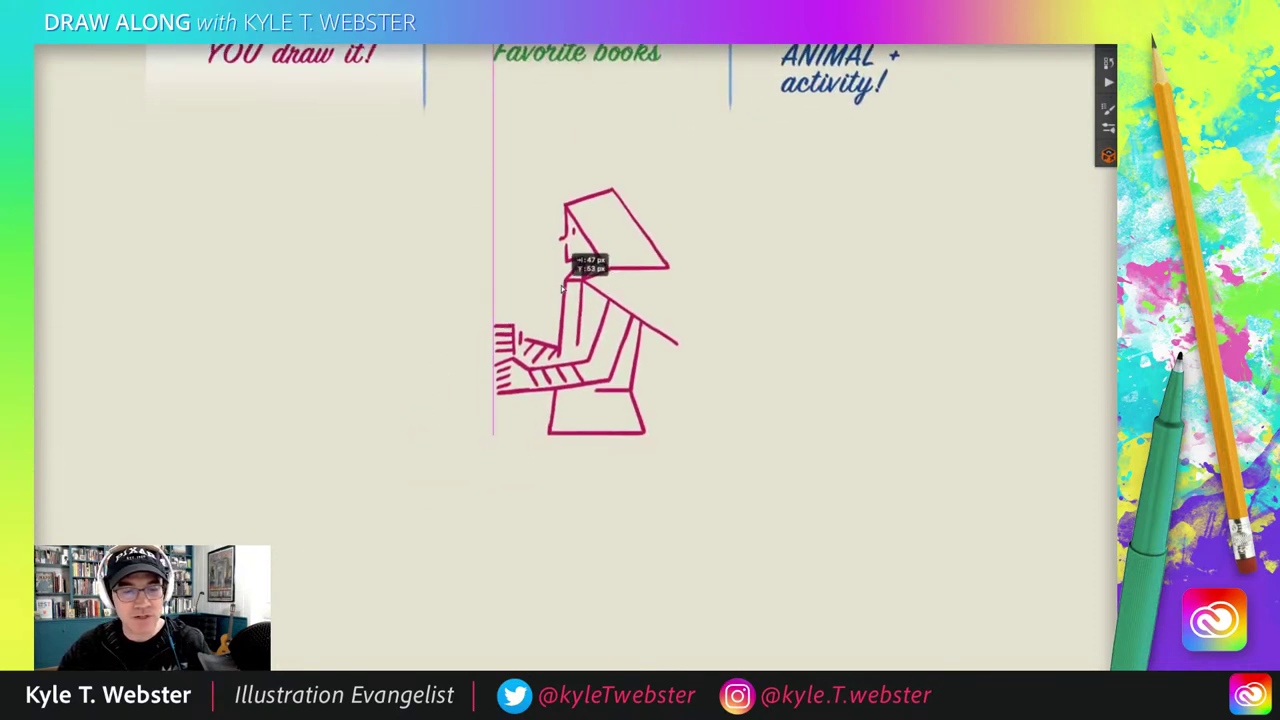
drag(497, 414, 517, 357)
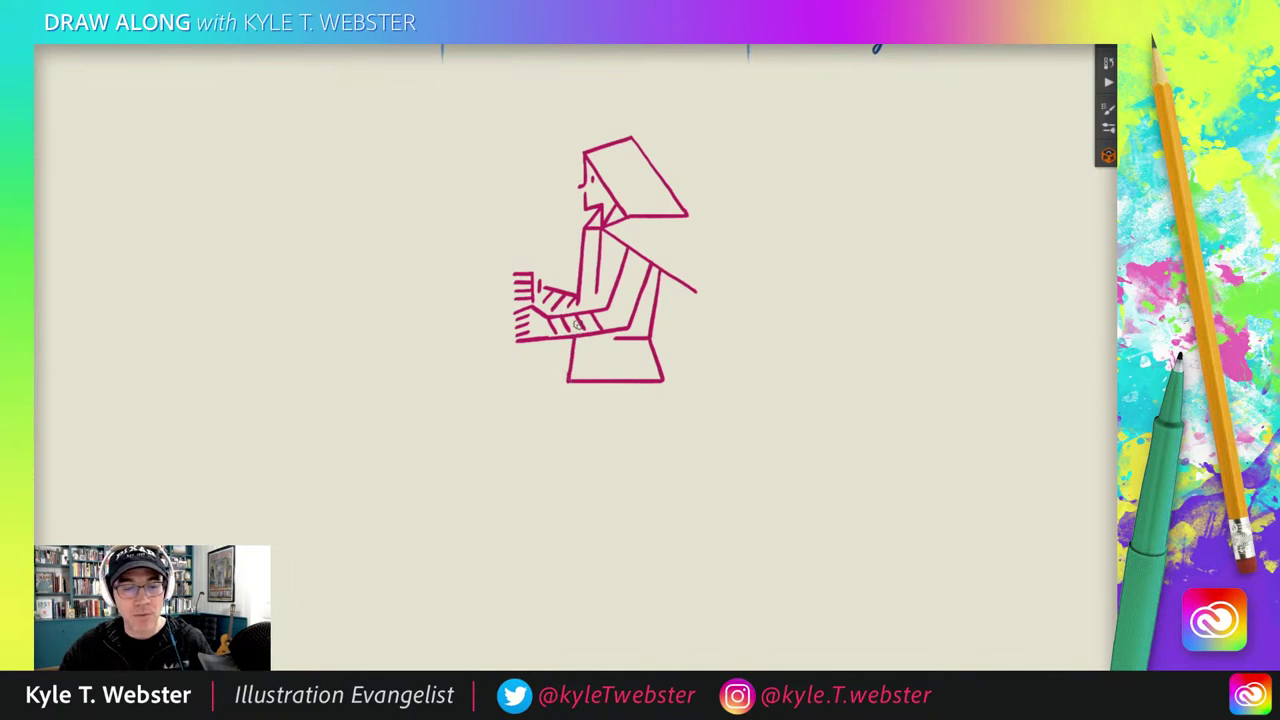
scroll(566, 375, down, 1)
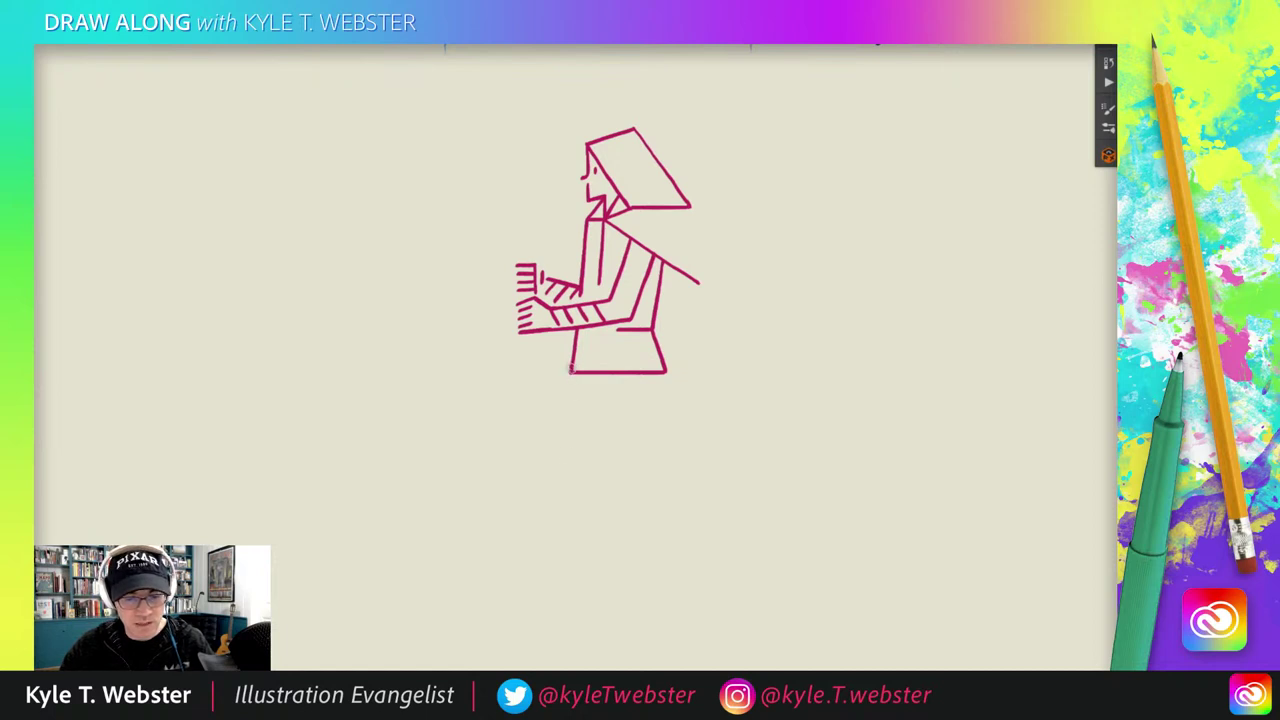
Step: Draw the outer and inner lines of both flared trouser legs below the skirt
drag(571, 370, 553, 491)
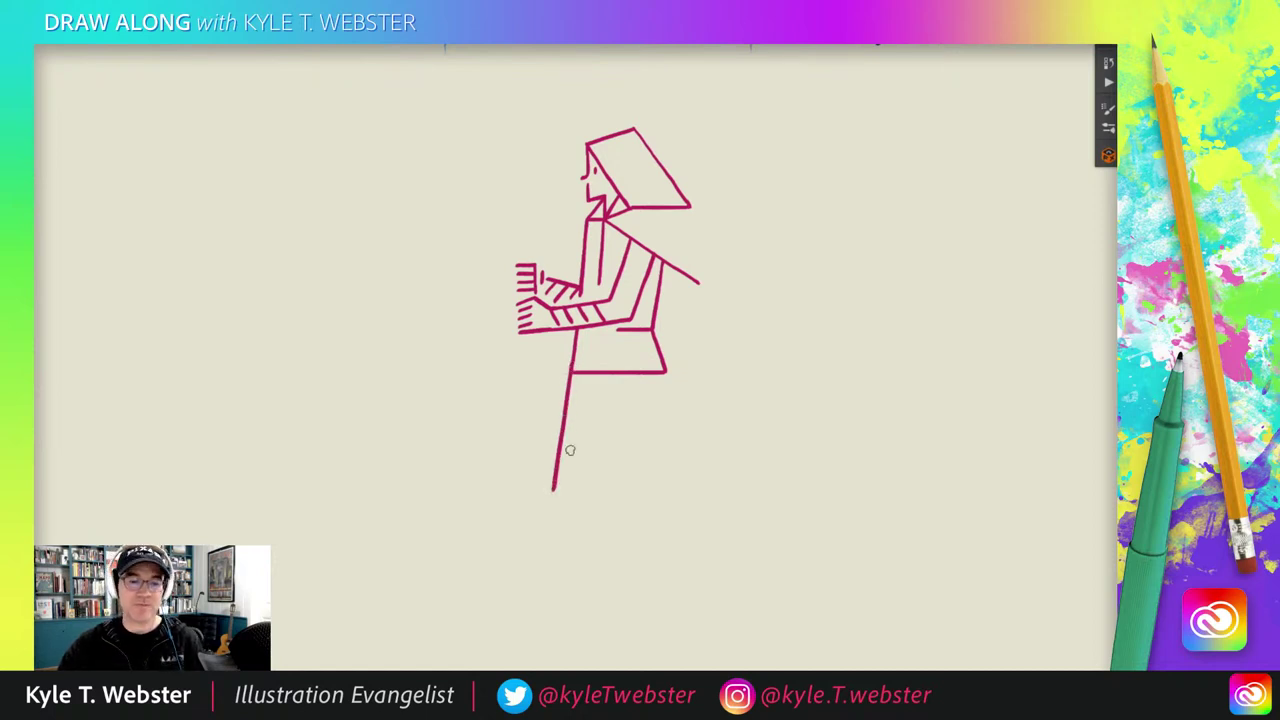
drag(443, 418, 451, 351)
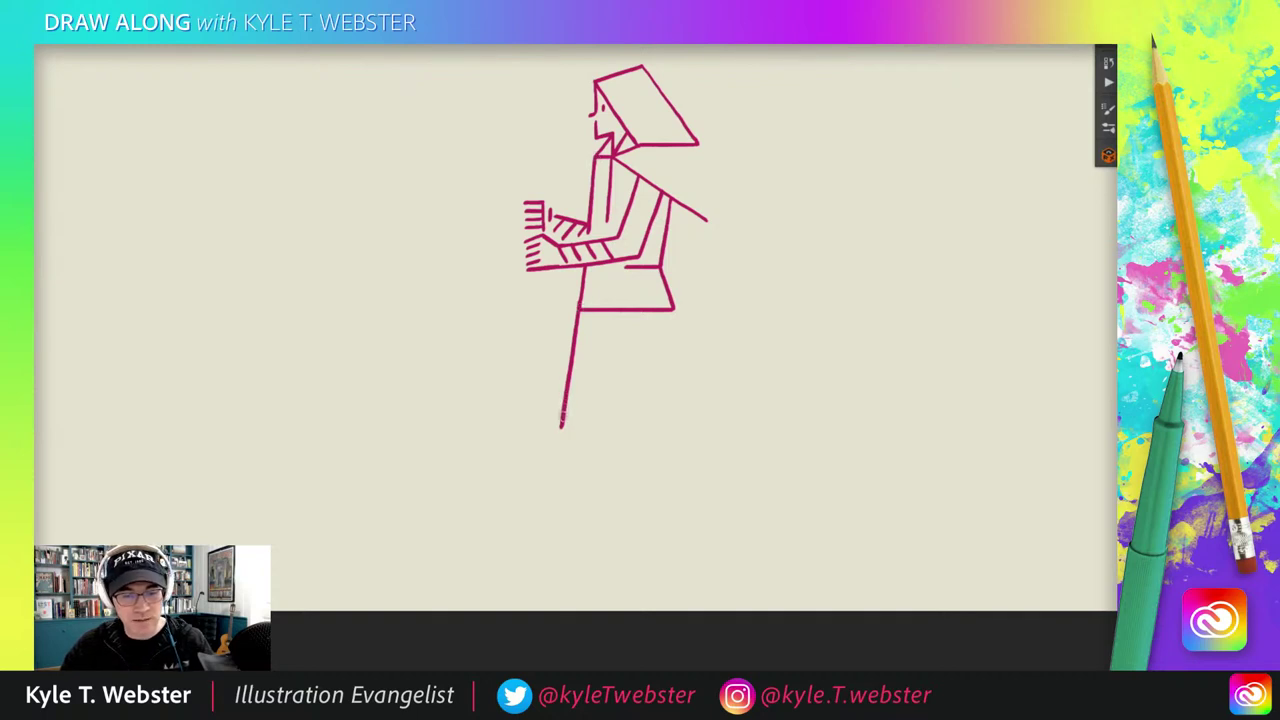
drag(561, 427, 551, 488)
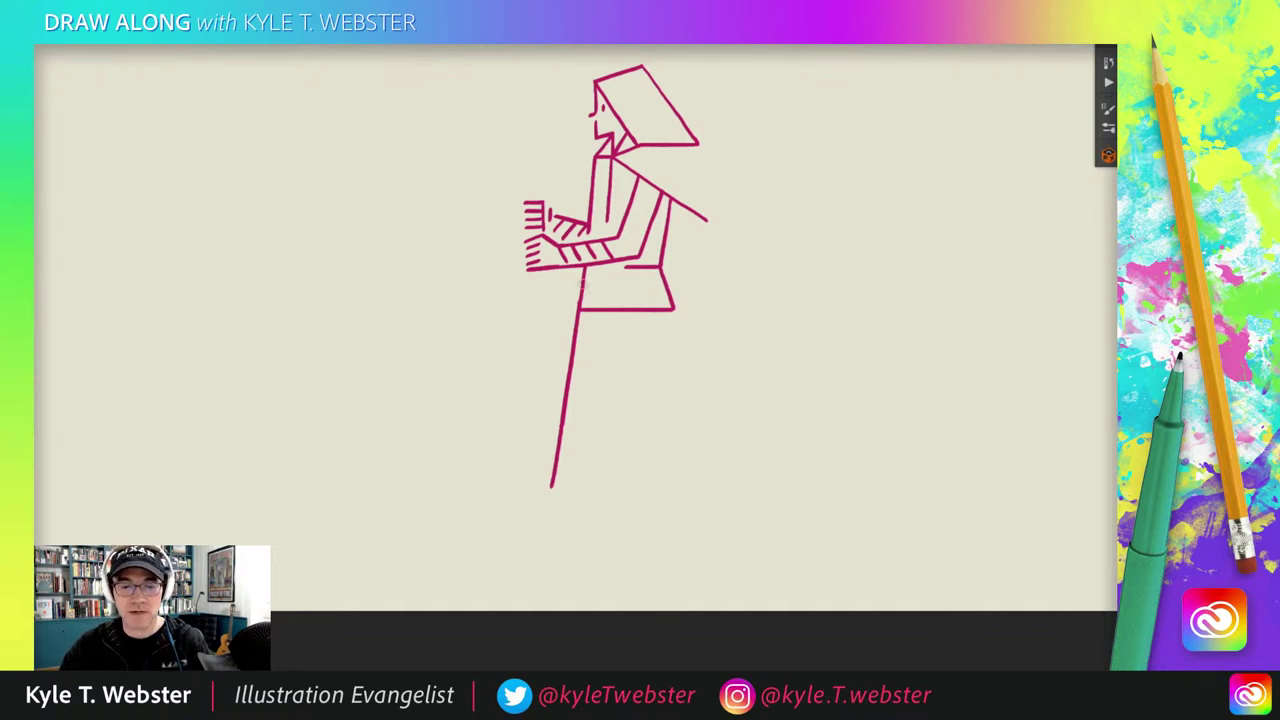
drag(672, 309, 725, 476)
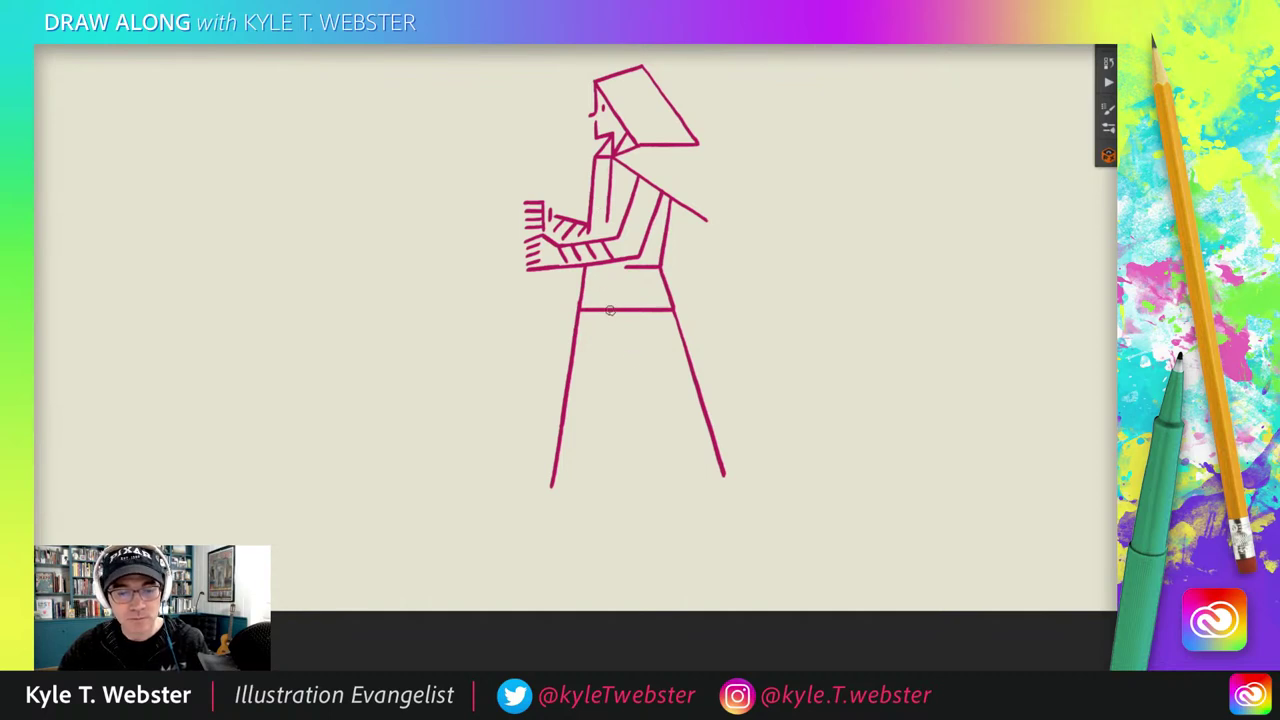
drag(610, 311, 654, 458)
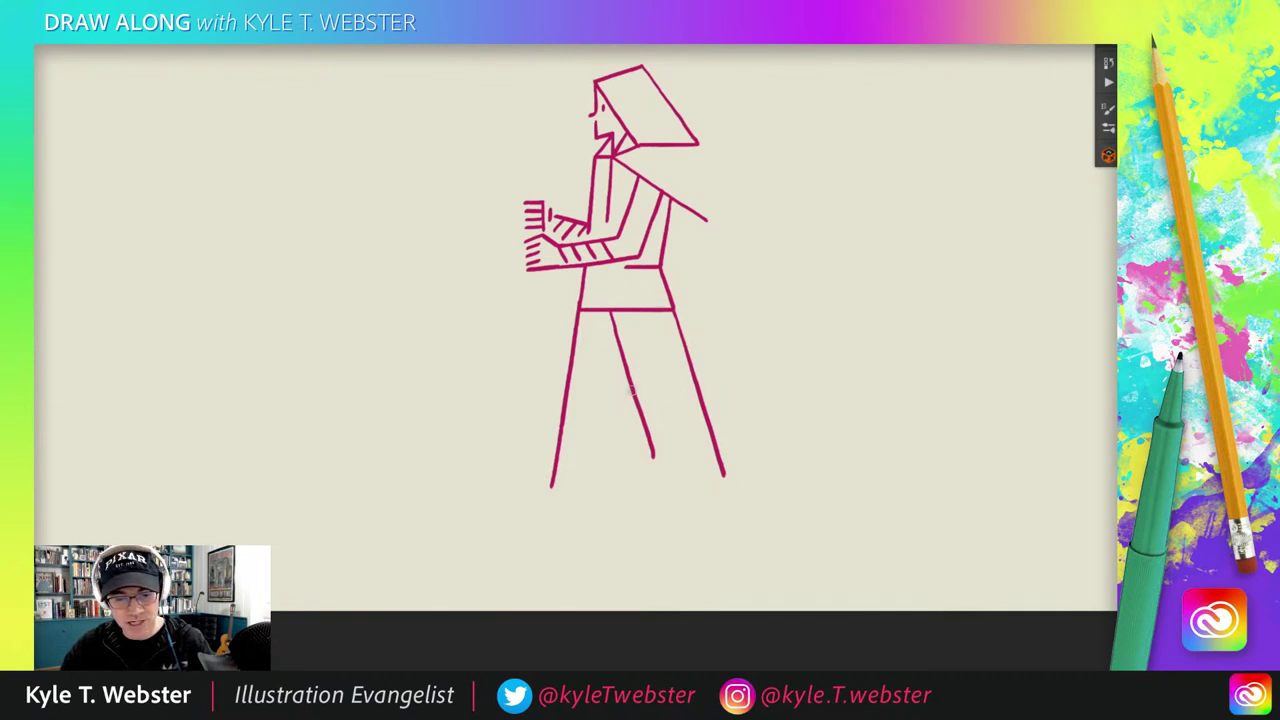
drag(630, 390, 615, 461)
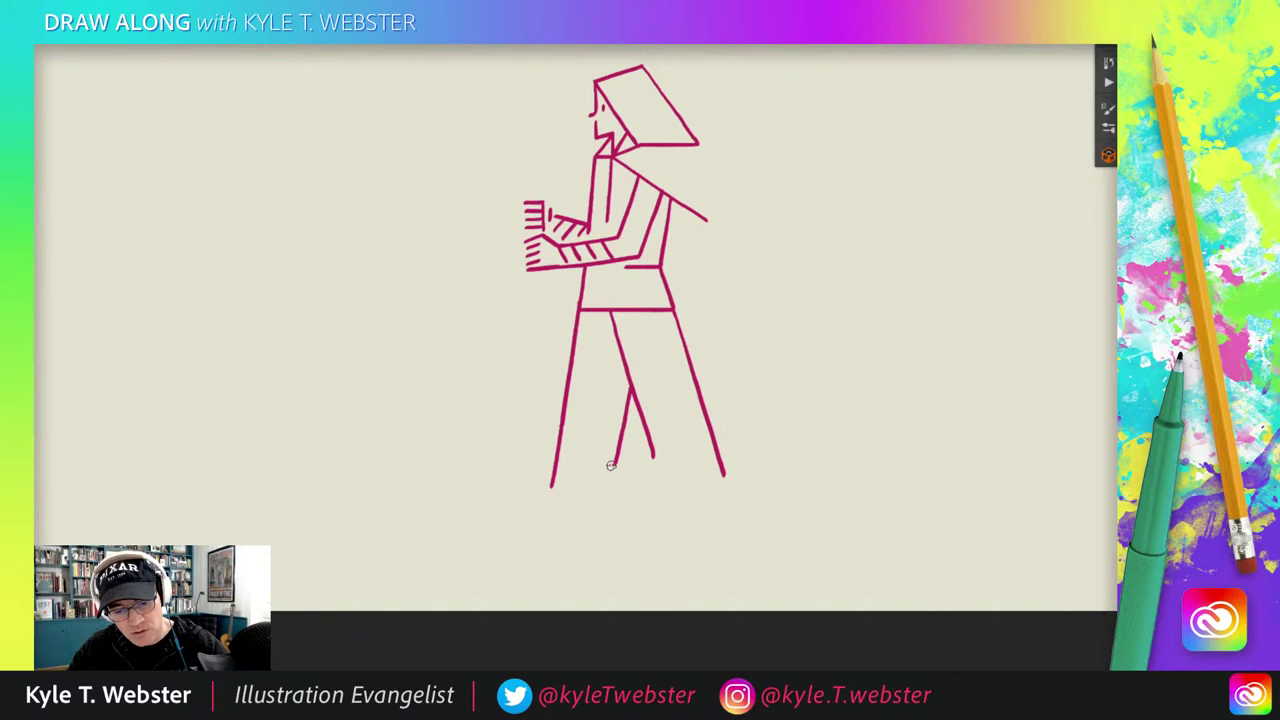
Step: Close both trouser-leg bottoms with slanted lines and start the right ankle's back edge
drag(611, 465, 570, 478)
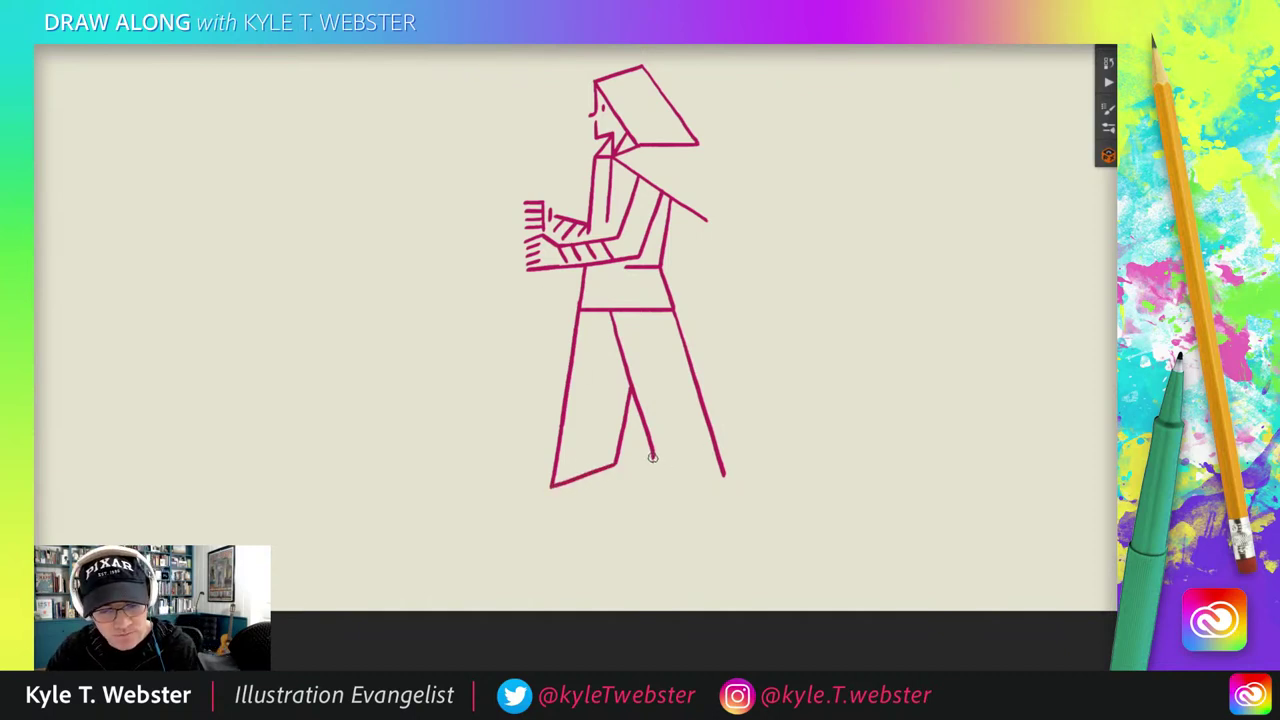
drag(652, 458, 722, 476)
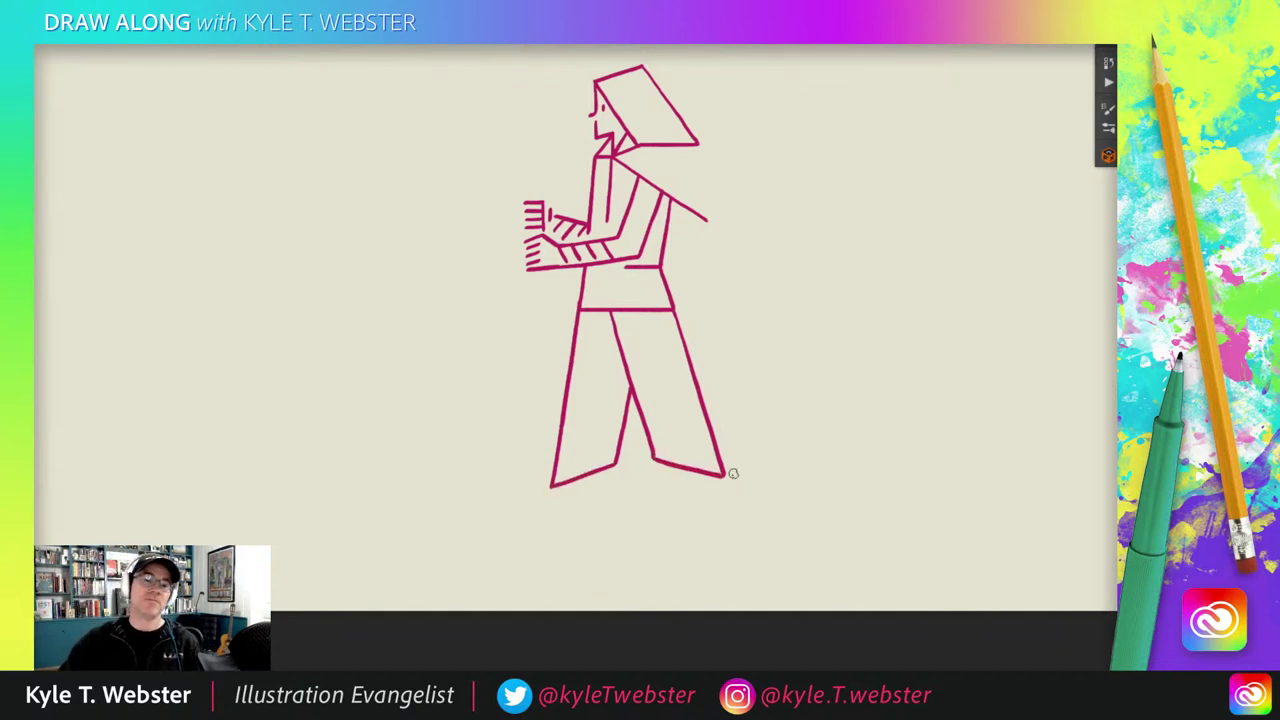
mouse_move(494, 357)
mouse_down()
mouse_move(474, 380)
mouse_move(472, 339)
mouse_up()
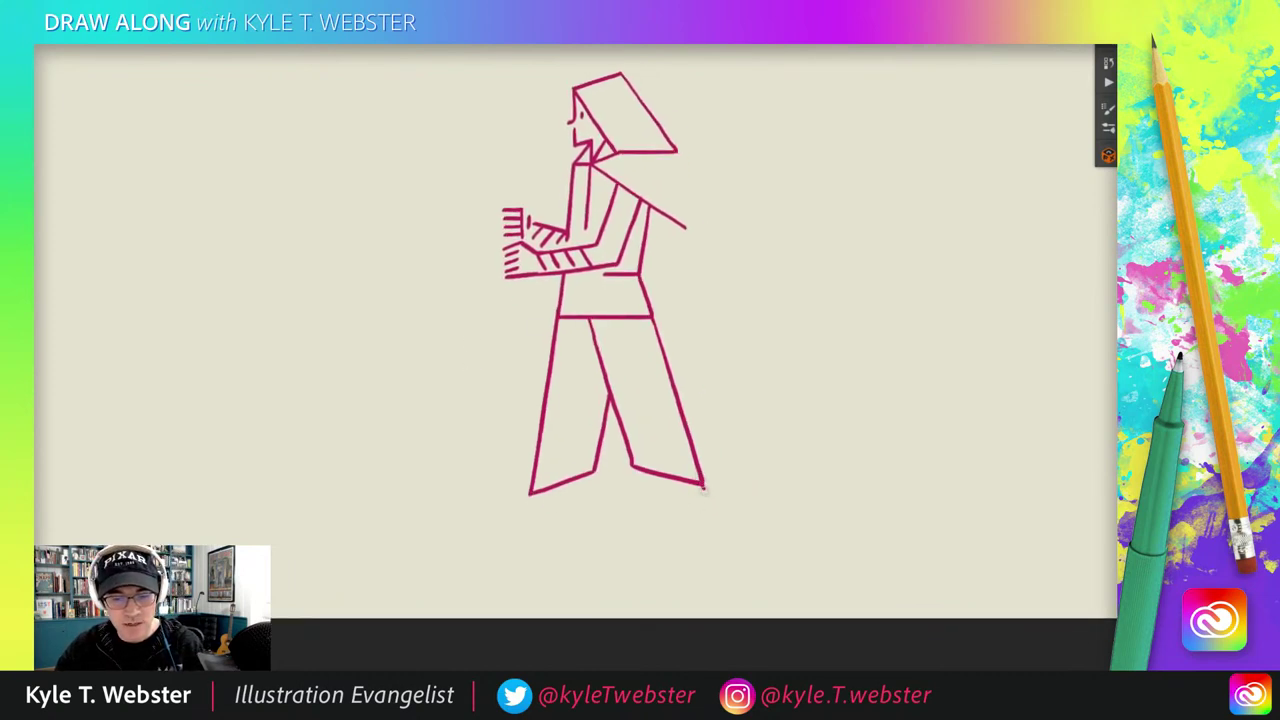
drag(703, 486, 713, 517)
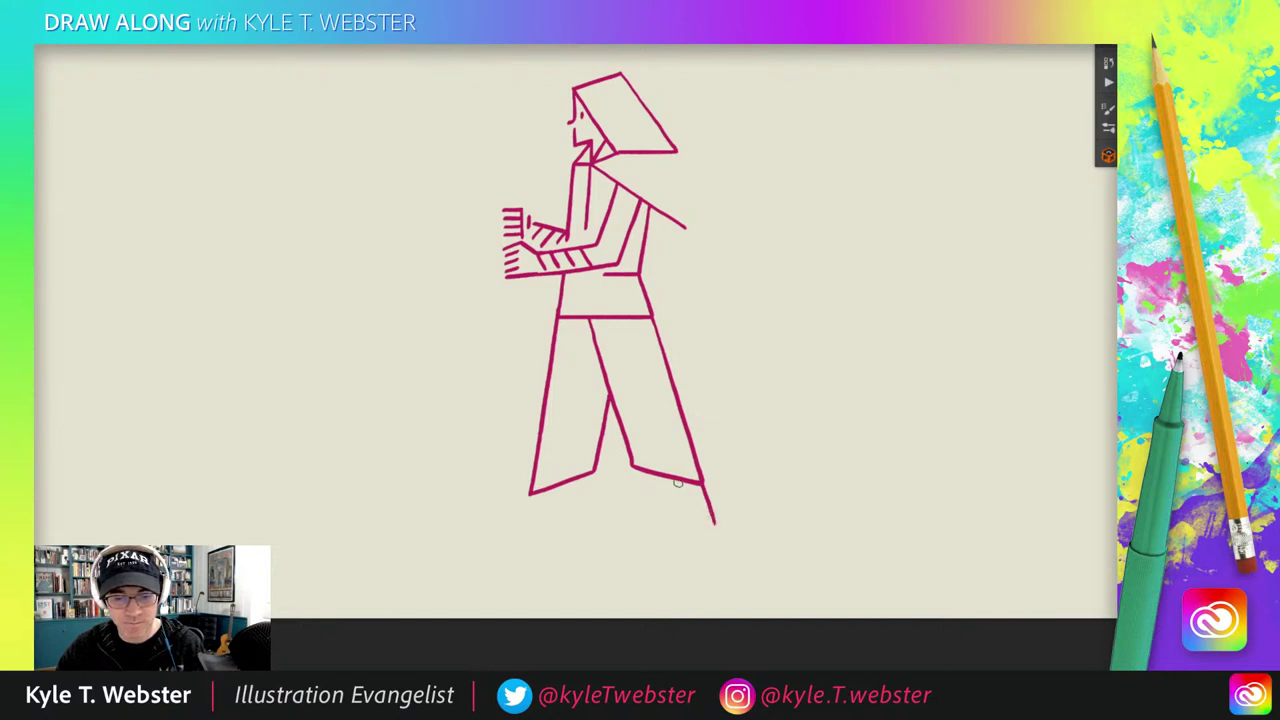
Step: Draw front and back ankle edges under both legs and cross them with diagonal hatching
drag(674, 478, 690, 521)
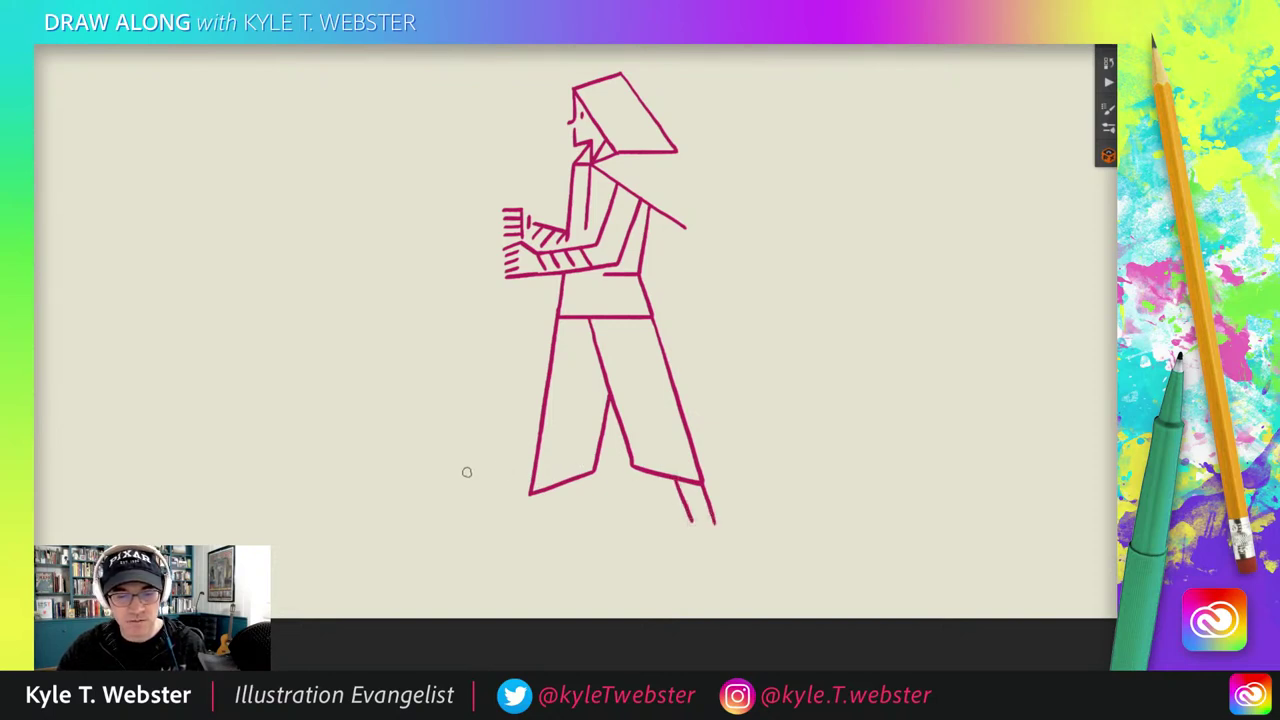
drag(531, 488, 522, 527)
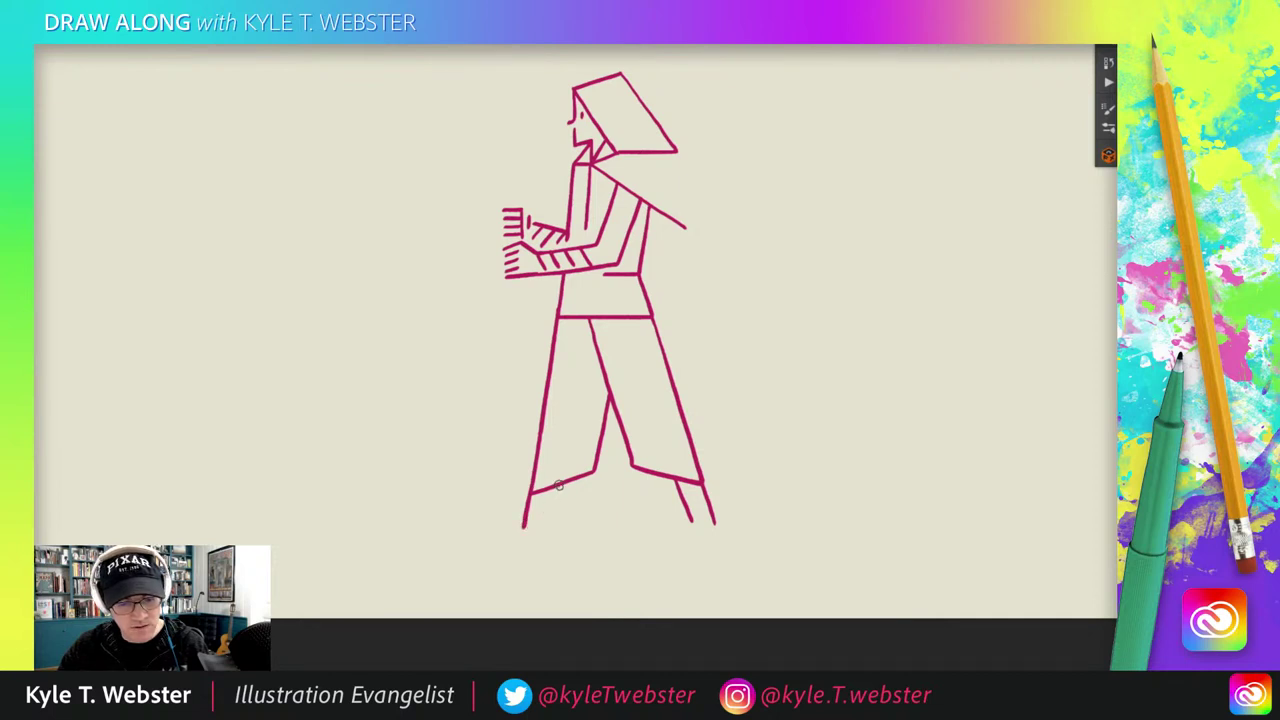
drag(559, 485, 547, 519)
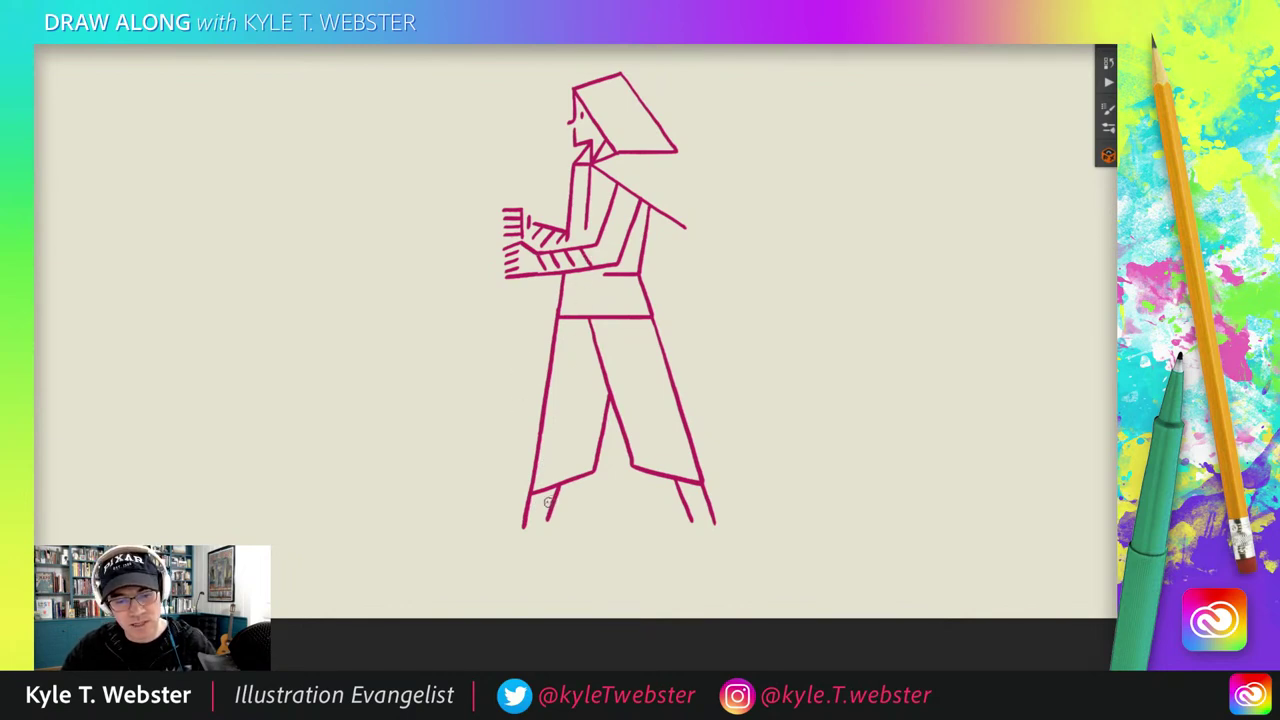
drag(550, 496, 528, 509)
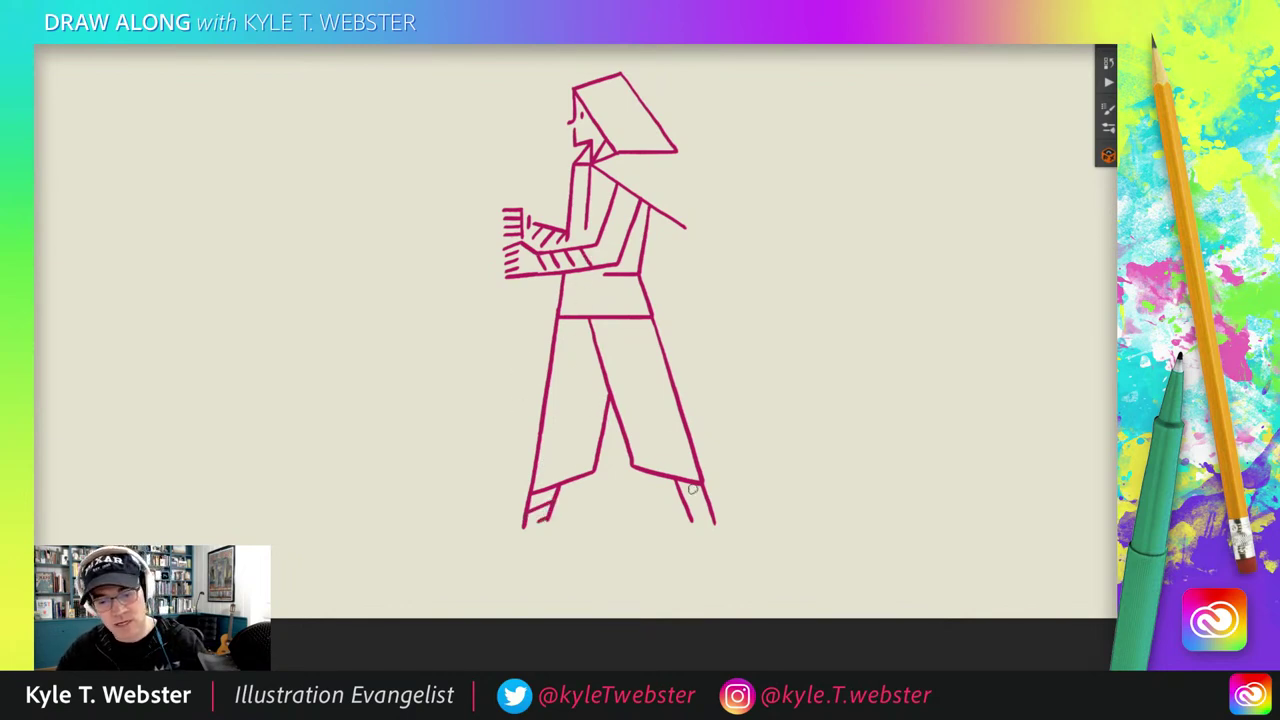
drag(704, 492, 693, 517)
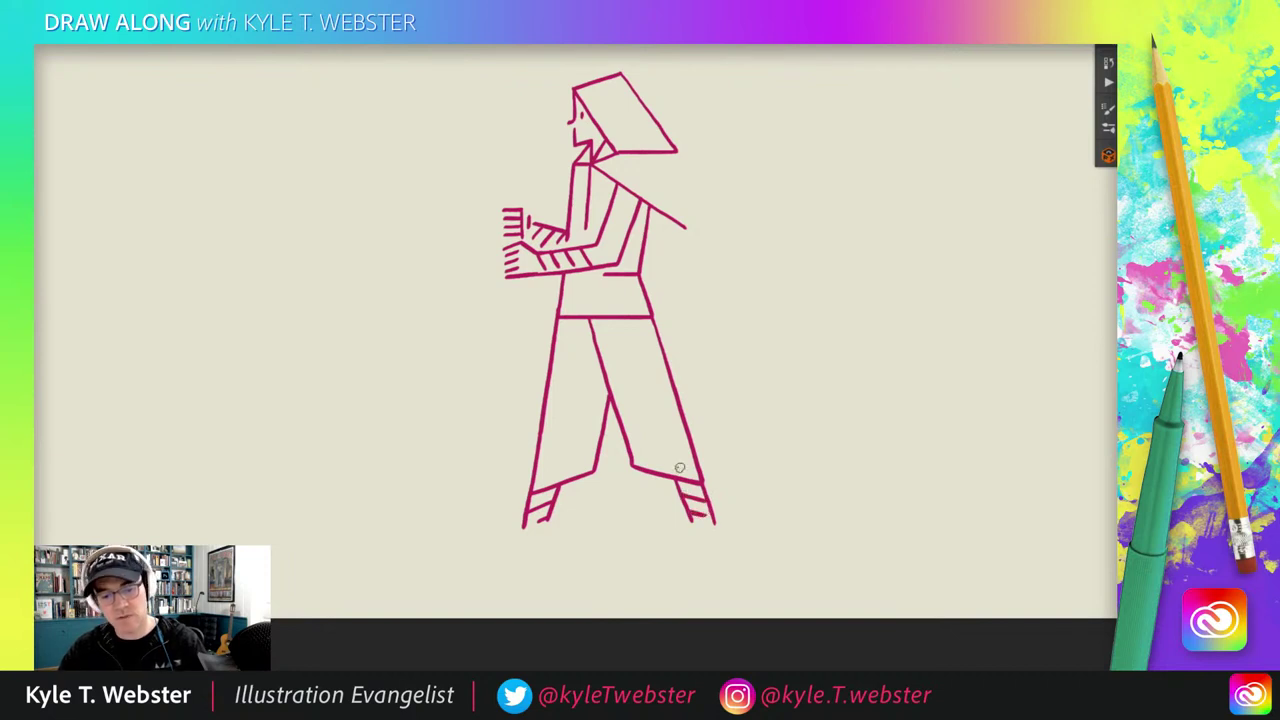
drag(679, 467, 599, 527)
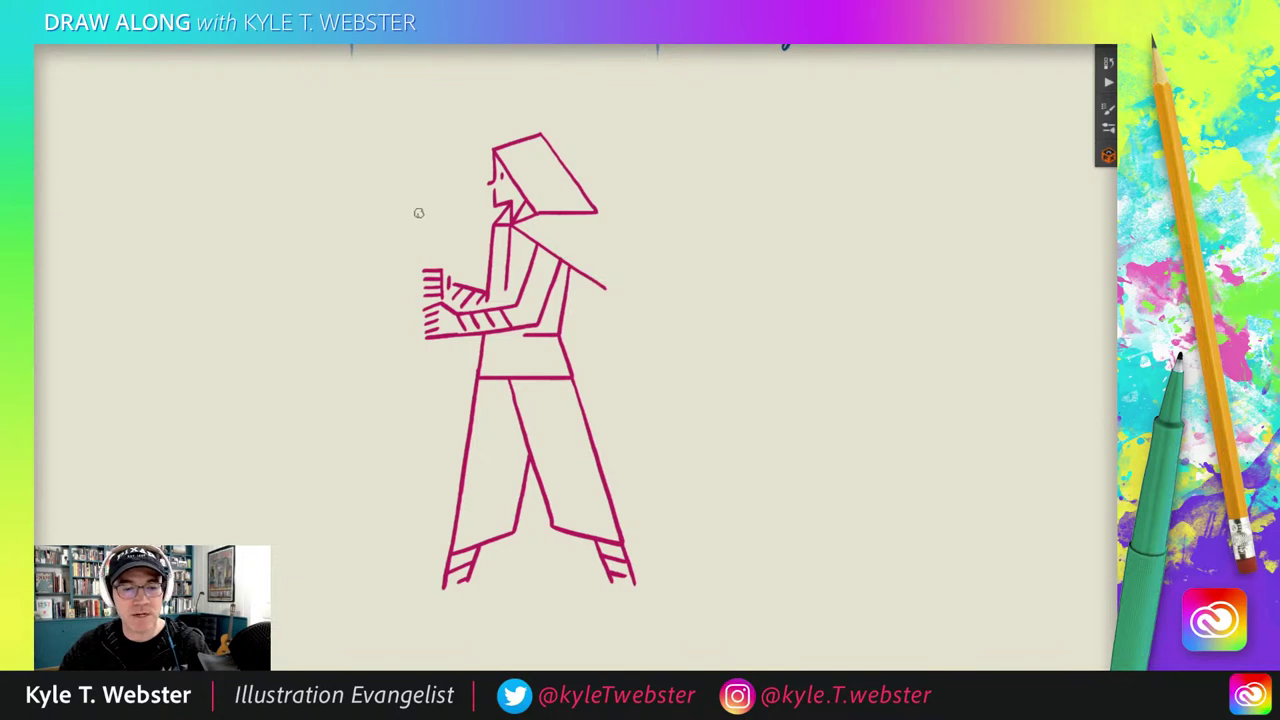
scroll(417, 211, up, 2)
scroll(417, 211, right, 2)
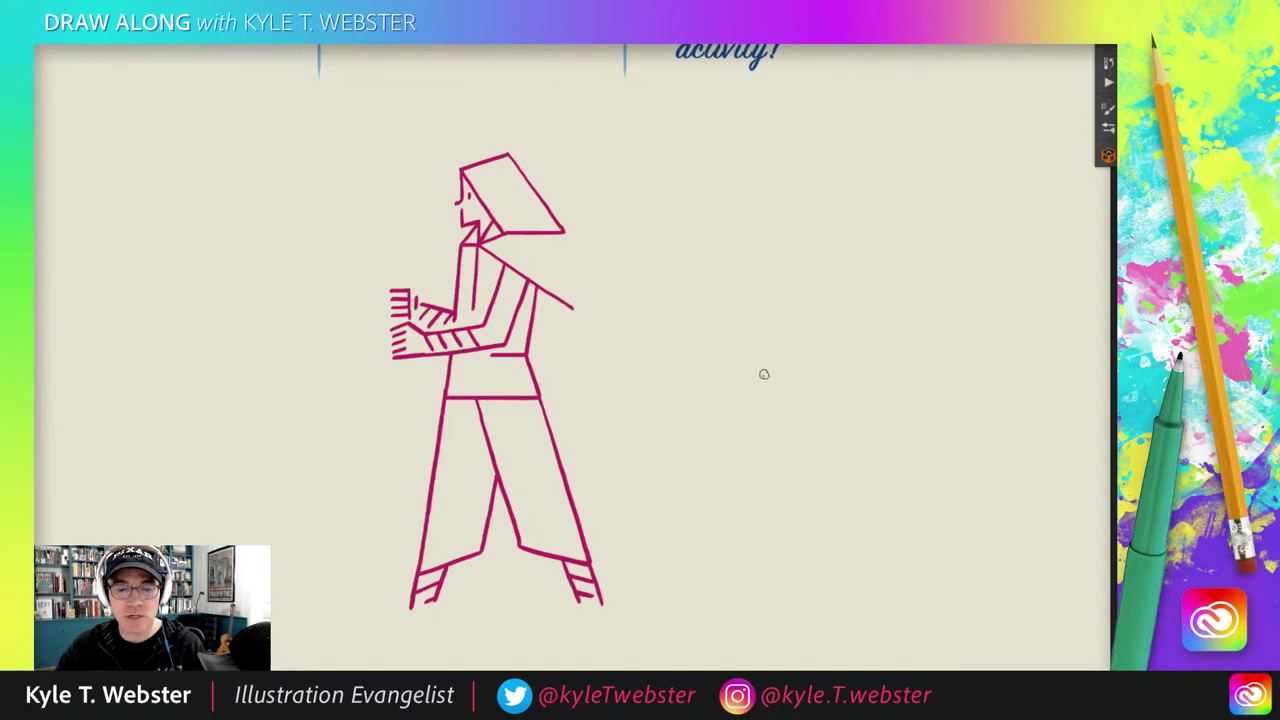
Step: Brush a magenta scarf from the hood and shoulder, streaming right to a wavy pointed tail
mouse_move(573, 307)
mouse_down()
mouse_move(632, 338)
mouse_move(710, 330)
mouse_move(748, 366)
mouse_up()
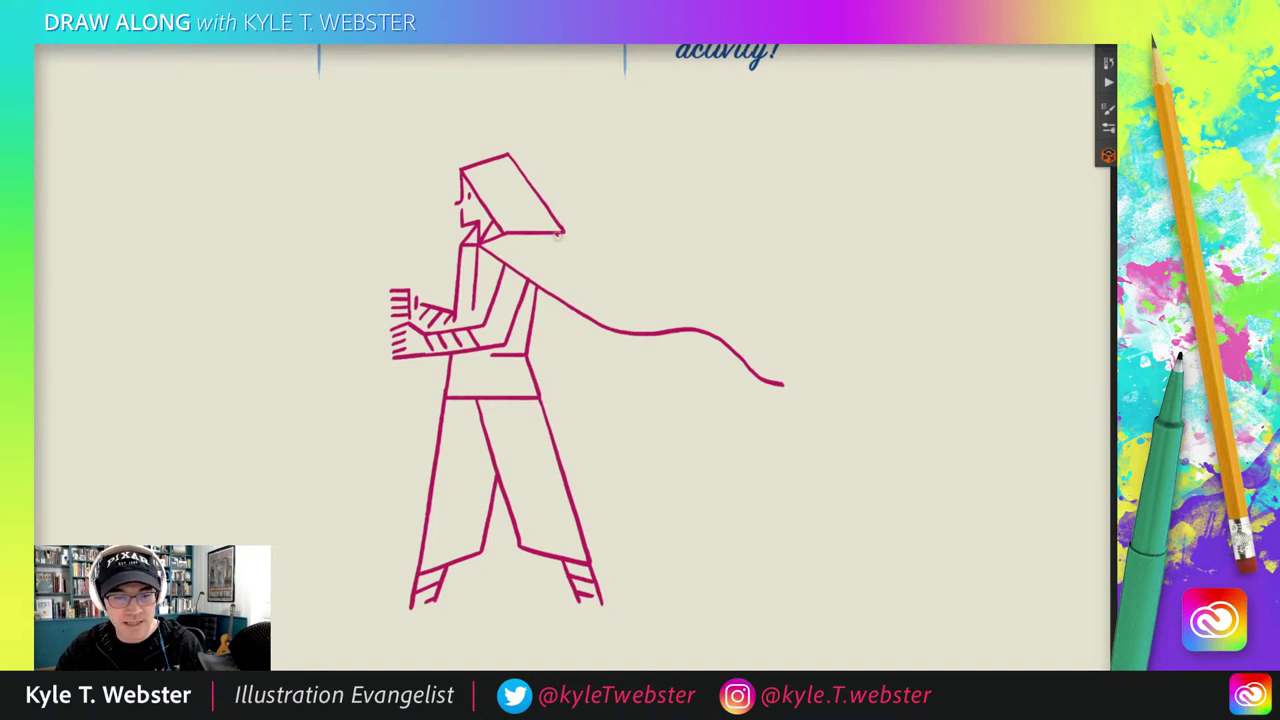
mouse_move(562, 232)
mouse_down()
mouse_move(665, 352)
mouse_move(726, 385)
mouse_move(776, 384)
mouse_up()
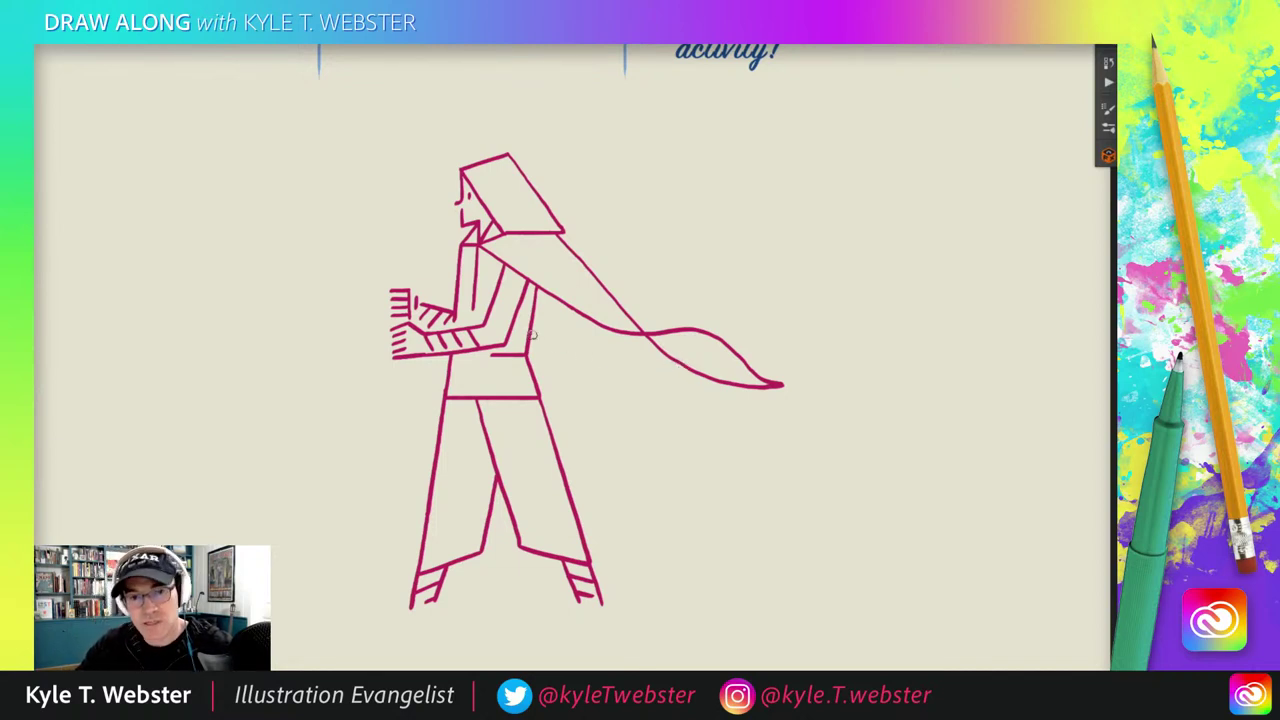
drag(668, 358, 530, 334)
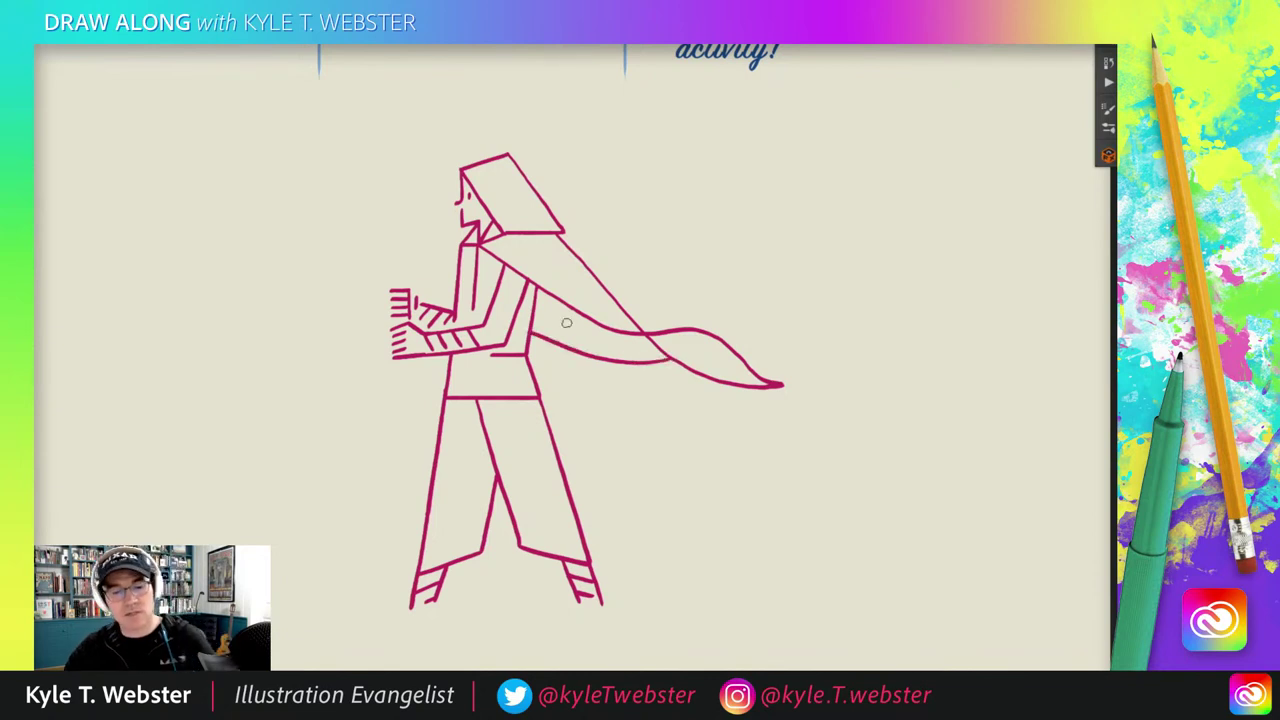
scroll(357, 286, down, 3)
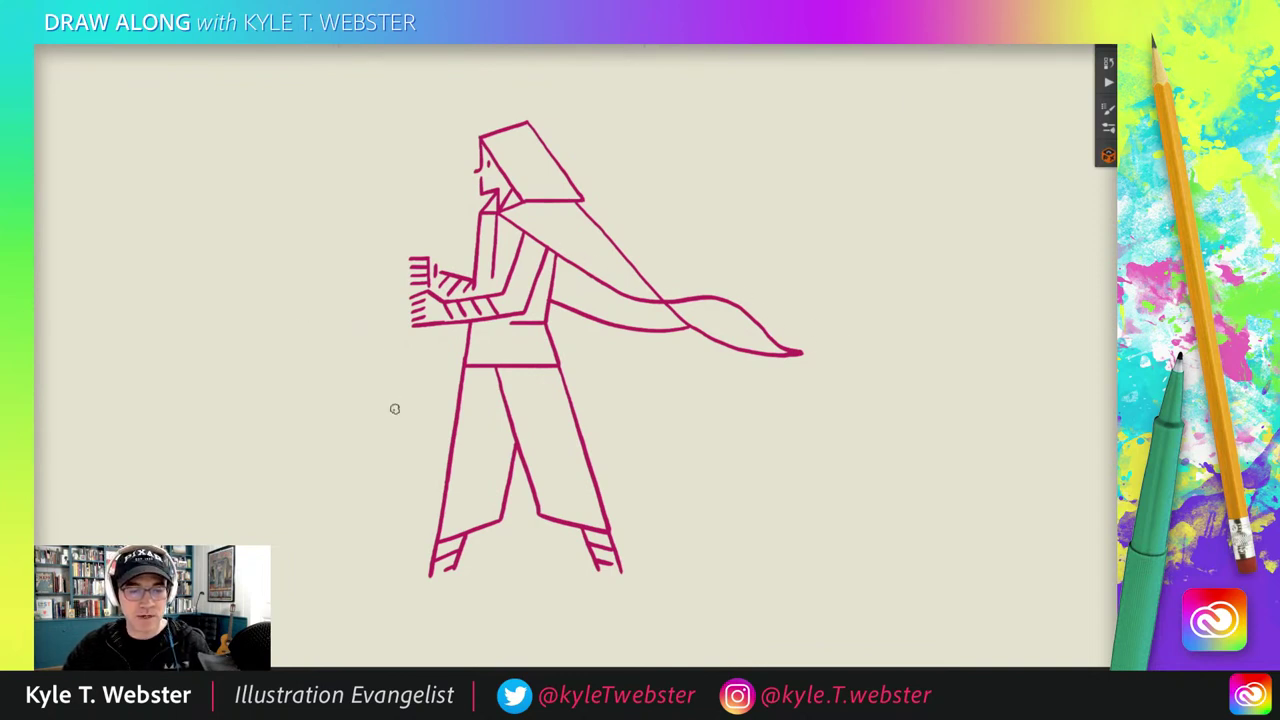
Step: Draw scalloped magenta cloud curves beneath both feet so the figure stands on clouds
drag(390, 367, 462, 336)
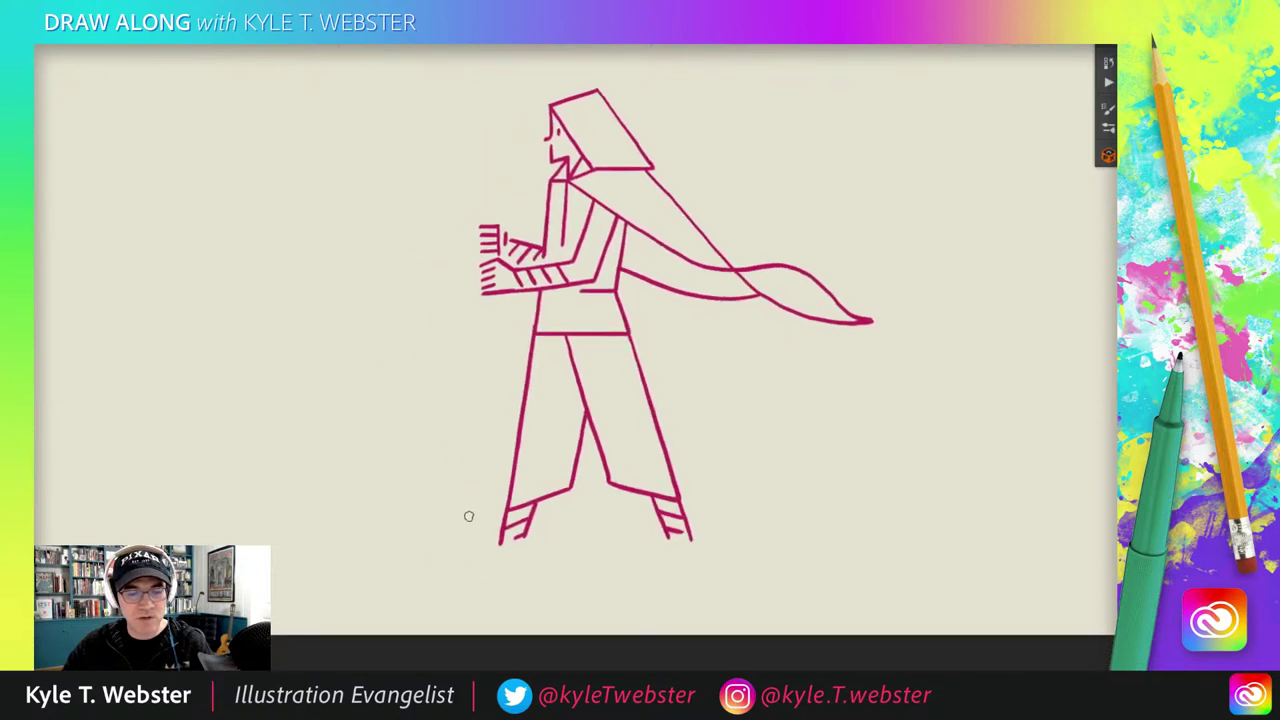
drag(469, 423, 470, 459)
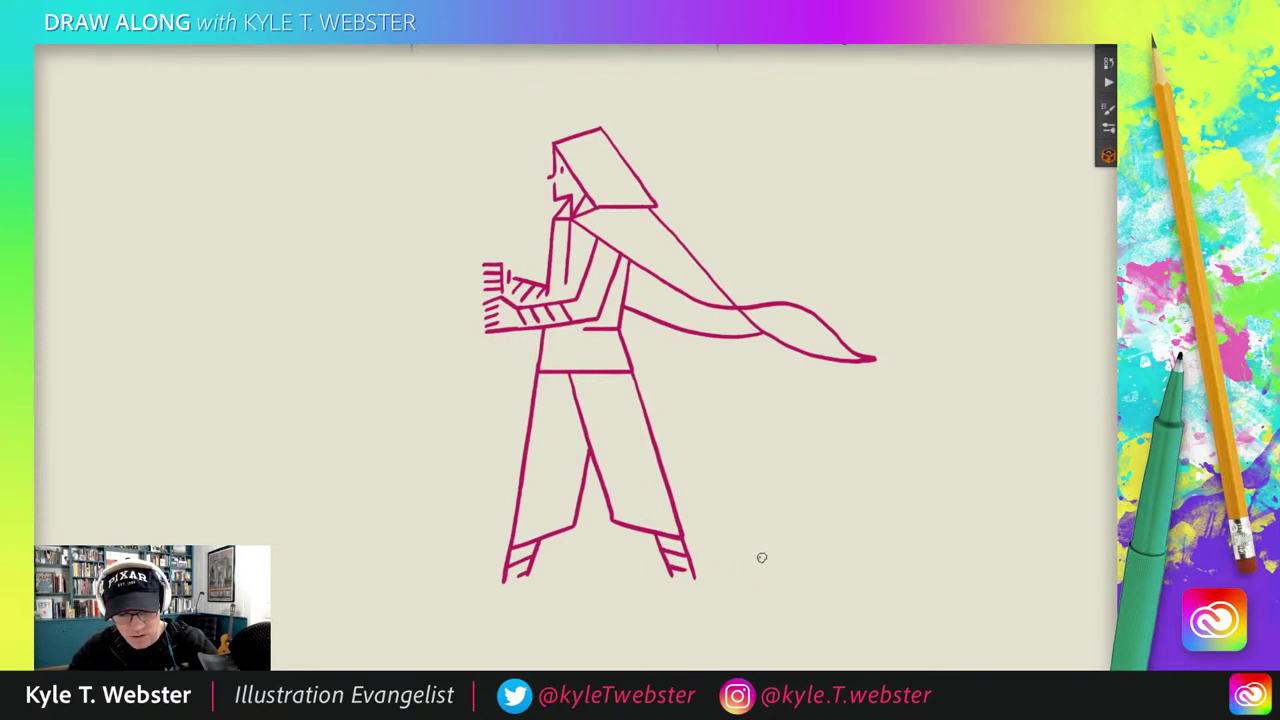
mouse_move(770, 569)
mouse_down()
mouse_move(732, 559)
mouse_move(685, 595)
mouse_up()
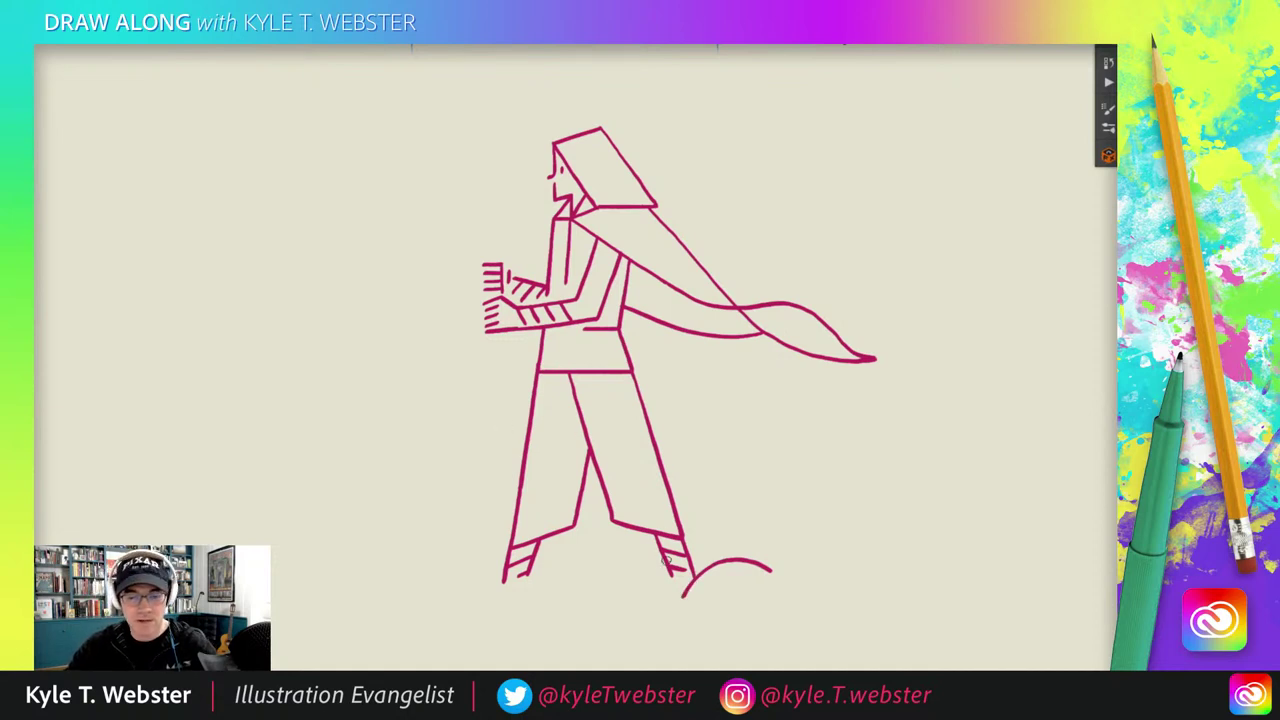
mouse_move(678, 594)
mouse_down()
mouse_move(594, 566)
mouse_move(513, 598)
mouse_move(462, 566)
mouse_up()
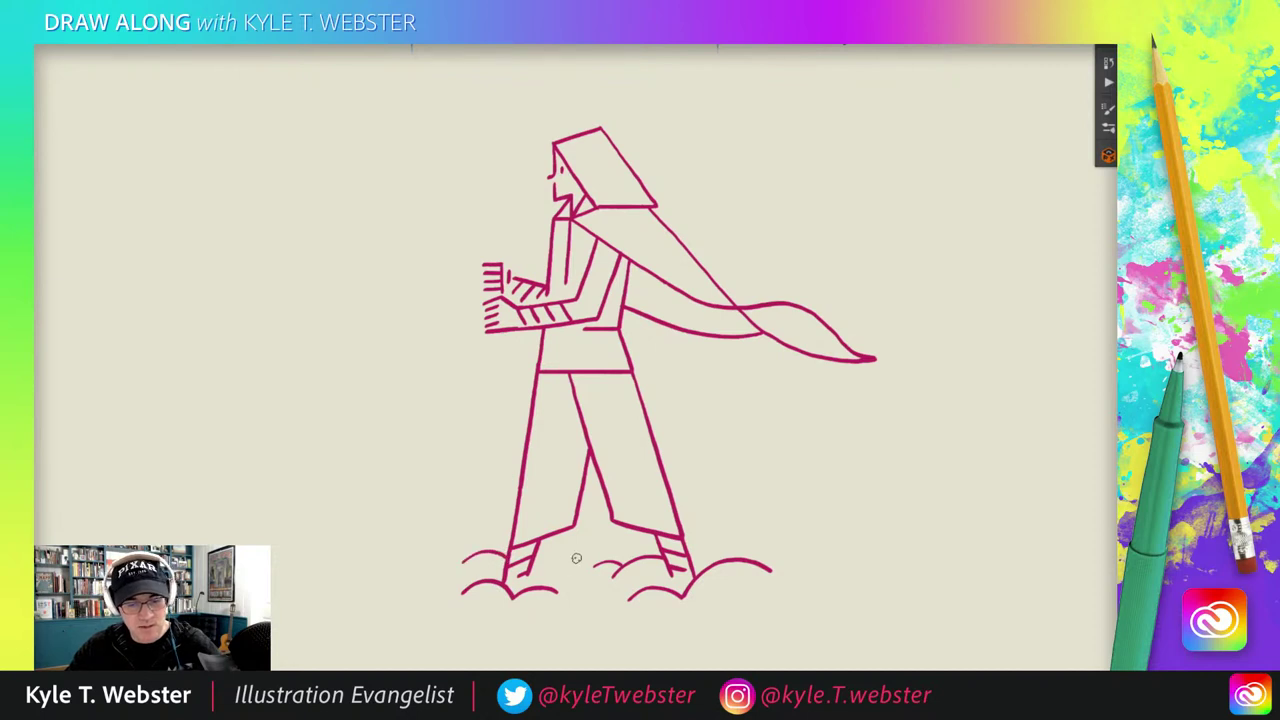
drag(577, 558, 555, 563)
drag(462, 608, 445, 613)
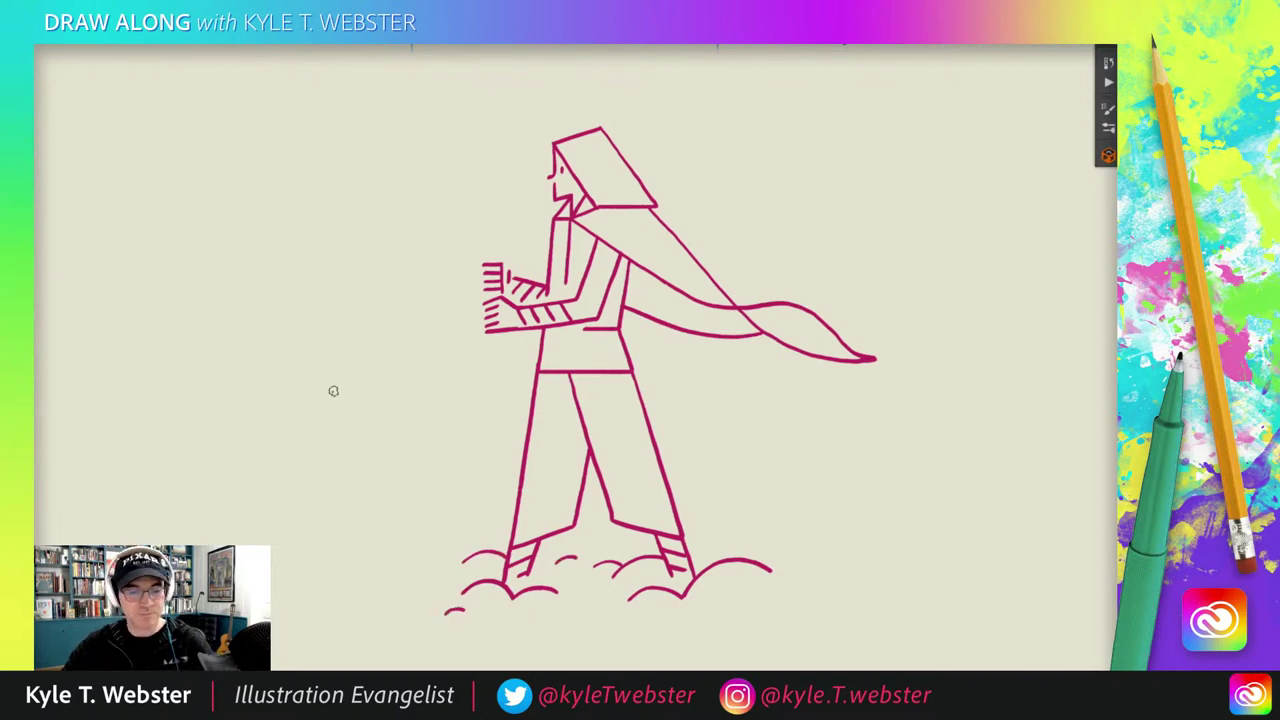
drag(433, 467, 449, 449)
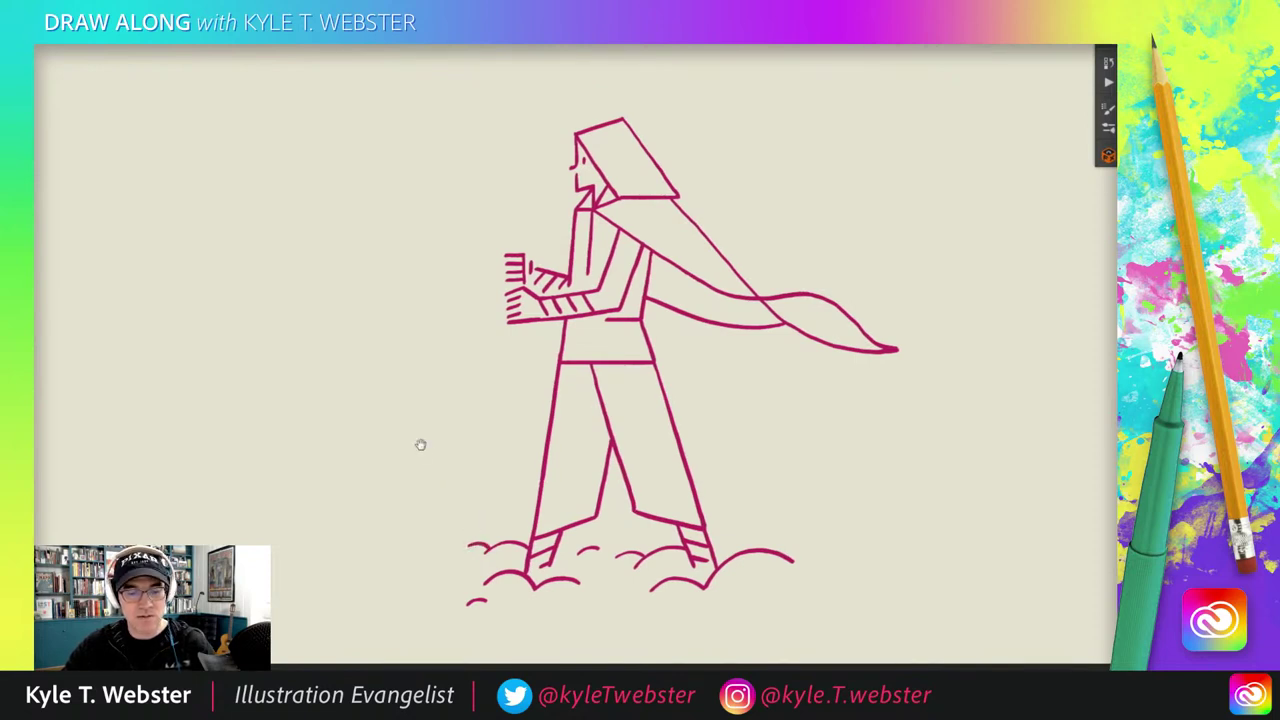
drag(420, 443, 374, 463)
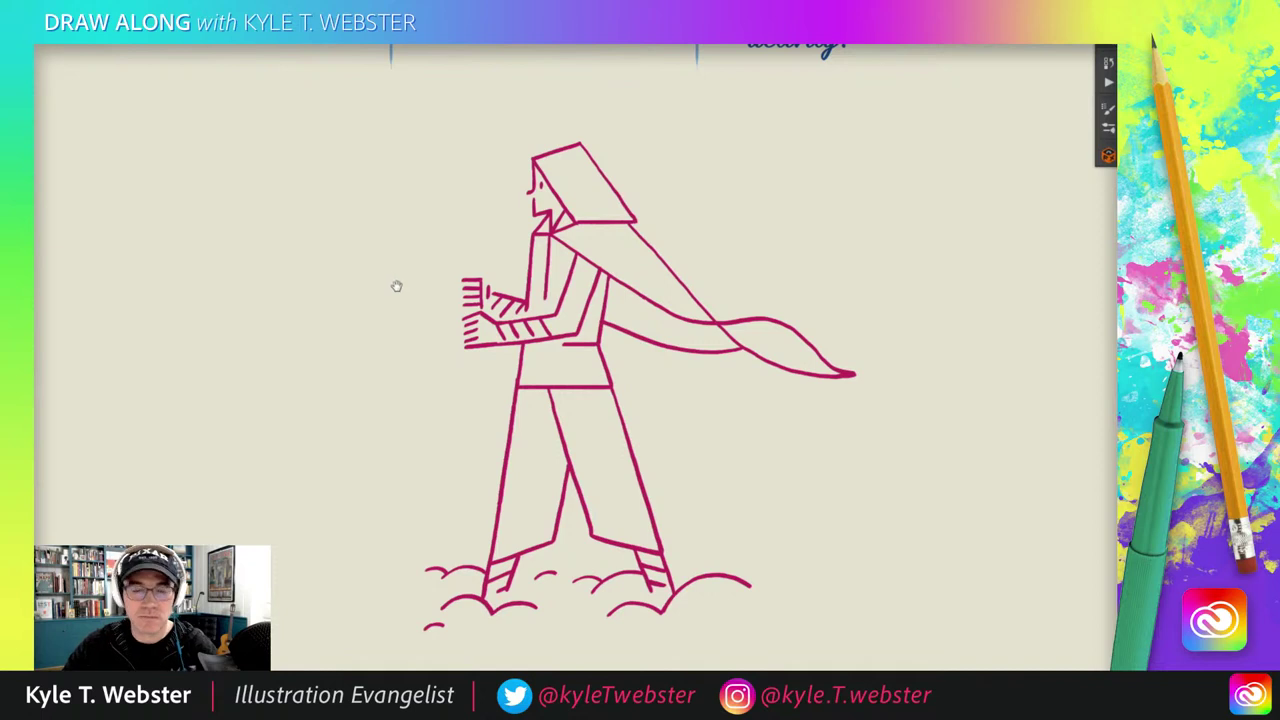
drag(397, 286, 411, 346)
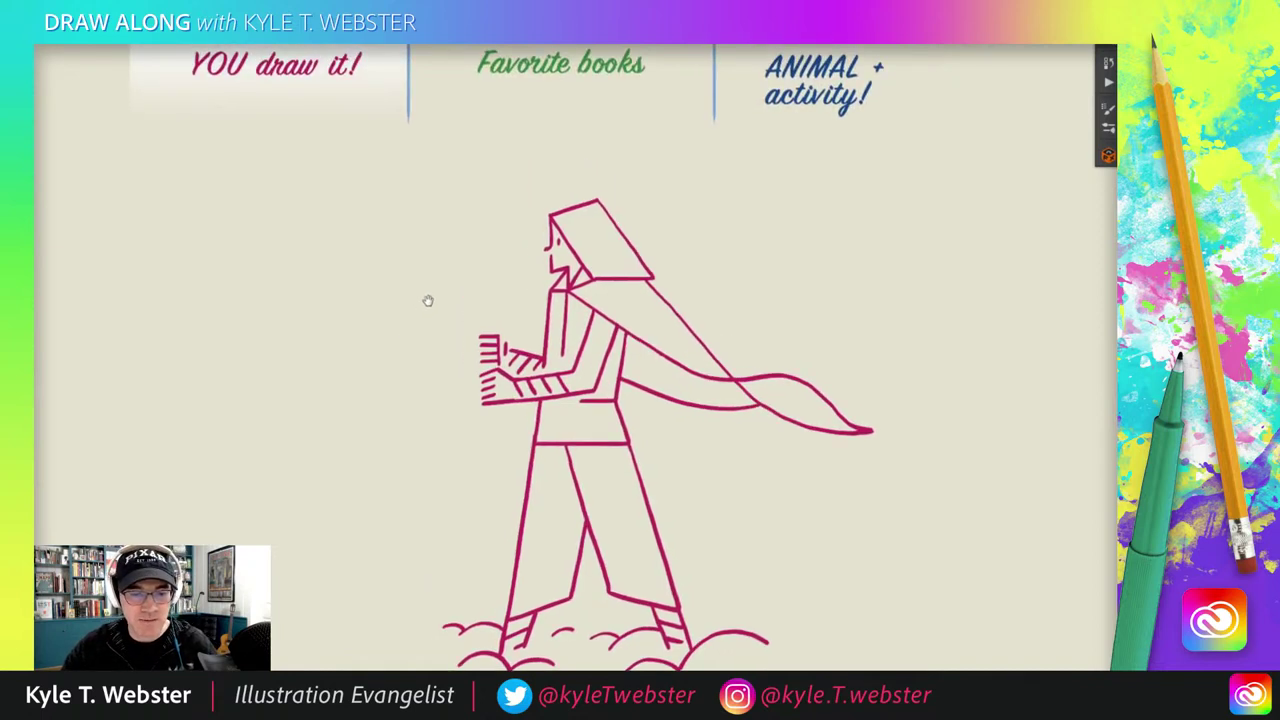
Step: Brush a straight vertical sword blade up from the fists with a glow mark at the hilt
click(475, 325)
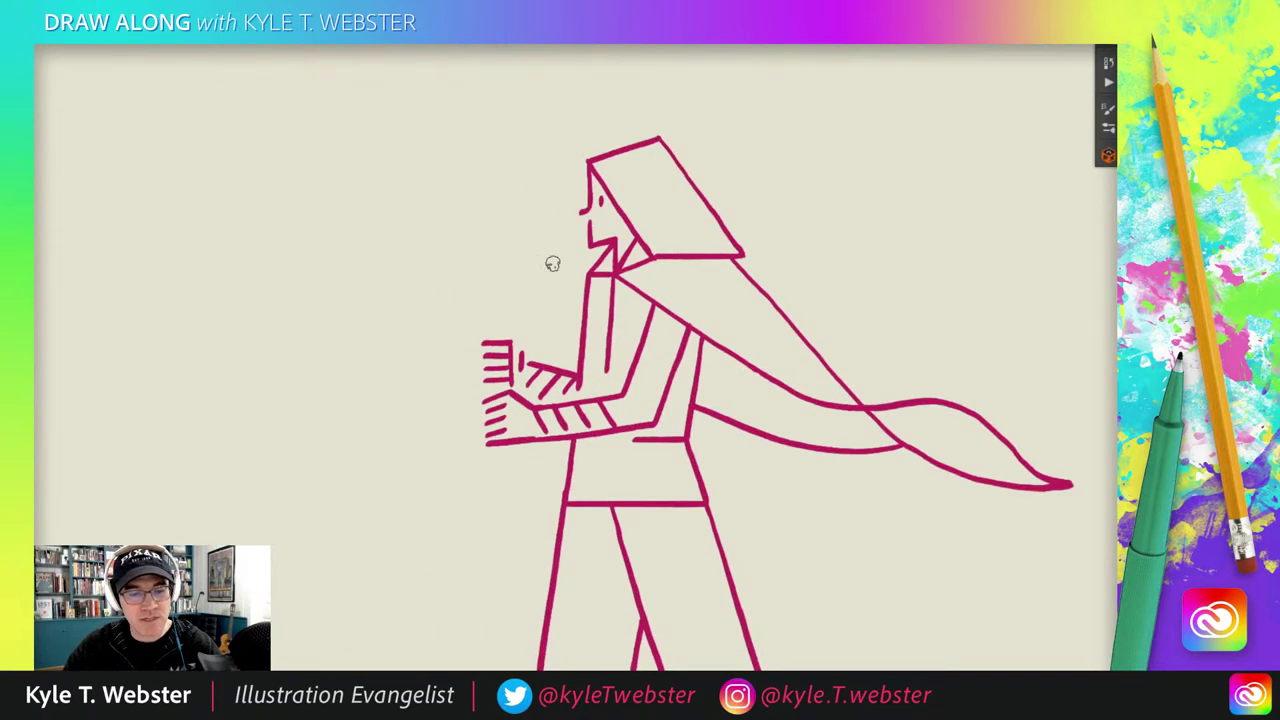
scroll(463, 331, up, 2)
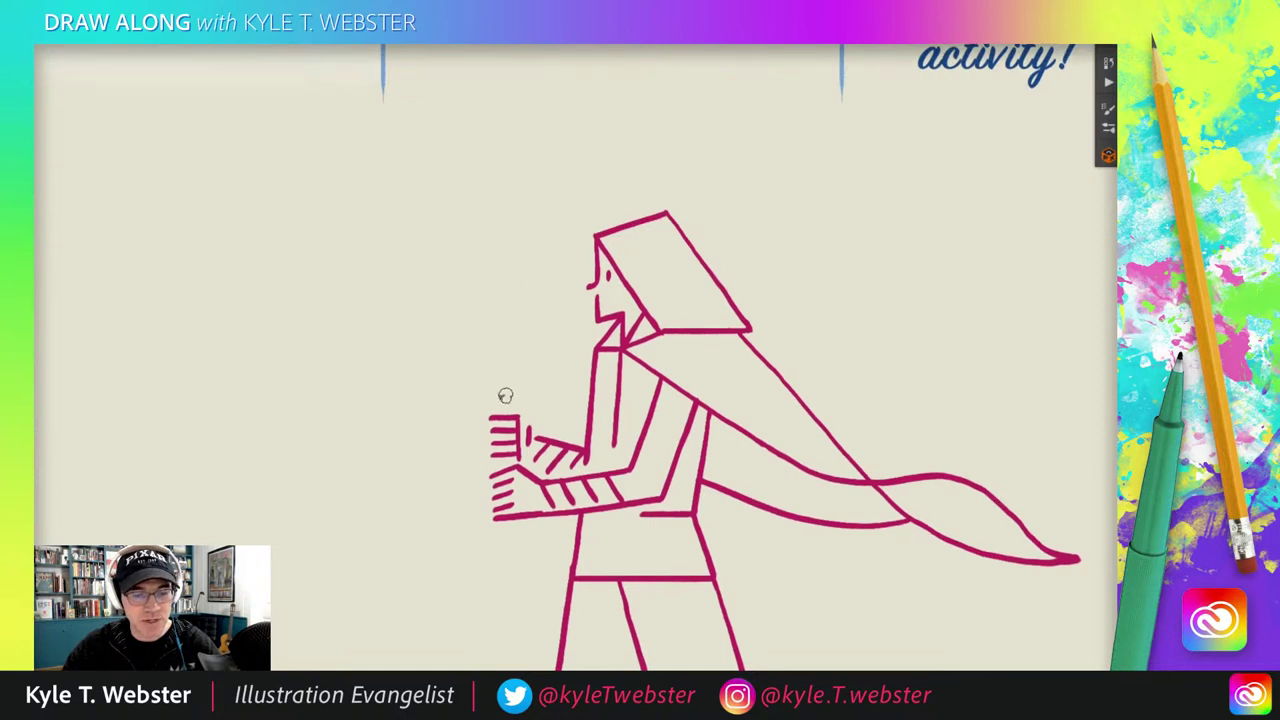
drag(506, 398, 506, 95)
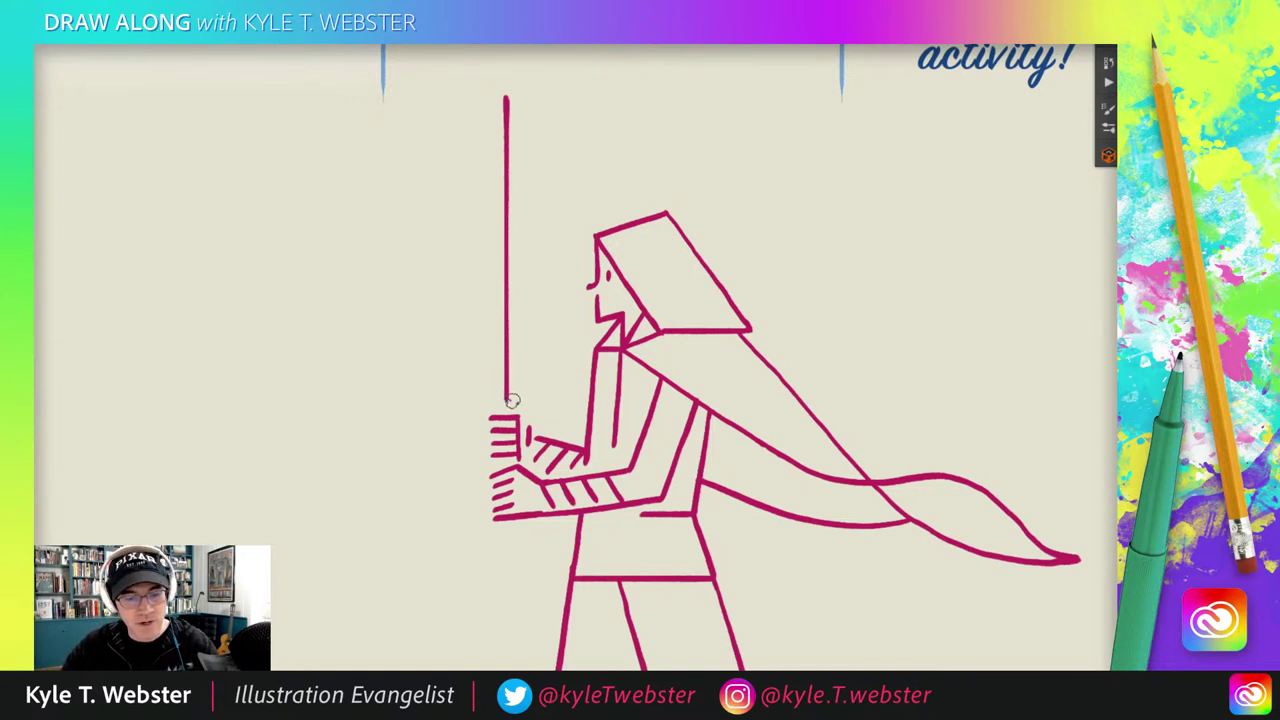
mouse_move(527, 388)
mouse_down()
mouse_move(519, 400)
mouse_move(484, 389)
mouse_up()
scroll(403, 440, down, 5)
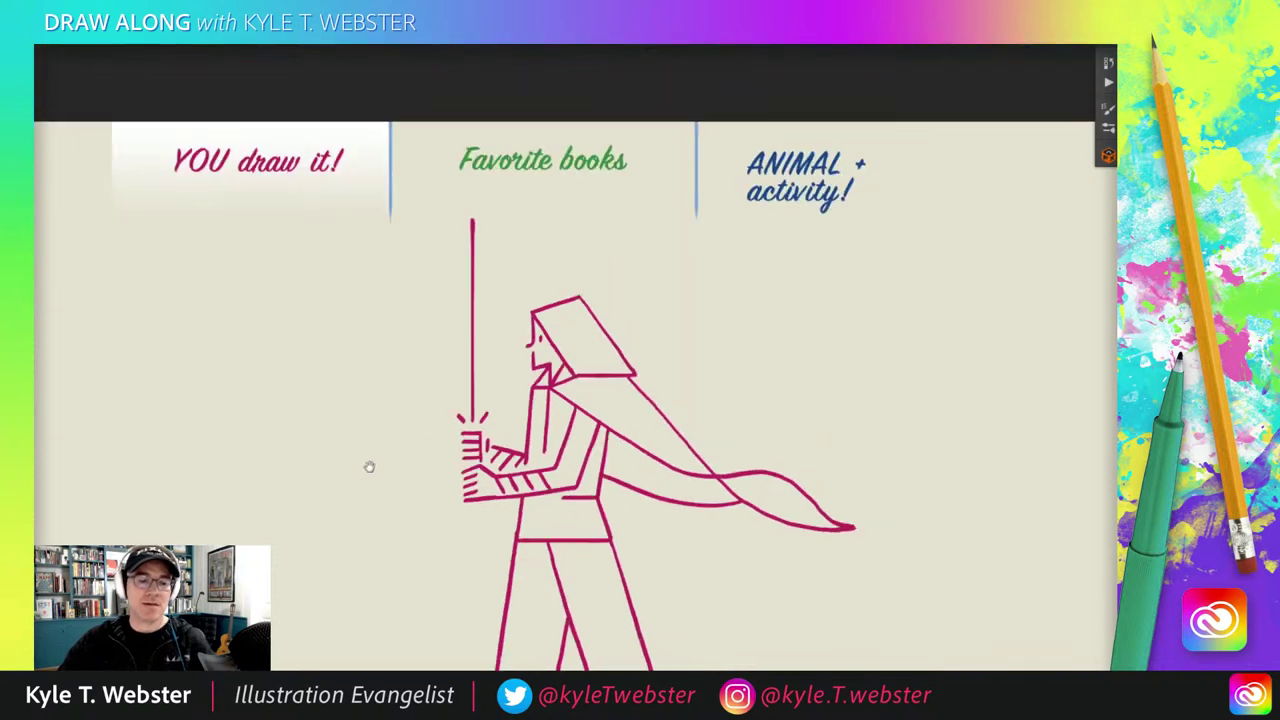
scroll(460, 283, up, 1)
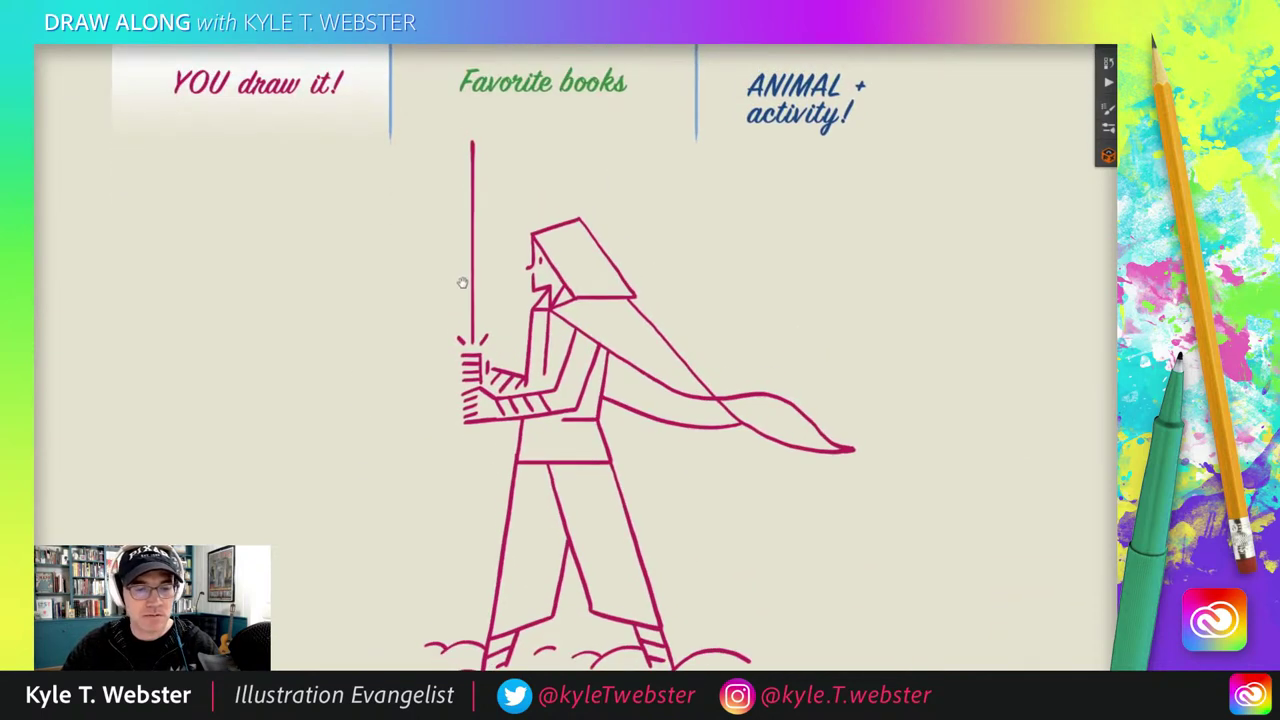
scroll(417, 403, down, 3)
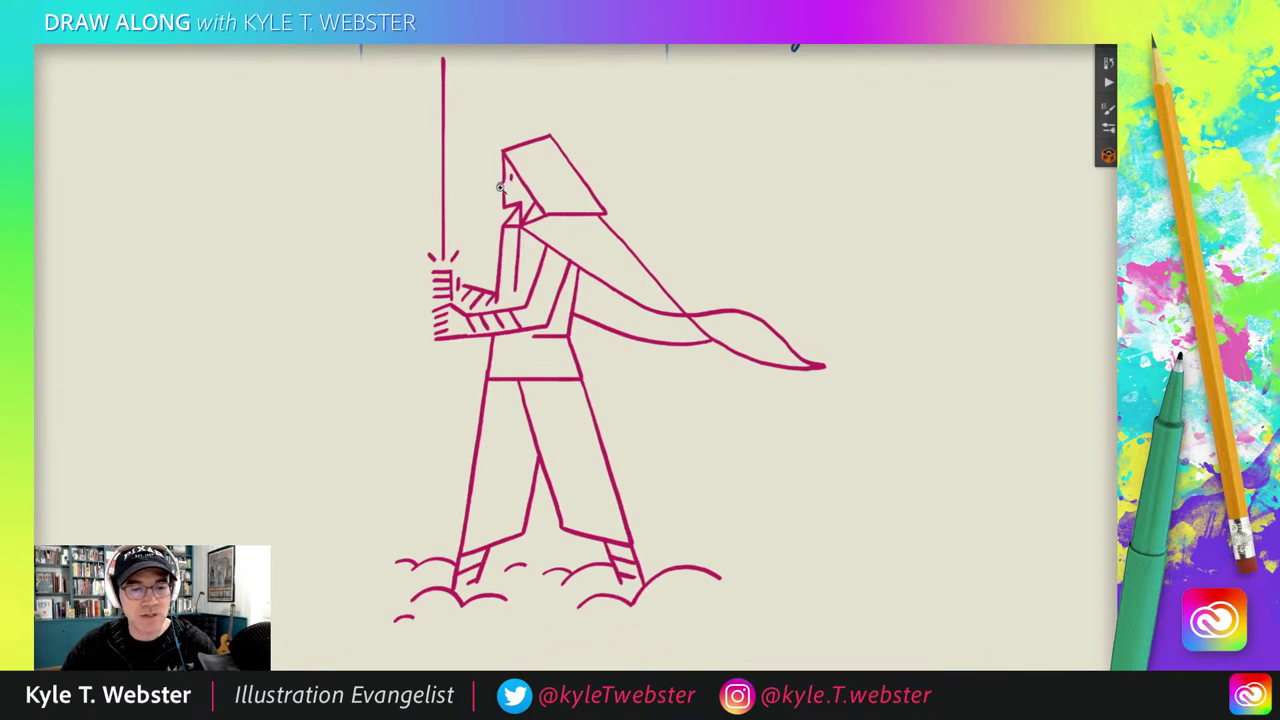
scroll(500, 187, up, 2)
Step: Draw a curly lock of hair spilling from the hood beside the face, redoing the first attempt
mouse_move(506, 126)
mouse_down()
mouse_move(474, 181)
mouse_move(476, 217)
mouse_up()
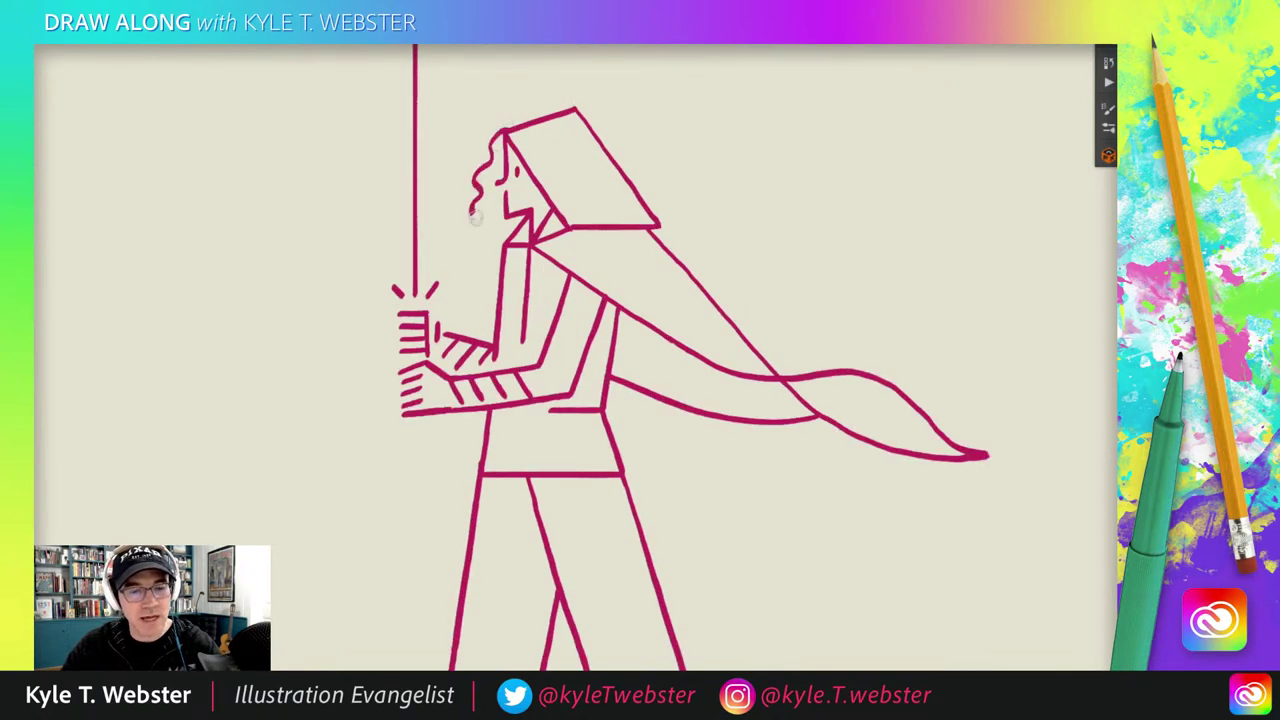
scroll(470, 228, up, 2)
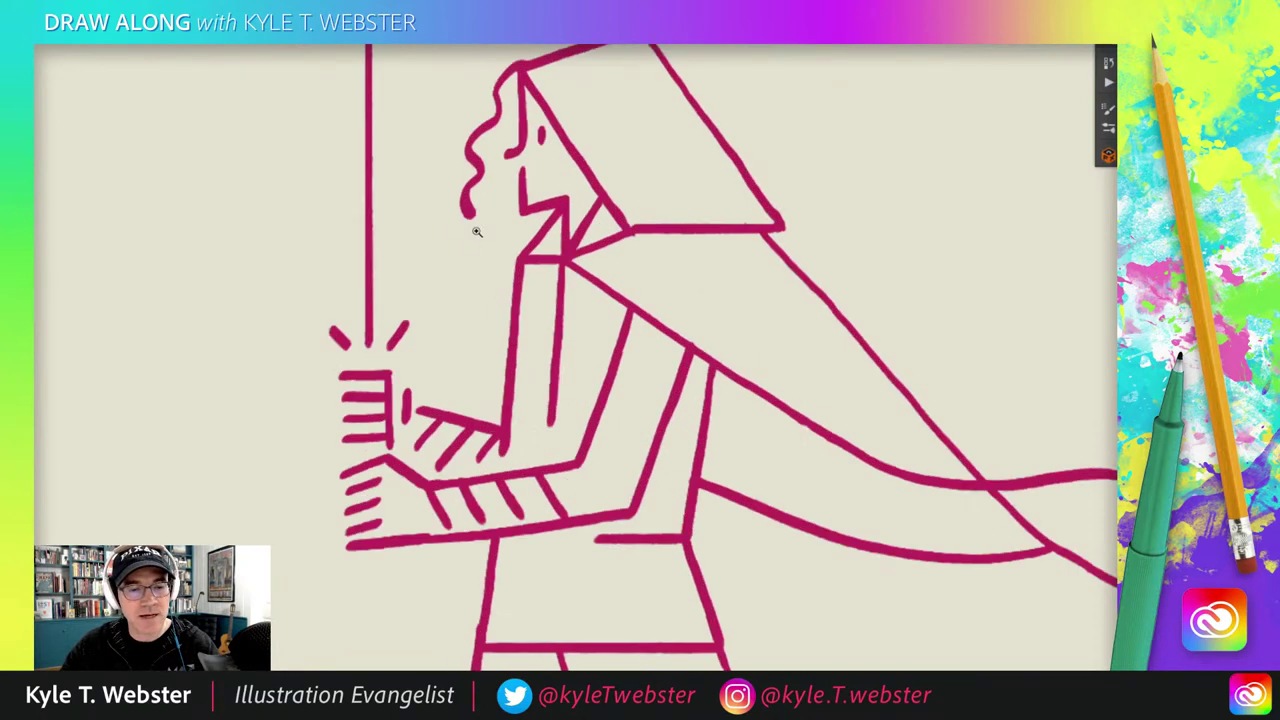
scroll(477, 231, up, 1)
key(ctrl+z)
mouse_move(523, 86)
mouse_down()
mouse_move(506, 100)
mouse_move(460, 246)
mouse_up()
scroll(400, 335, down, 3)
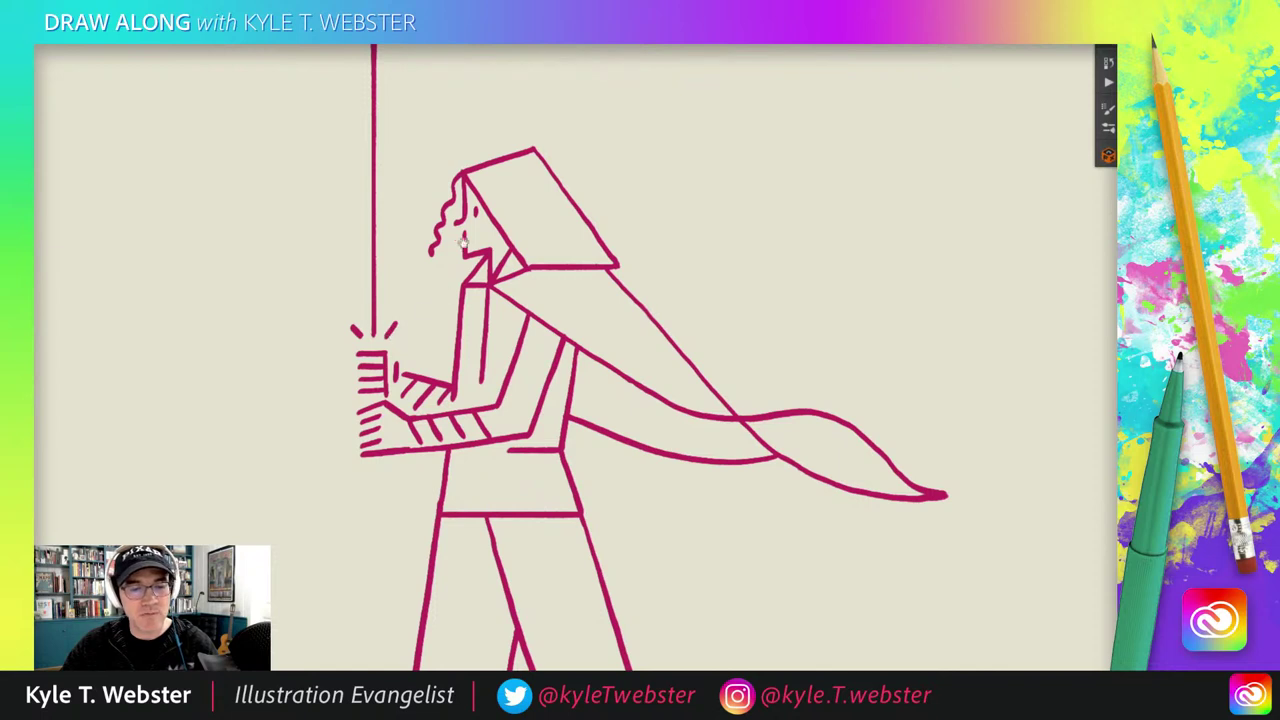
mouse_move(359, 294)
mouse_down()
mouse_move(420, 243)
mouse_move(420, 368)
mouse_up()
scroll(434, 420, down, 4)
scroll(440, 380, up, 3)
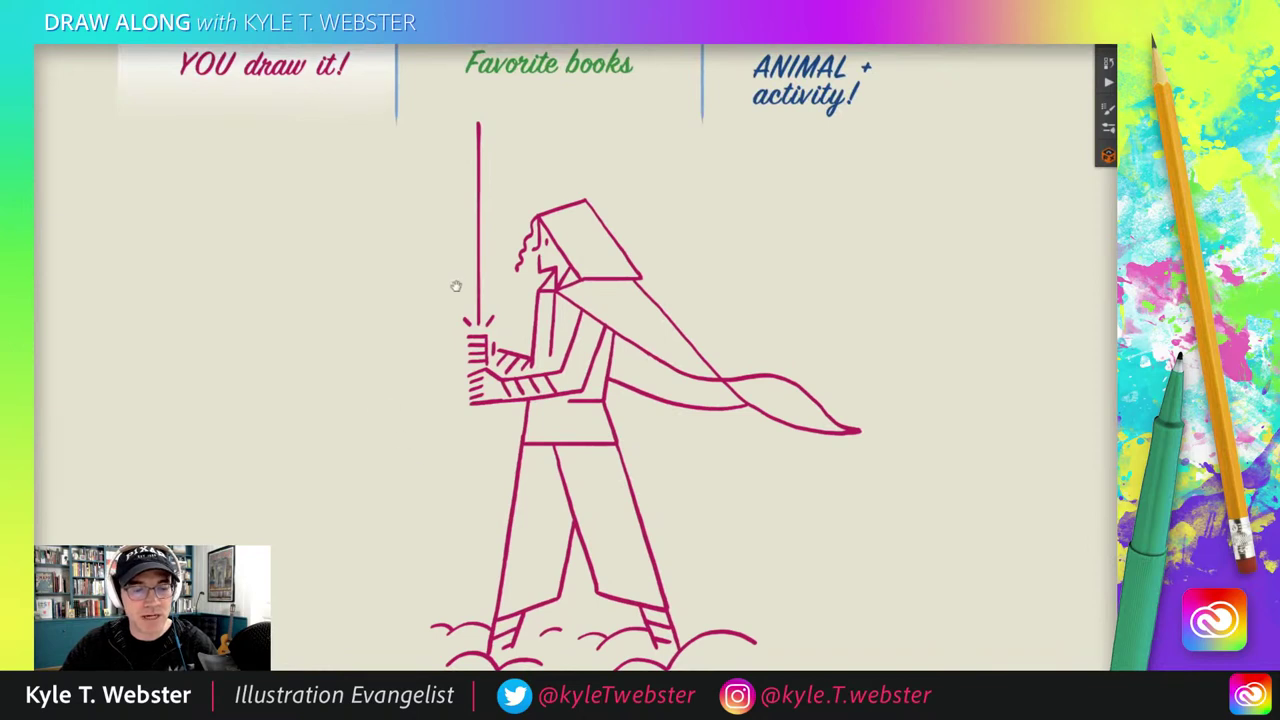
scroll(462, 300, up, 3)
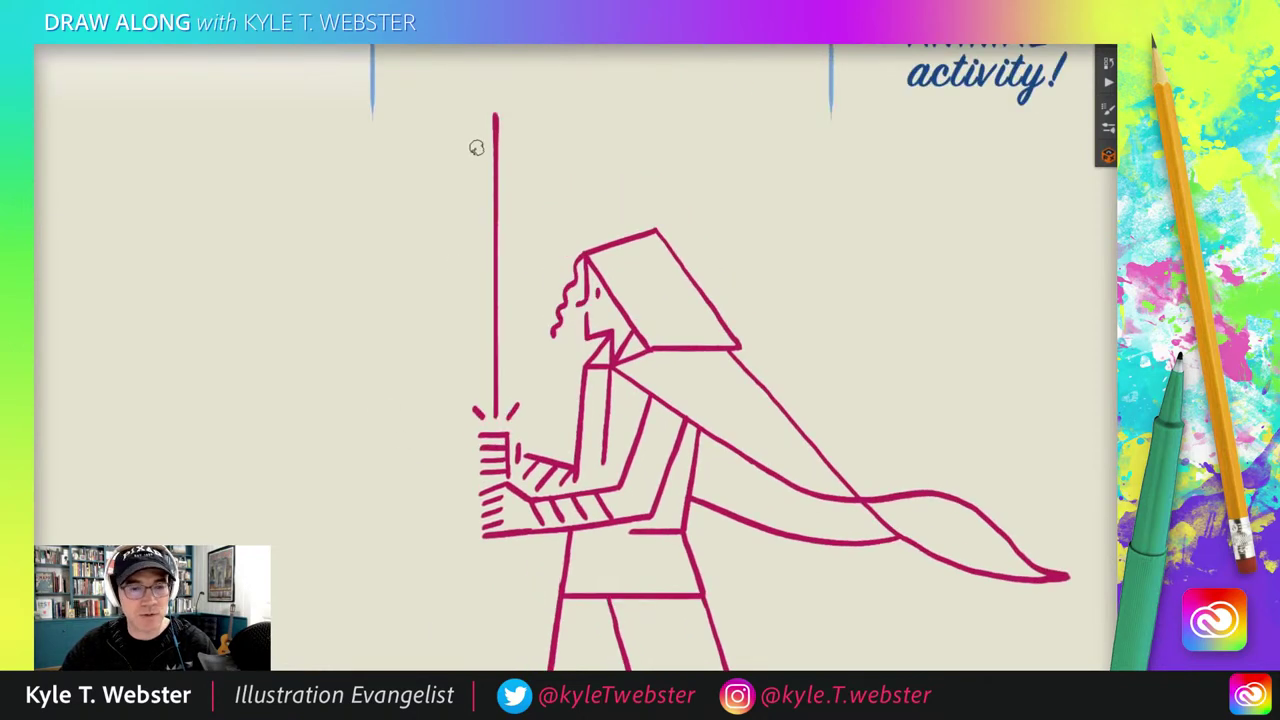
Step: Brush wavy vertical glow lines along both sides of the sword blade
drag(477, 118, 475, 385)
drag(511, 120, 511, 368)
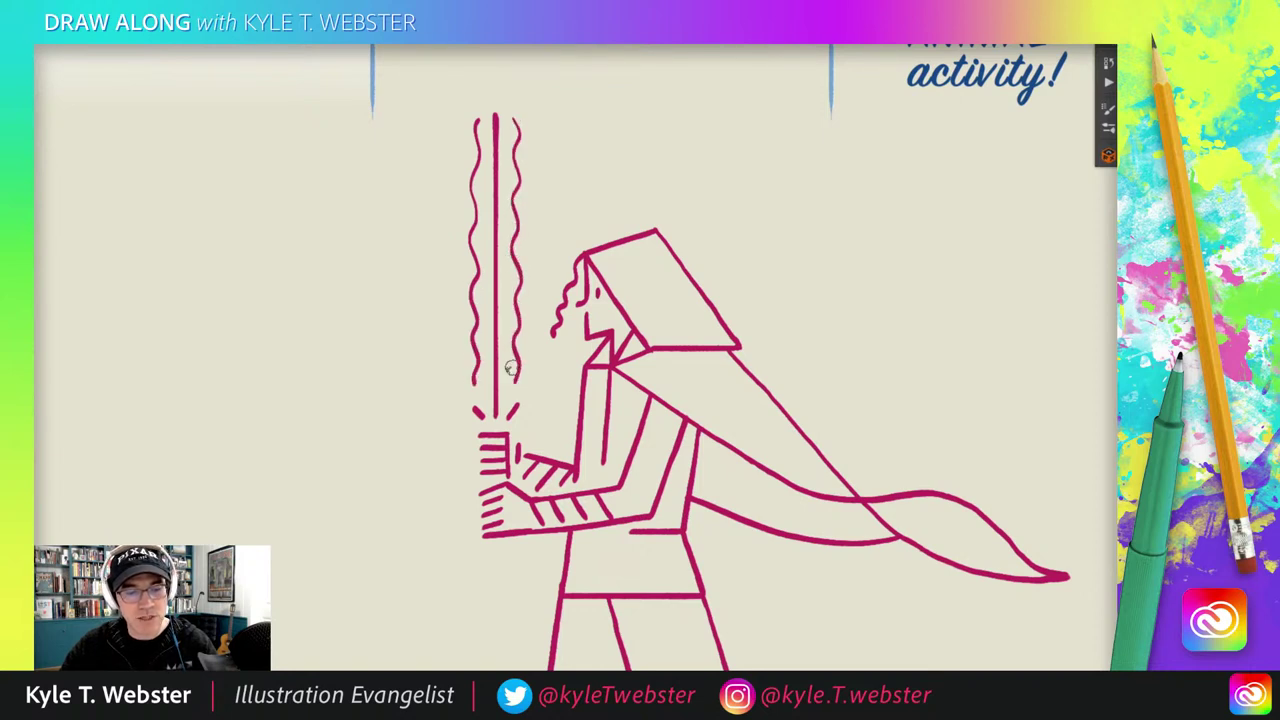
scroll(423, 437, down, 5)
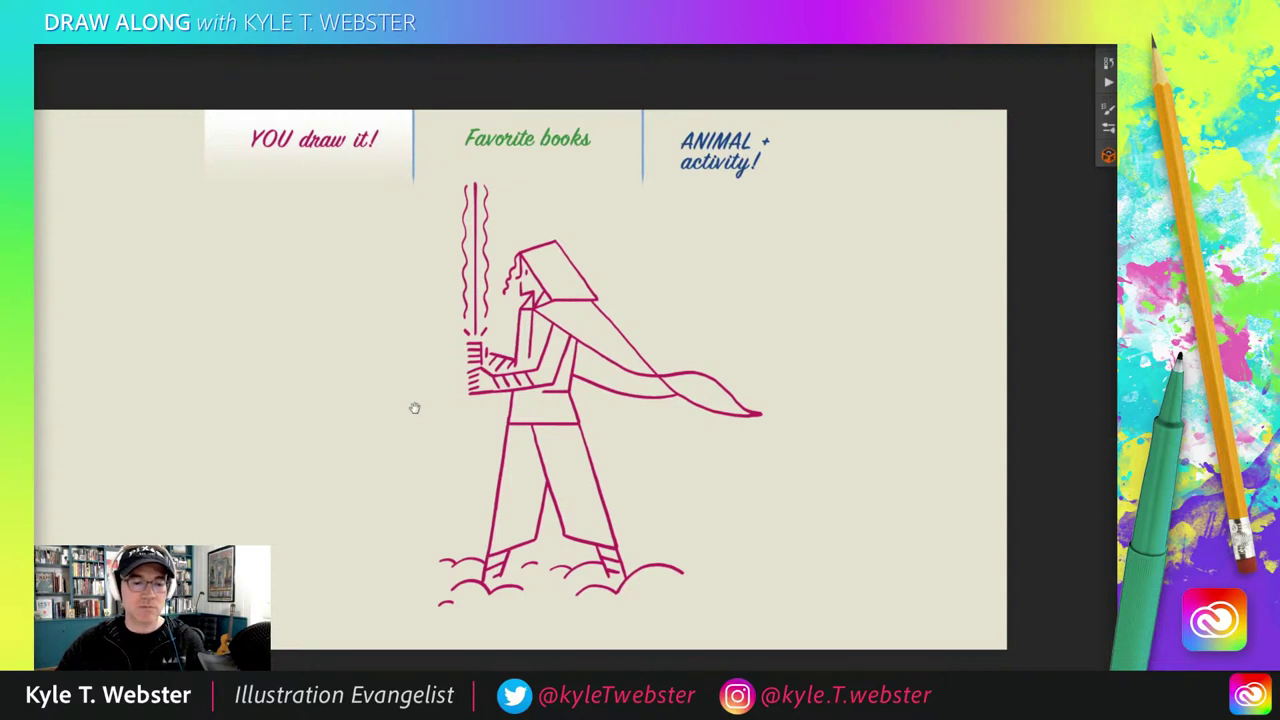
Step: Zoom to the head and draw a curved closed-eye stroke inside the hood
drag(366, 346, 326, 317)
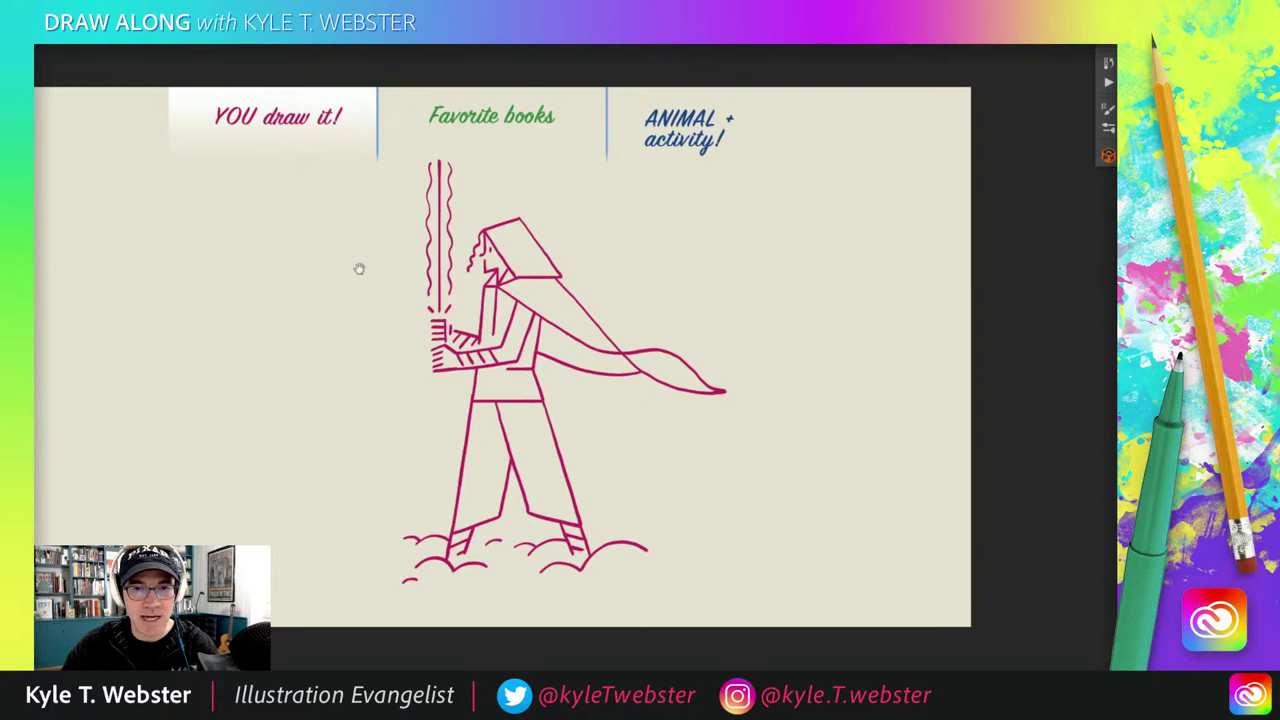
scroll(514, 240, up, 2)
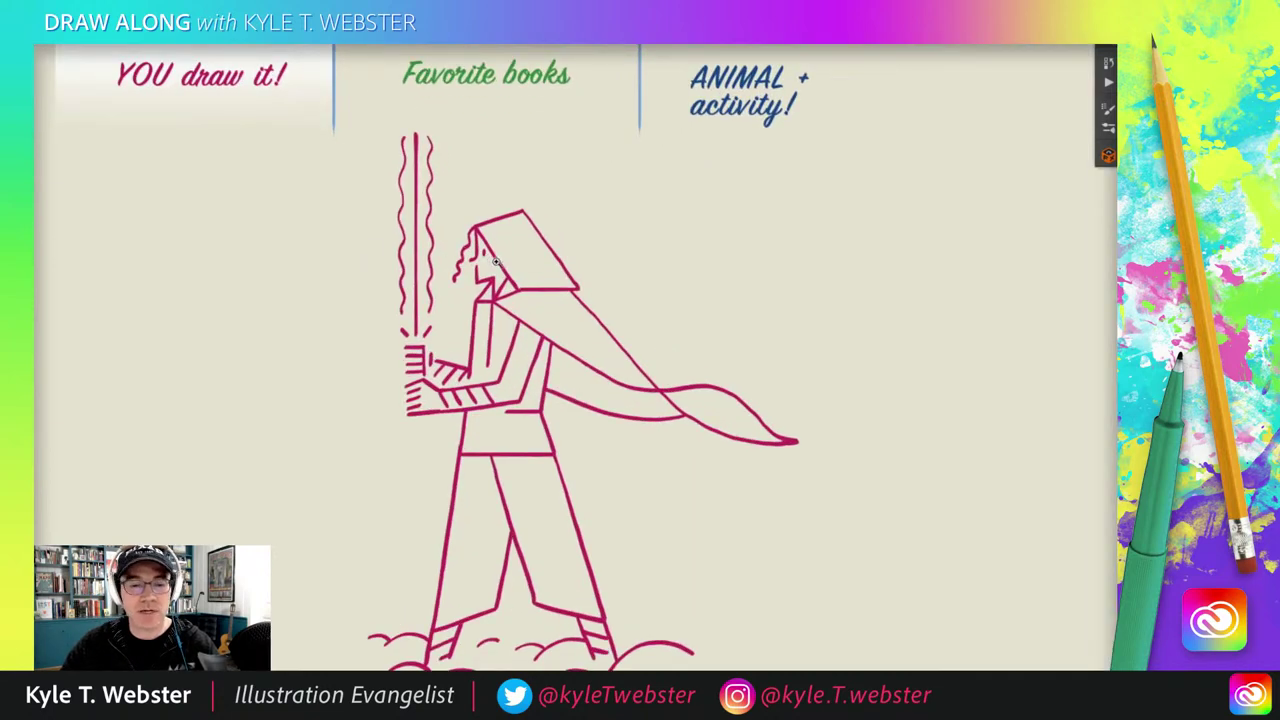
scroll(495, 261, up, 2)
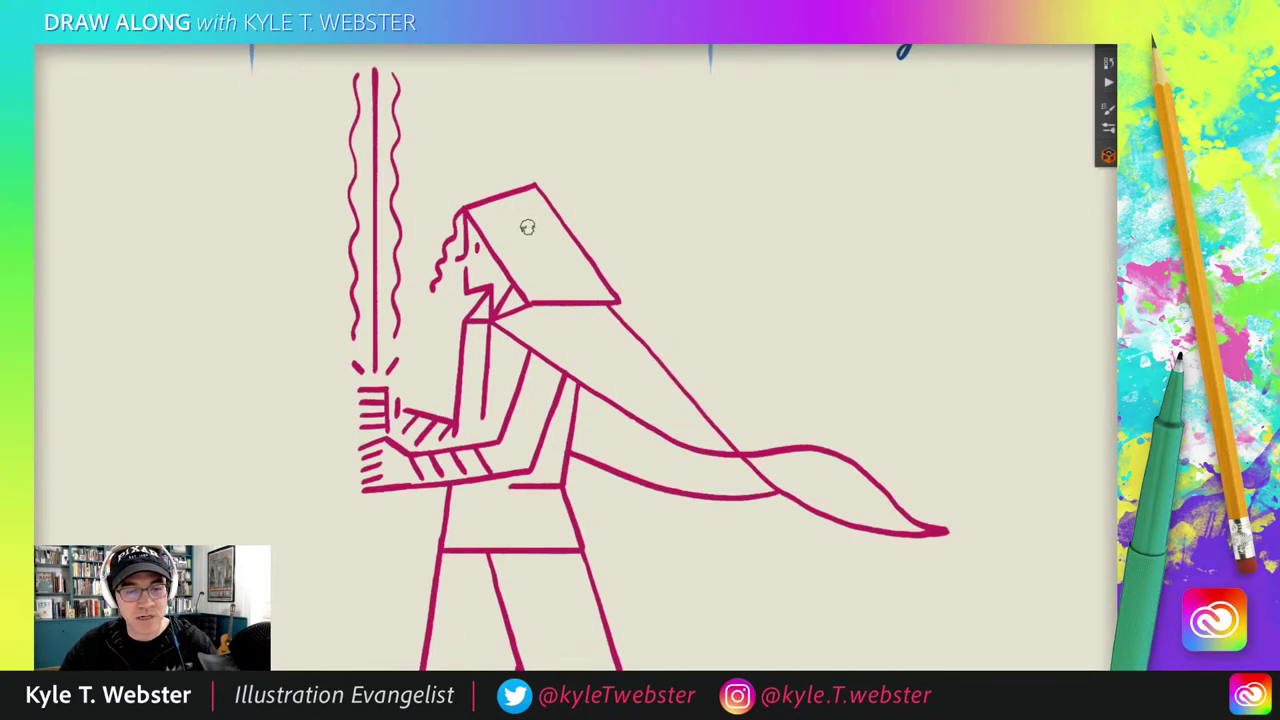
drag(524, 222, 574, 239)
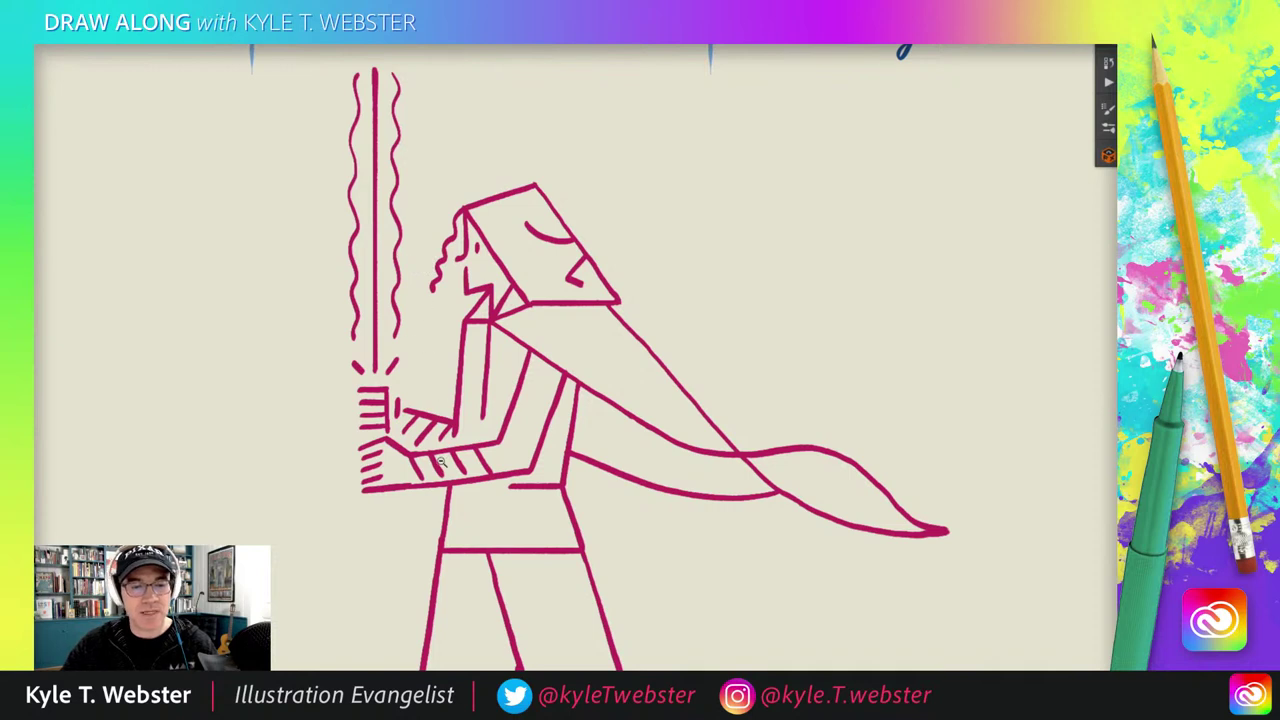
scroll(445, 456, down, 3)
scroll(409, 449, down, 3)
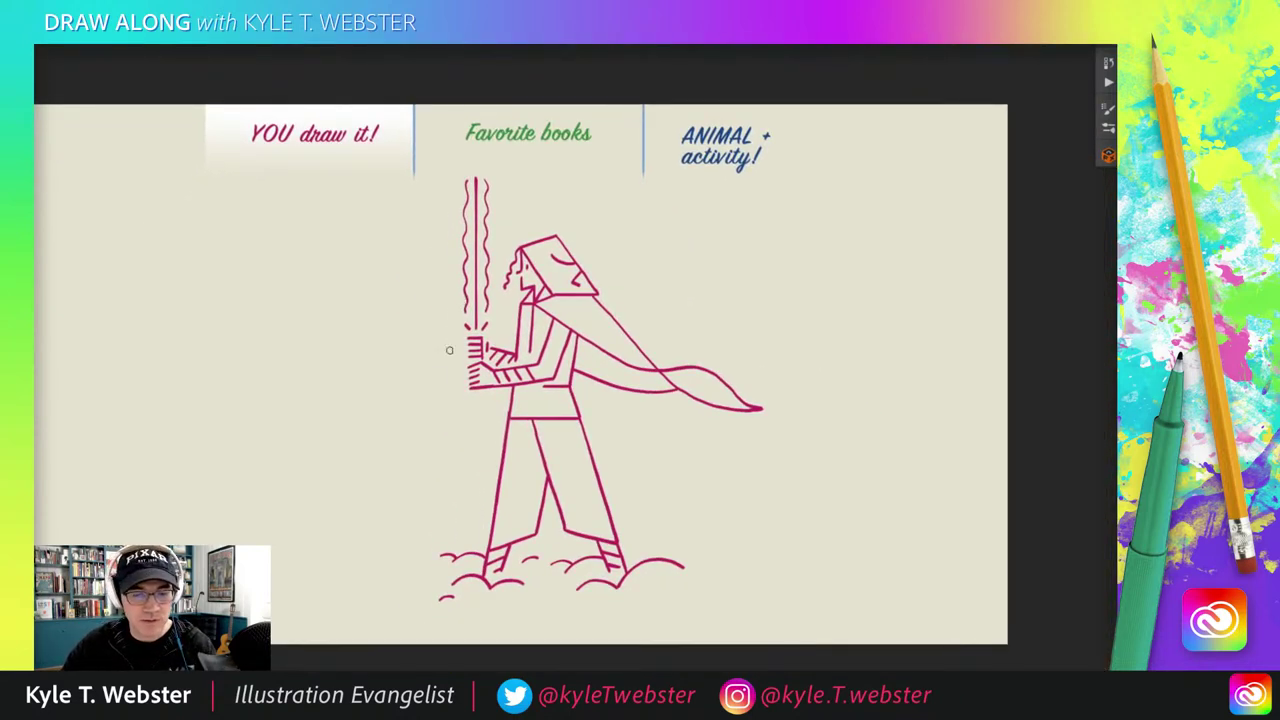
Step: Add curved fold creases across both of the robe's legs
scroll(431, 360, down, 1)
scroll(506, 453, up, 2)
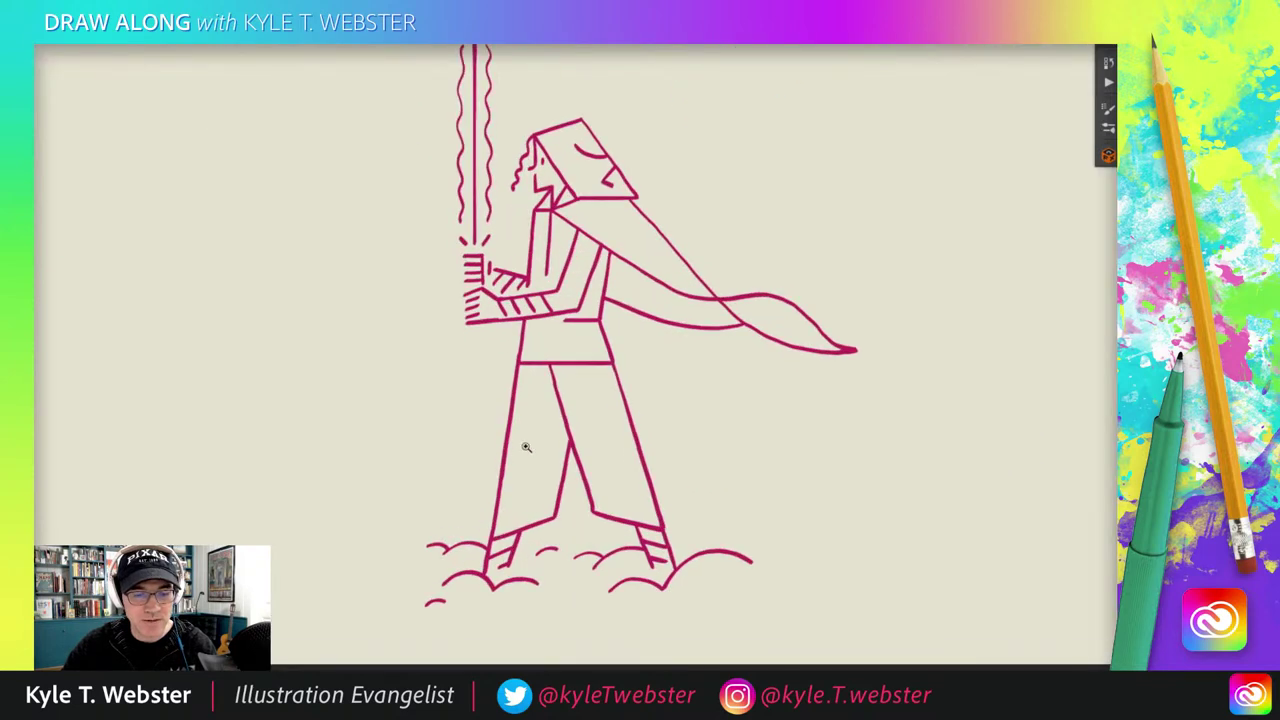
drag(563, 425, 507, 483)
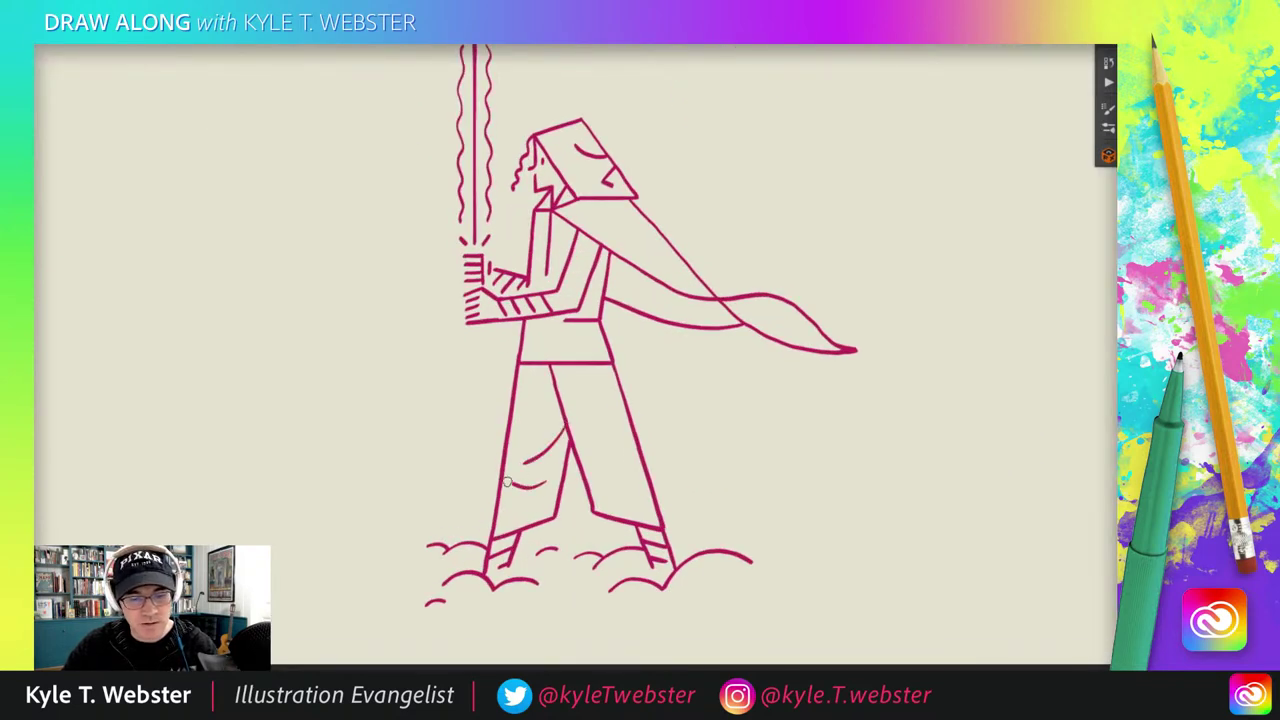
drag(583, 428, 631, 444)
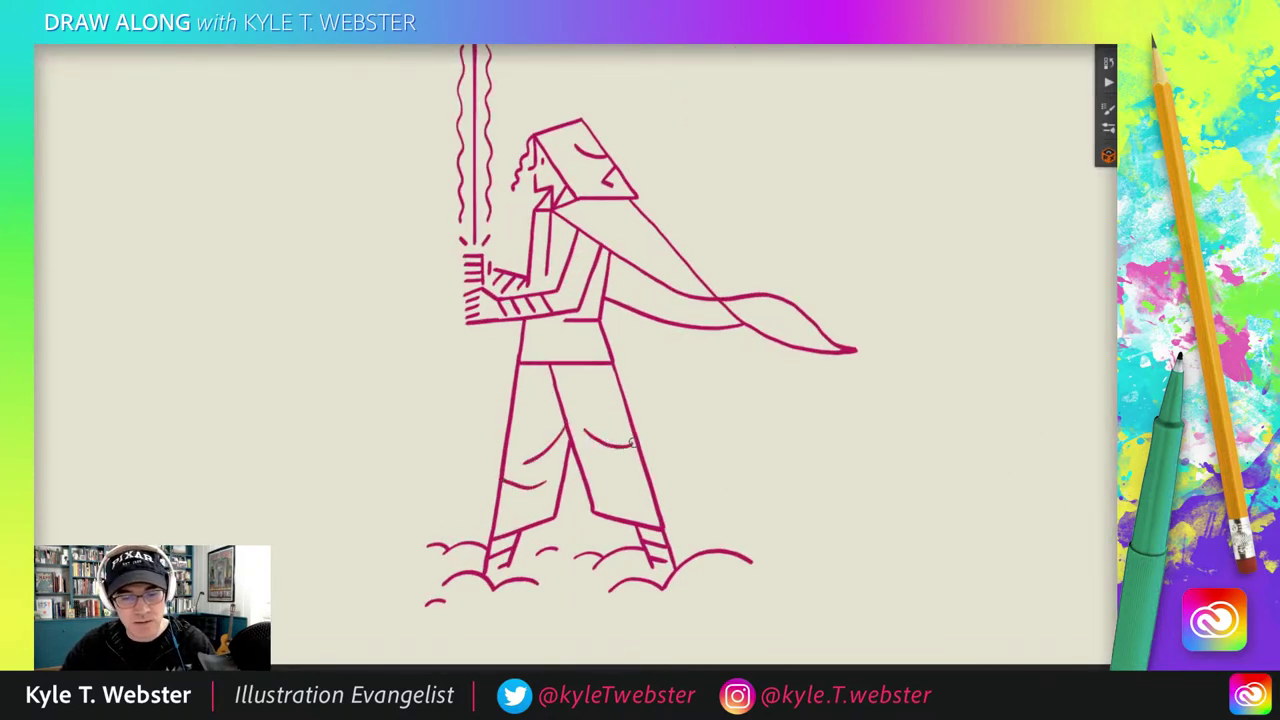
drag(625, 490, 646, 474)
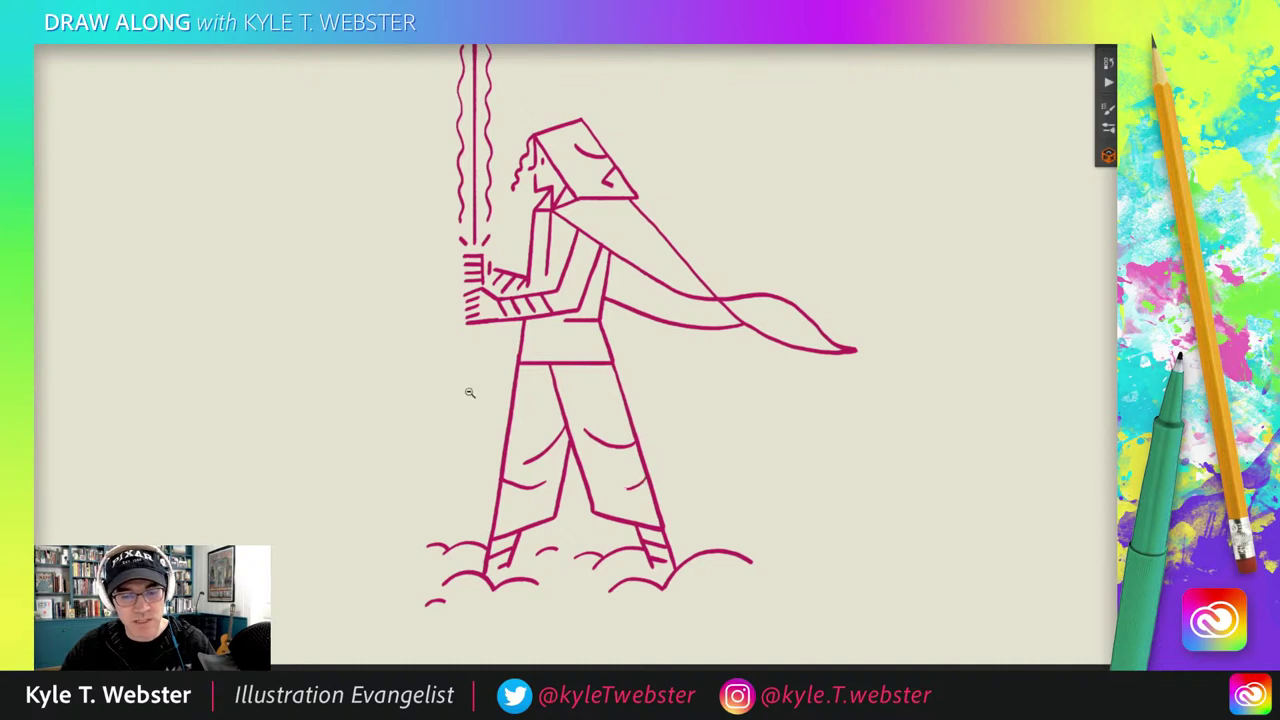
Step: Zoom out and move the figure layer to the right side of the page
drag(470, 393, 525, 370)
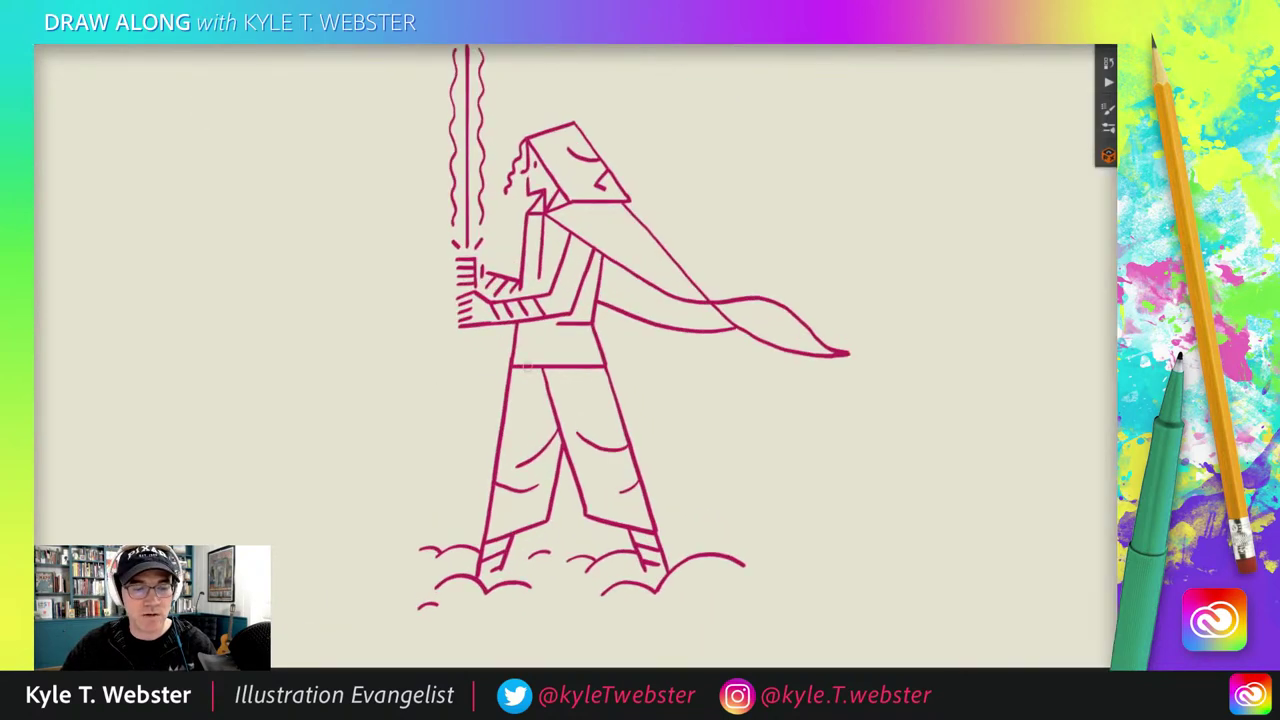
mouse_move(432, 390)
mouse_down()
mouse_move(389, 383)
mouse_move(429, 397)
mouse_move(450, 379)
mouse_up()
drag(520, 361, 768, 369)
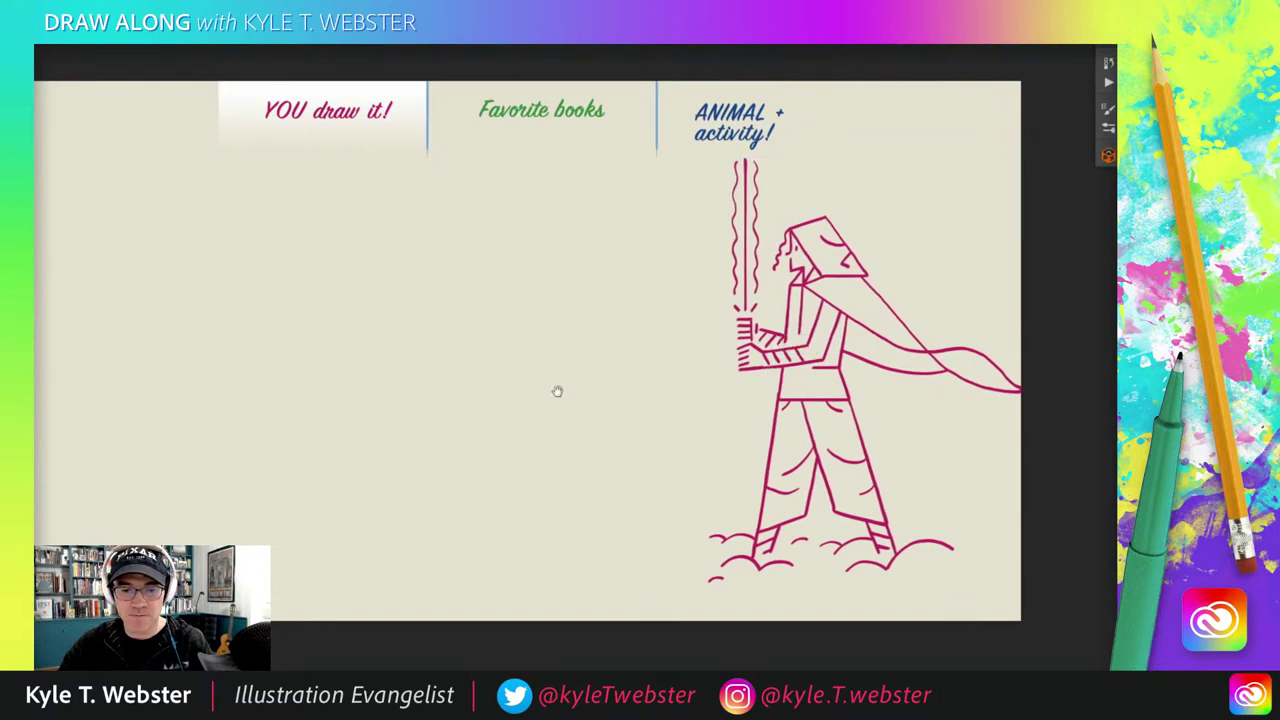
Step: Scroll to view the 'At the Same Moment, Around the World' book cover beside the figure
scroll(557, 391, left, 3)
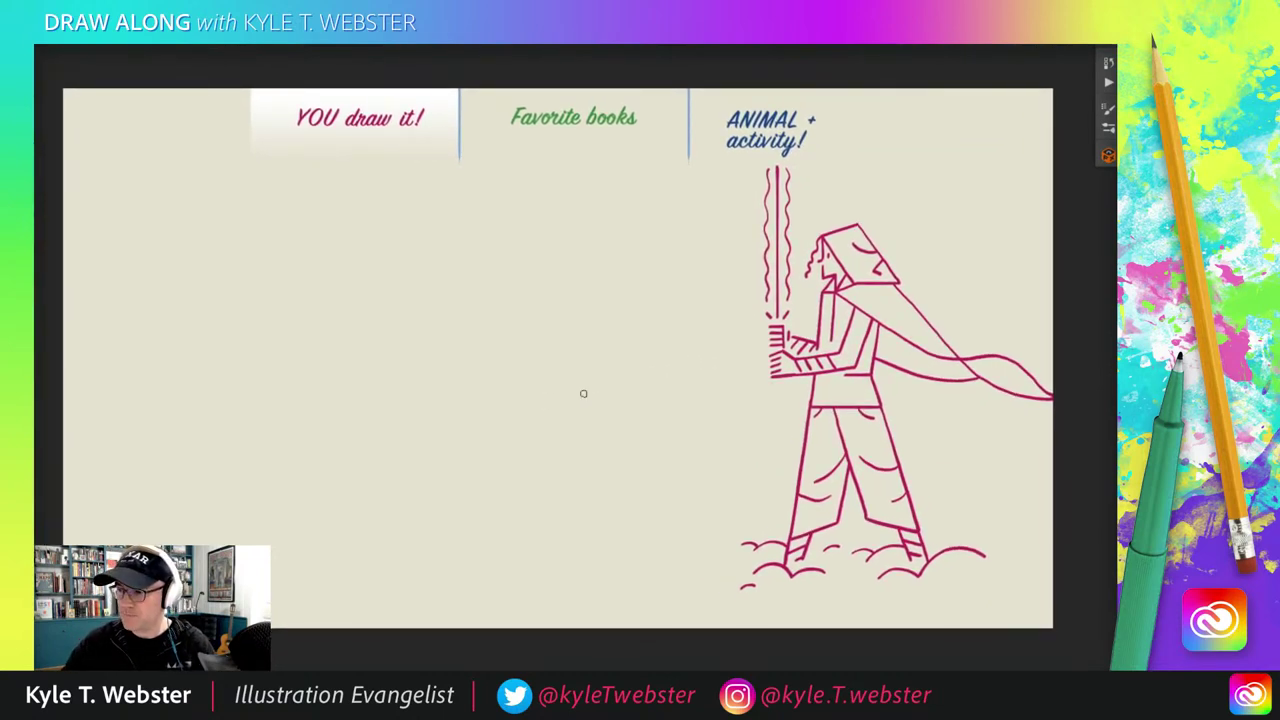
scroll(450, 368, up, 1)
scroll(450, 368, right, 1)
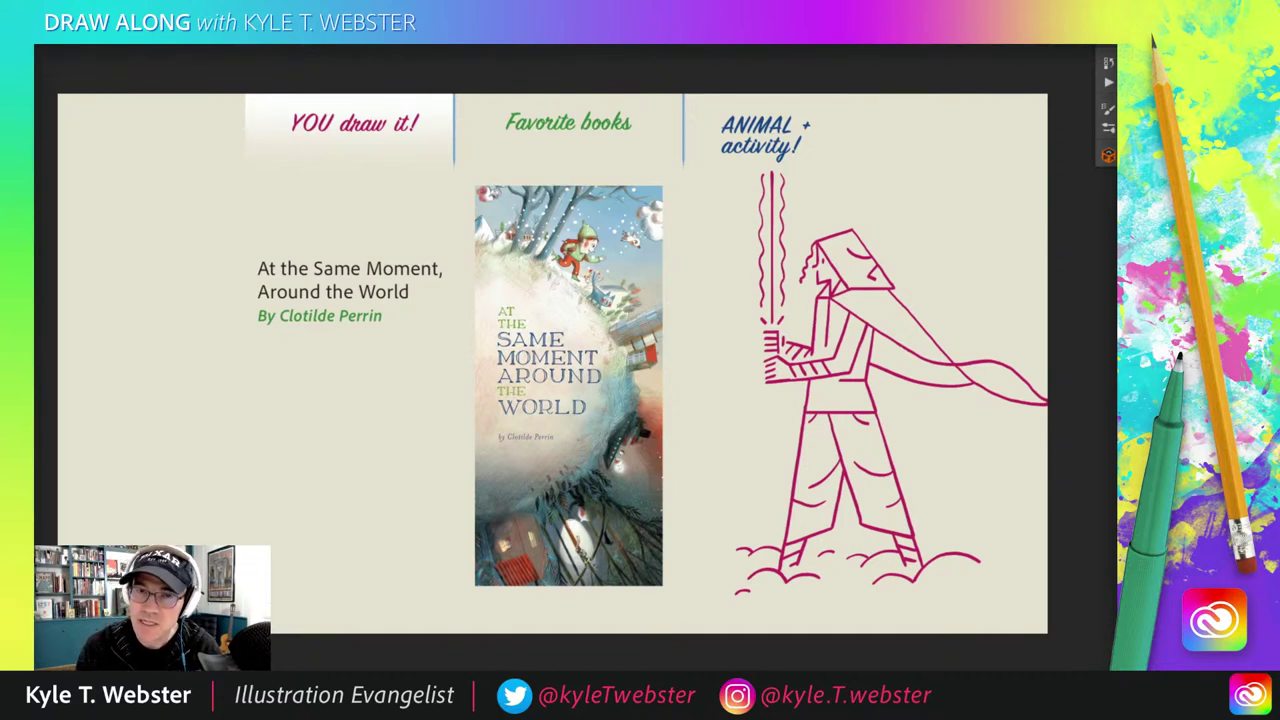
Step: Advance to the blank ANIMAL + activity! section, hiding the figure and book
key(Right)
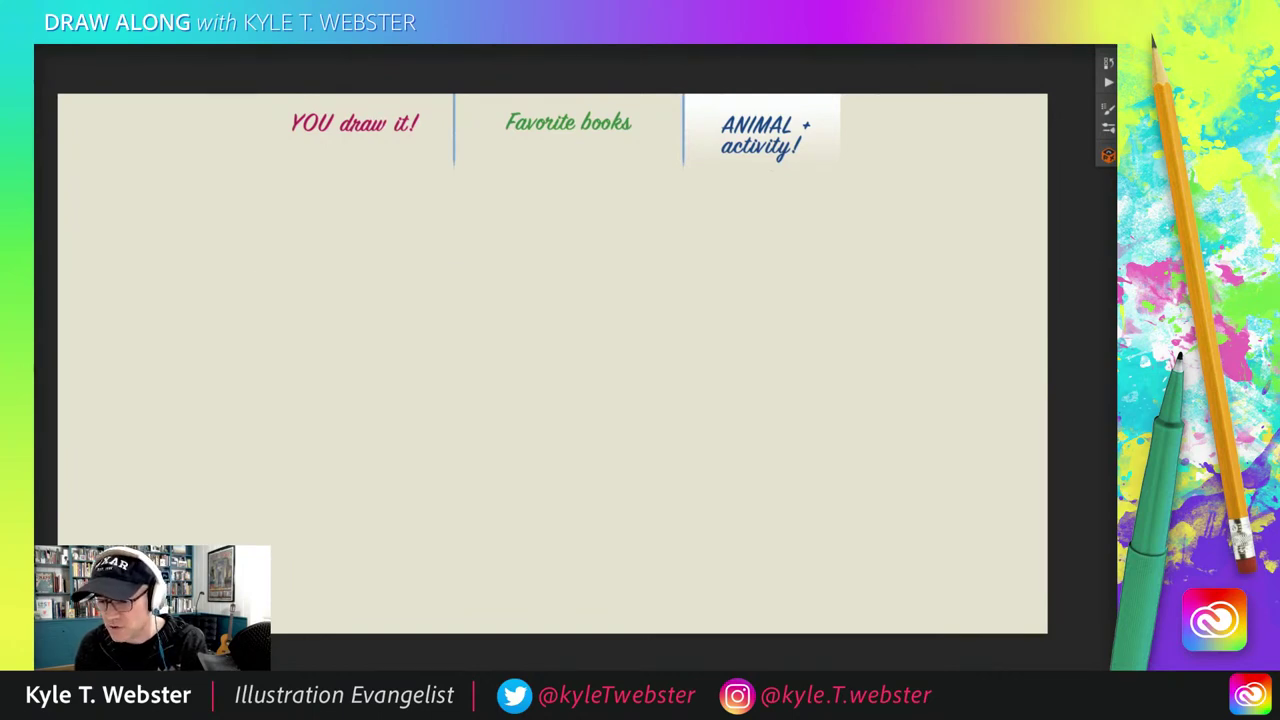
scroll(735, 146, up, 3)
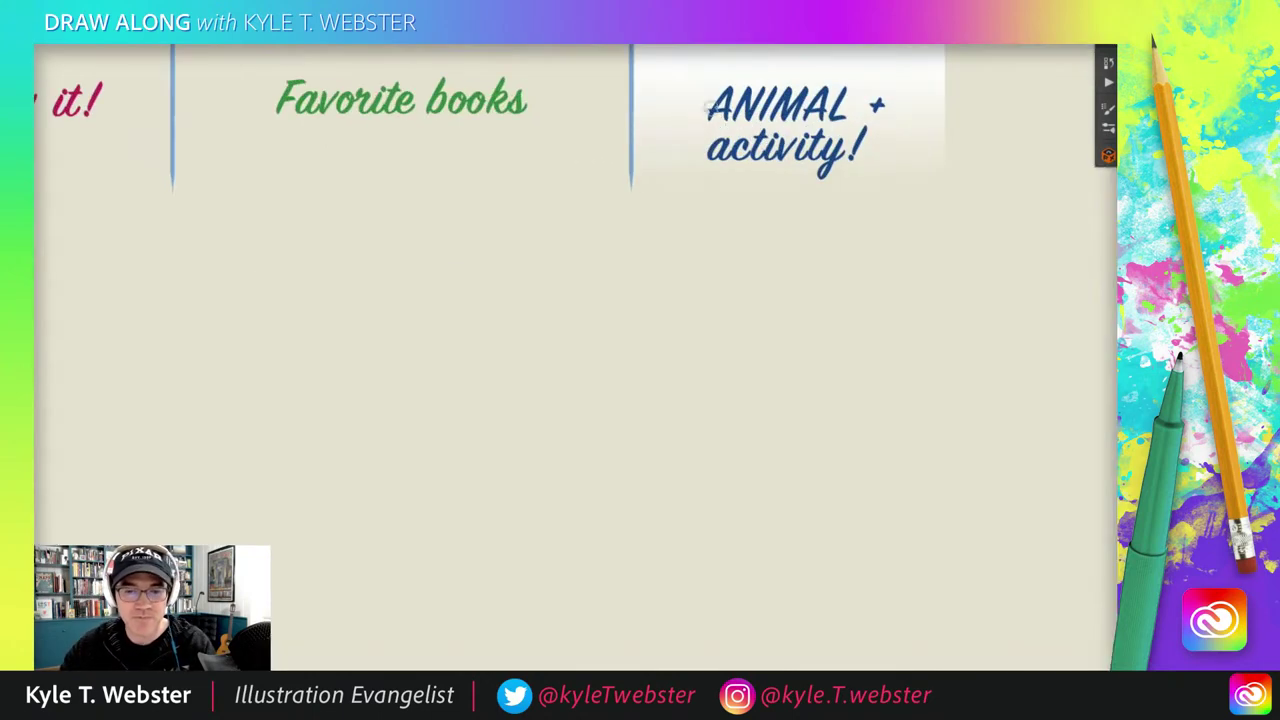
key(ctrl+0)
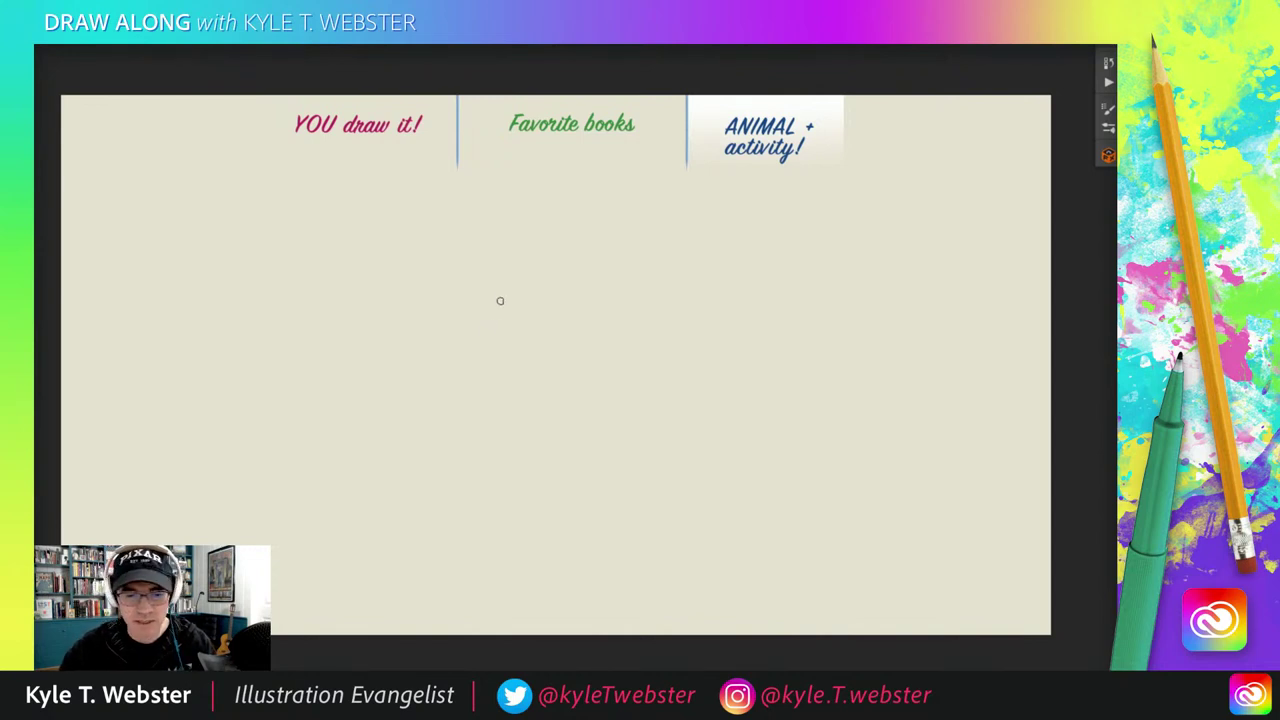
Step: Sketch in light blue a round head, top-right ear and oval eye beside the snorkel
mouse_move(459, 438)
mouse_down()
mouse_move(480, 420)
mouse_move(461, 304)
mouse_move(484, 432)
mouse_move(443, 446)
mouse_move(462, 434)
mouse_up()
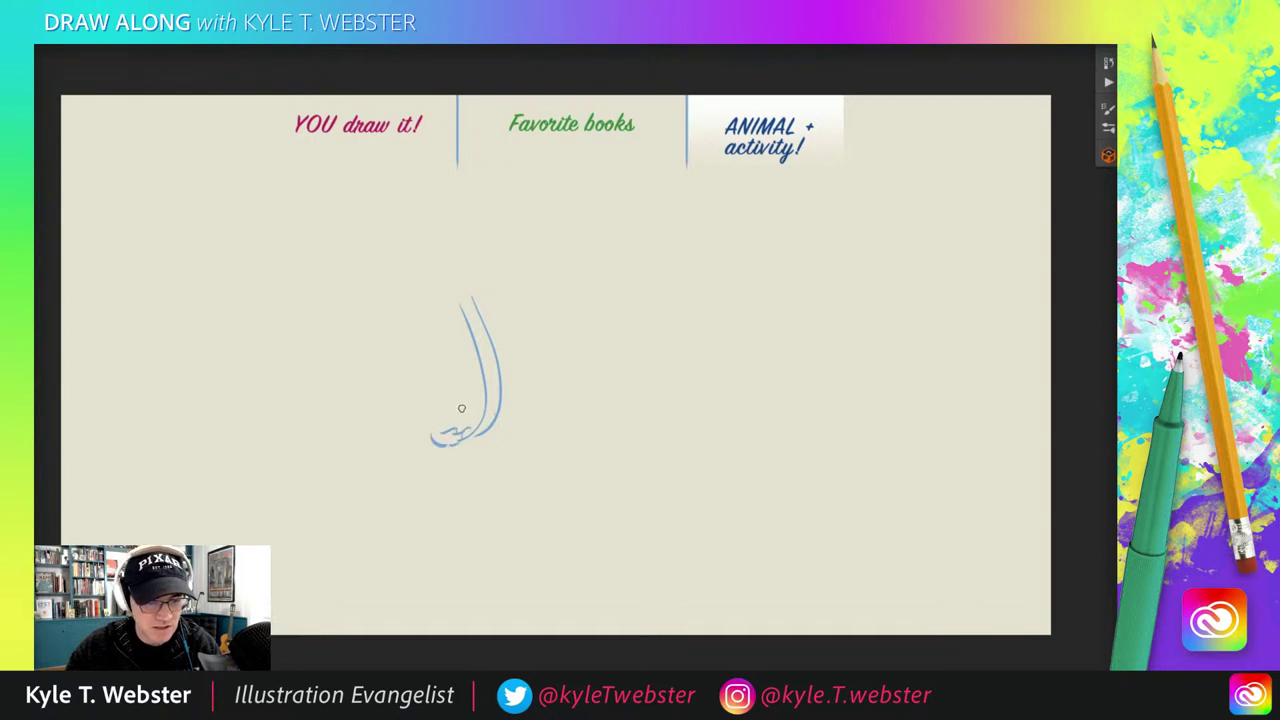
drag(460, 289, 463, 313)
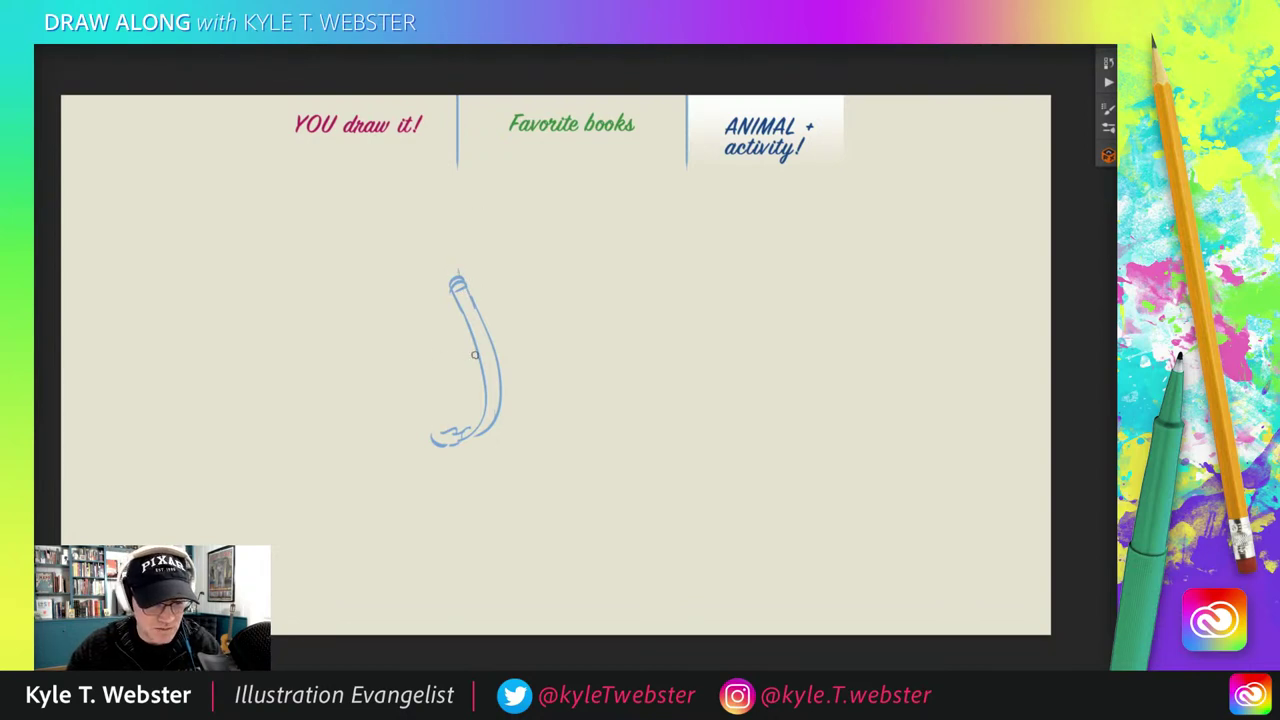
mouse_move(499, 348)
mouse_down()
mouse_move(439, 354)
mouse_move(425, 387)
mouse_move(449, 349)
mouse_move(423, 370)
mouse_move(406, 422)
mouse_up()
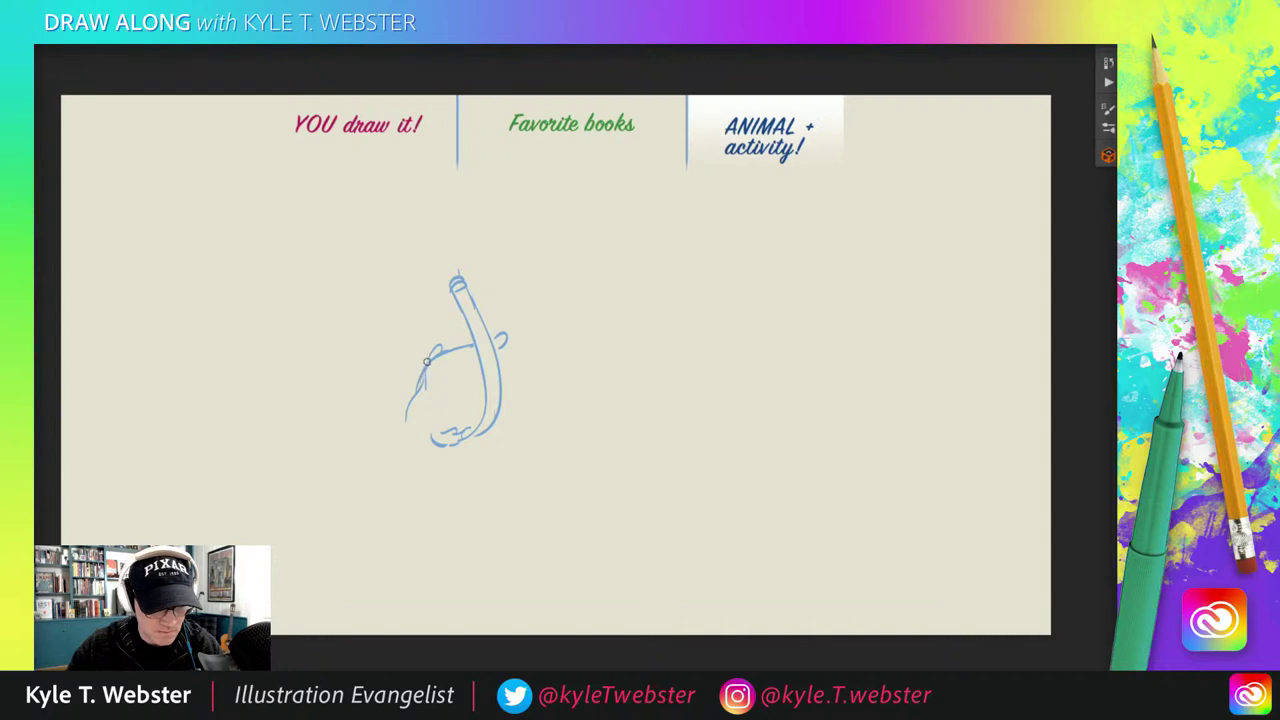
mouse_move(434, 351)
mouse_down()
mouse_move(411, 425)
mouse_move(438, 441)
mouse_up()
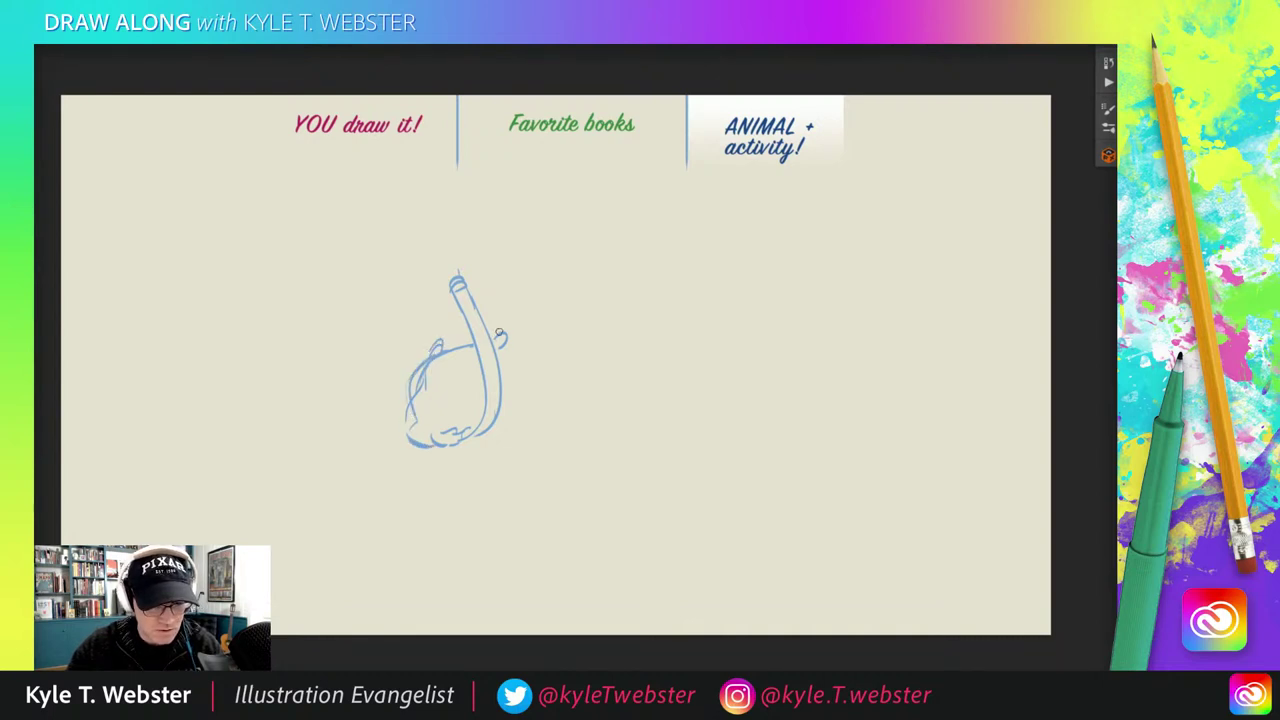
drag(499, 332, 506, 352)
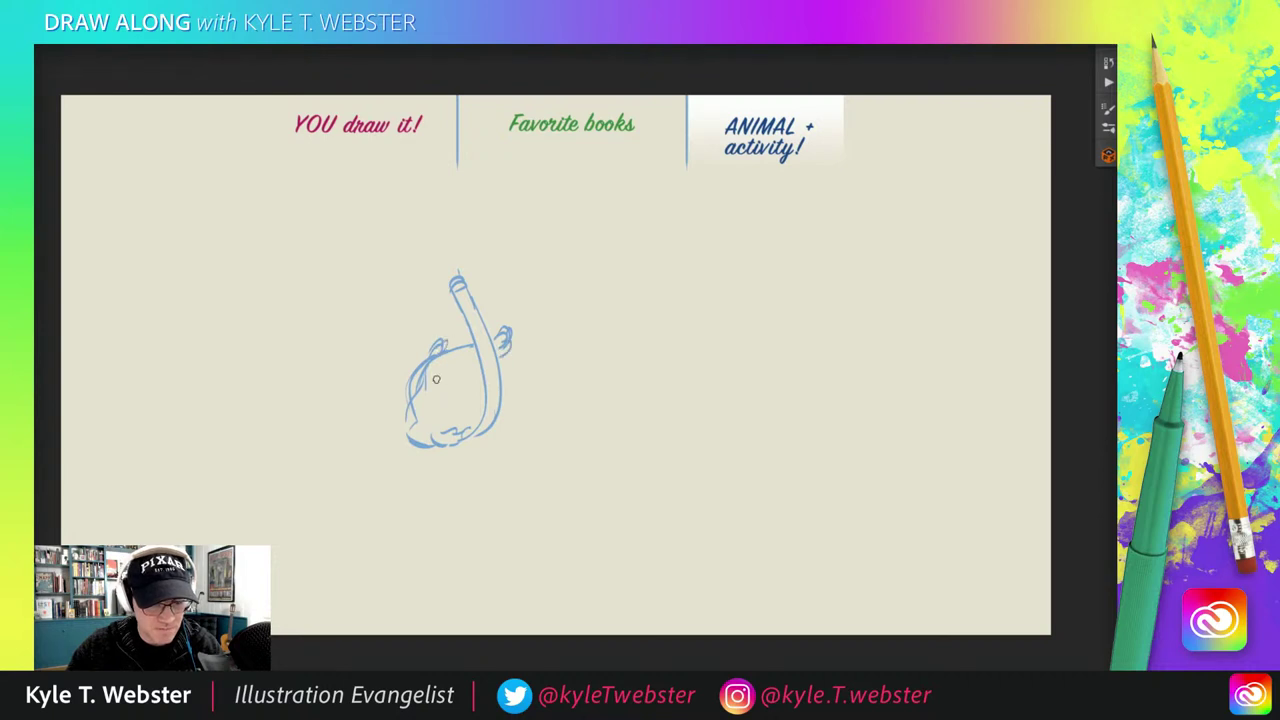
mouse_move(465, 400)
mouse_down()
mouse_move(476, 384)
mouse_move(455, 411)
mouse_move(419, 405)
mouse_up()
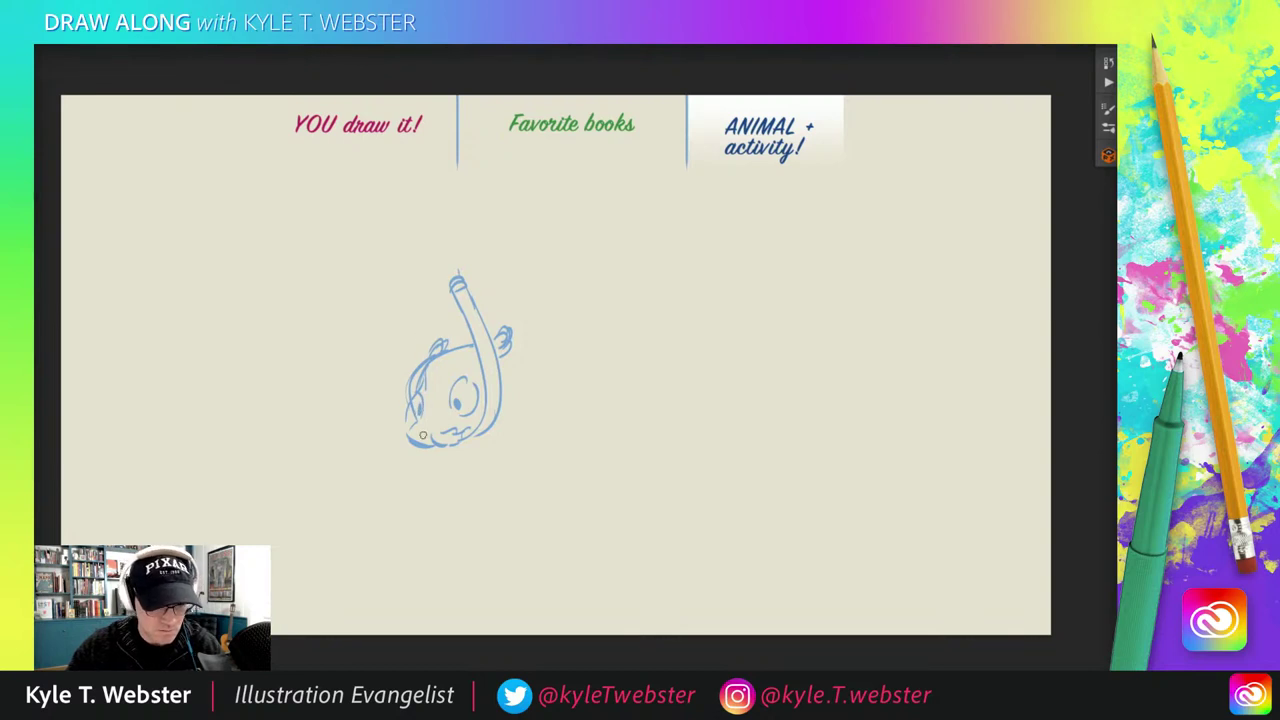
Step: Add the mouth, a darkened pupil and spiky cheek fur to the creature's face
mouse_move(443, 432)
mouse_down()
mouse_move(422, 440)
mouse_move(450, 431)
mouse_move(447, 404)
mouse_move(433, 427)
mouse_up()
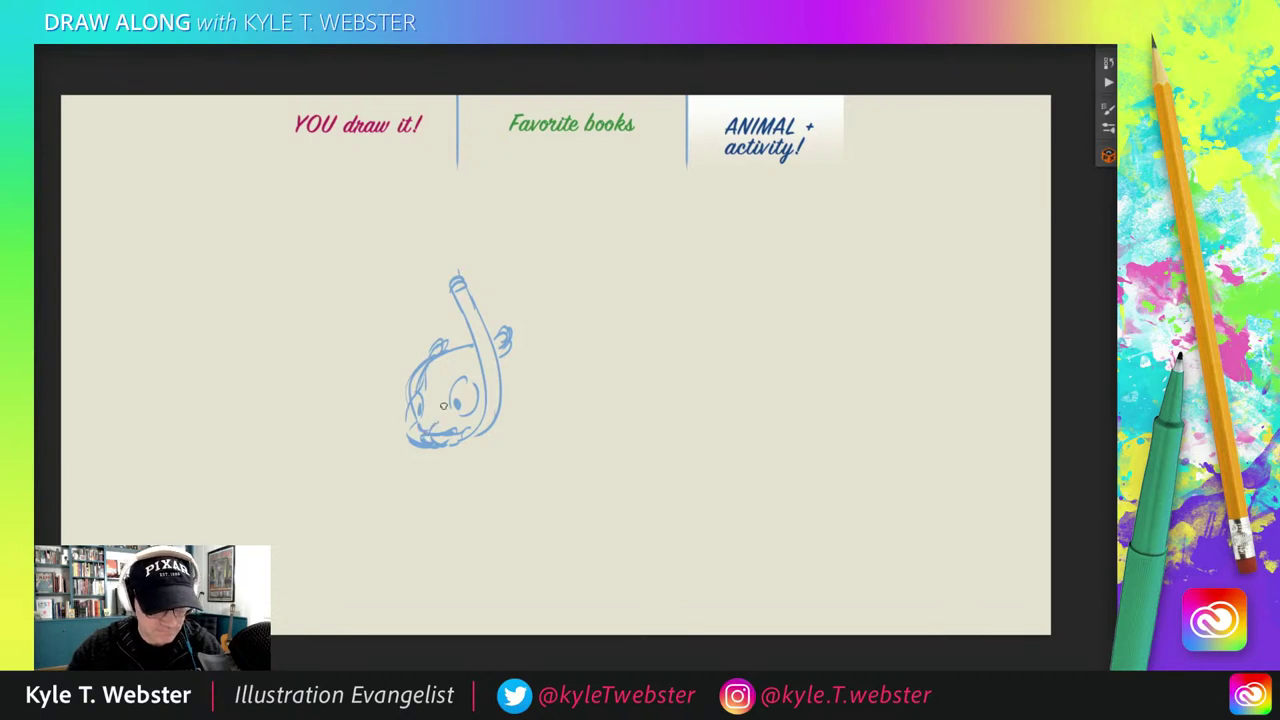
mouse_move(505, 389)
mouse_down()
mouse_move(520, 400)
mouse_move(490, 434)
mouse_up()
drag(407, 416, 413, 439)
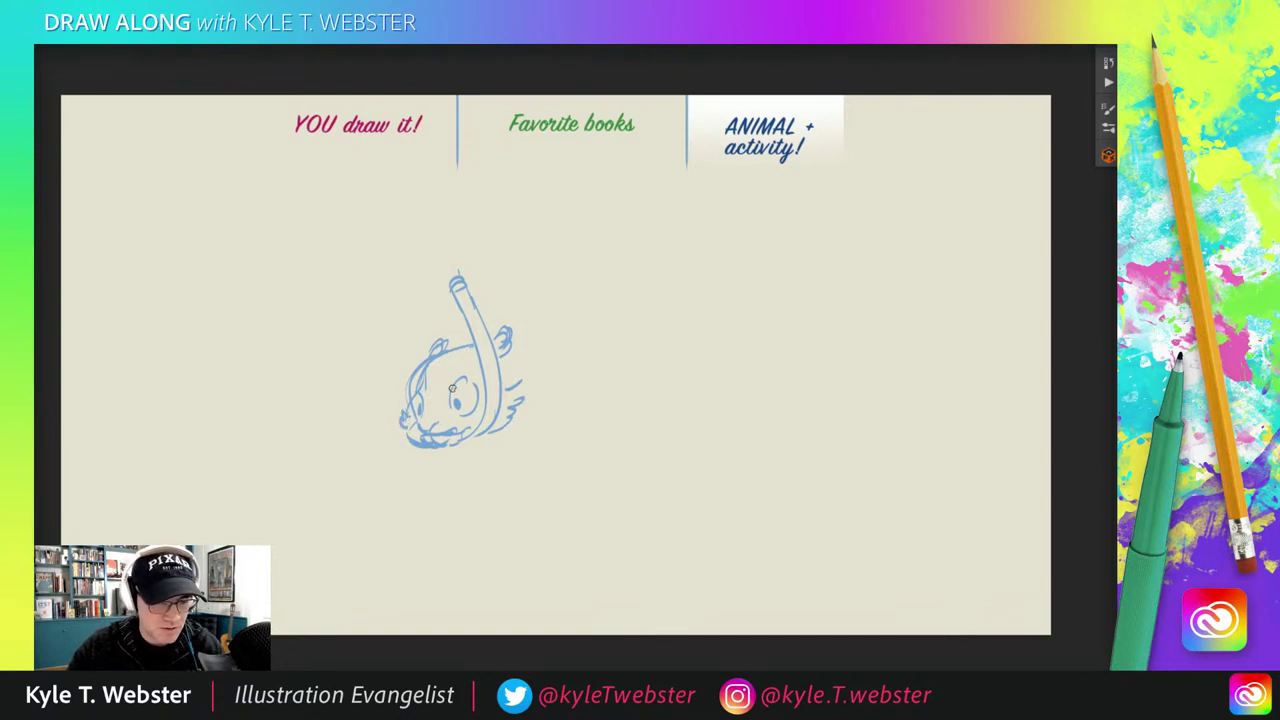
mouse_move(464, 411)
mouse_down()
mouse_move(476, 392)
mouse_move(449, 400)
mouse_up()
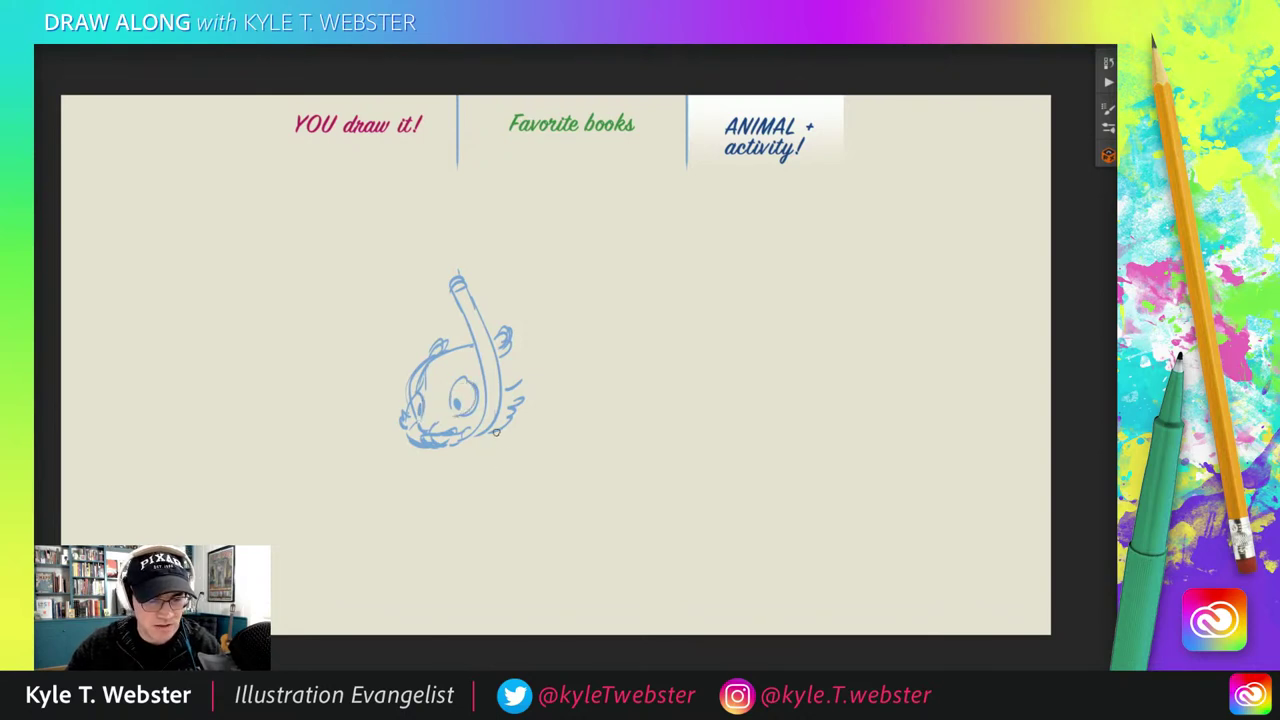
Step: Sketch a diagonal arm with a small paw and a looping foot below the head
mouse_move(533, 451)
mouse_down()
mouse_move(456, 505)
mouse_move(460, 472)
mouse_move(452, 488)
mouse_up()
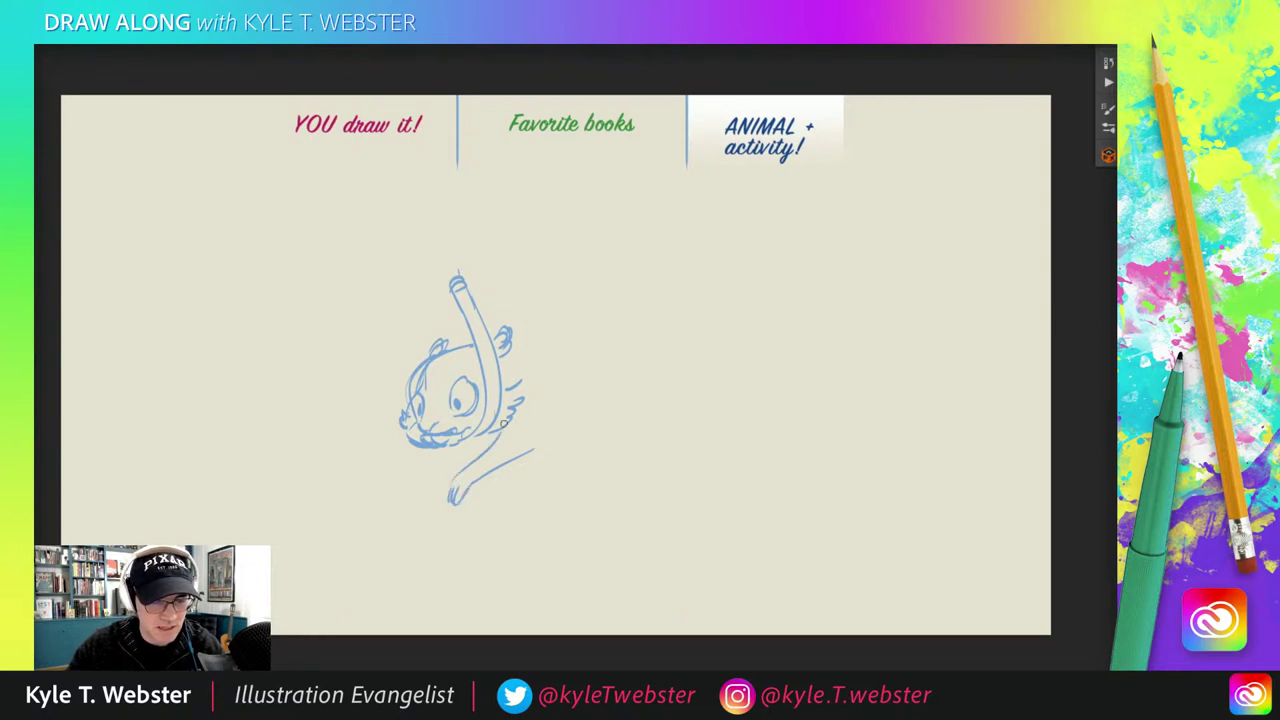
drag(531, 448, 539, 433)
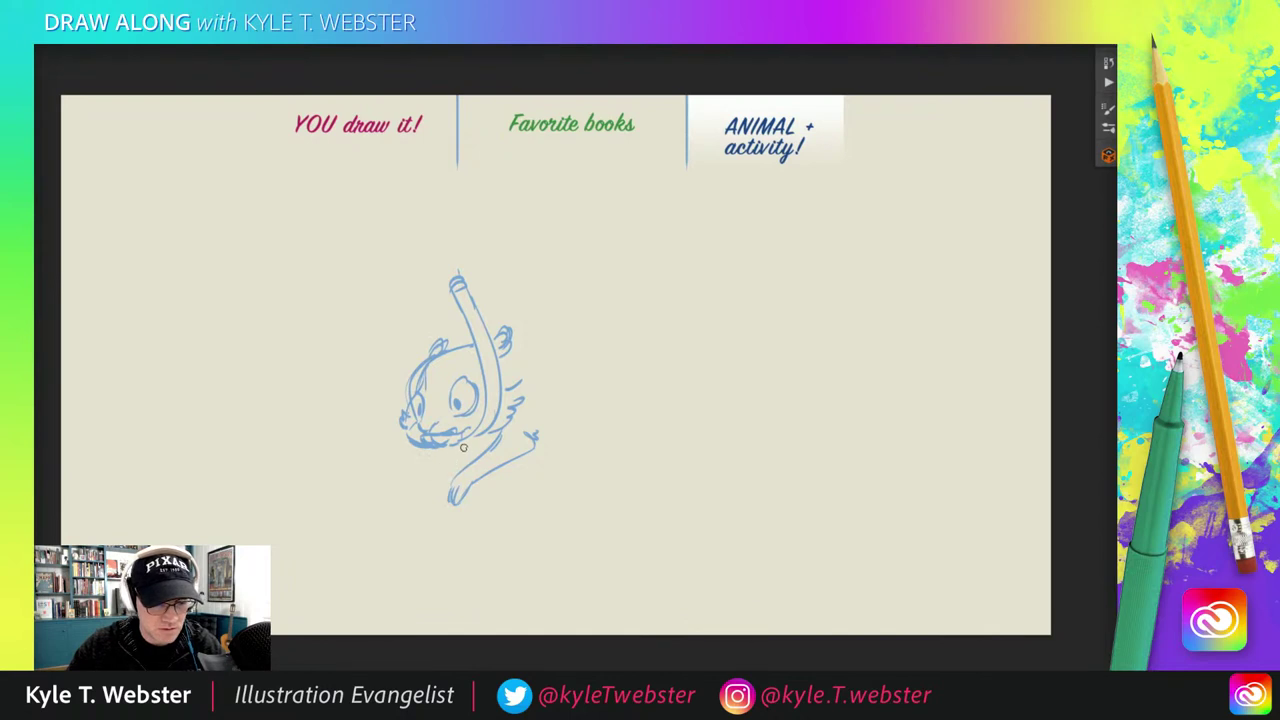
mouse_move(484, 480)
mouse_down()
mouse_move(534, 486)
mouse_move(526, 501)
mouse_move(510, 472)
mouse_up()
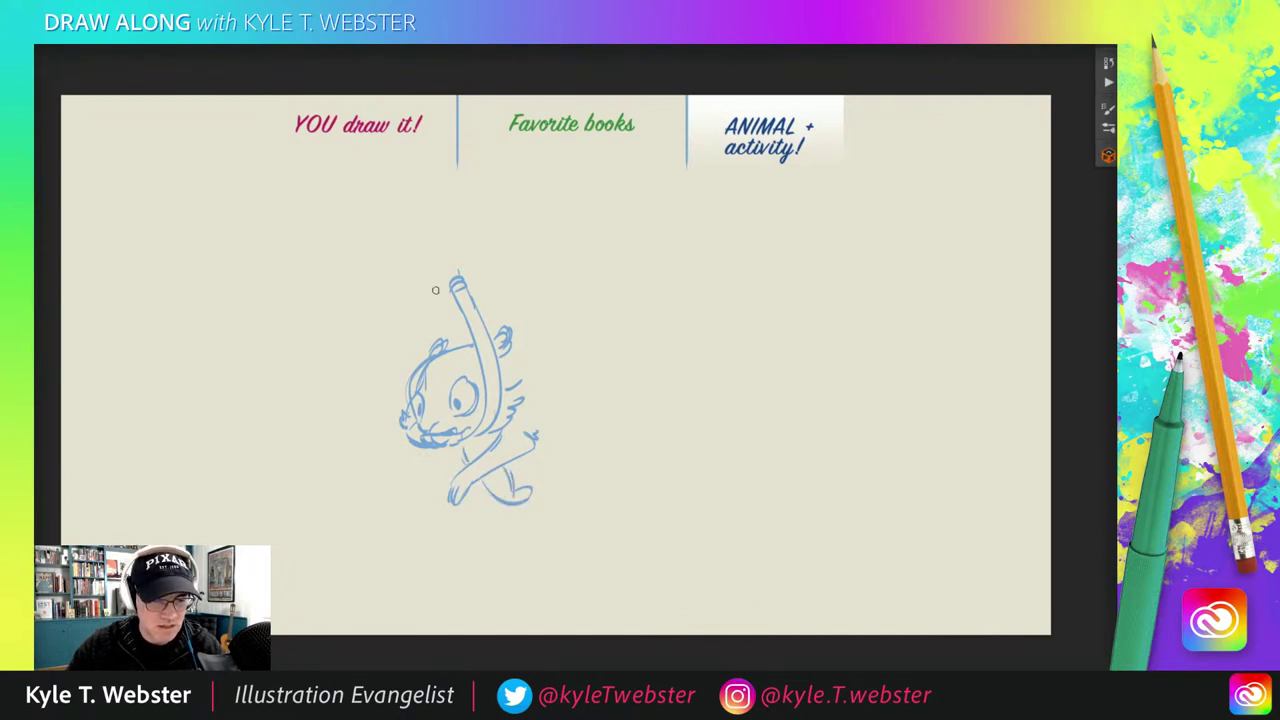
scroll(461, 346, right, 2)
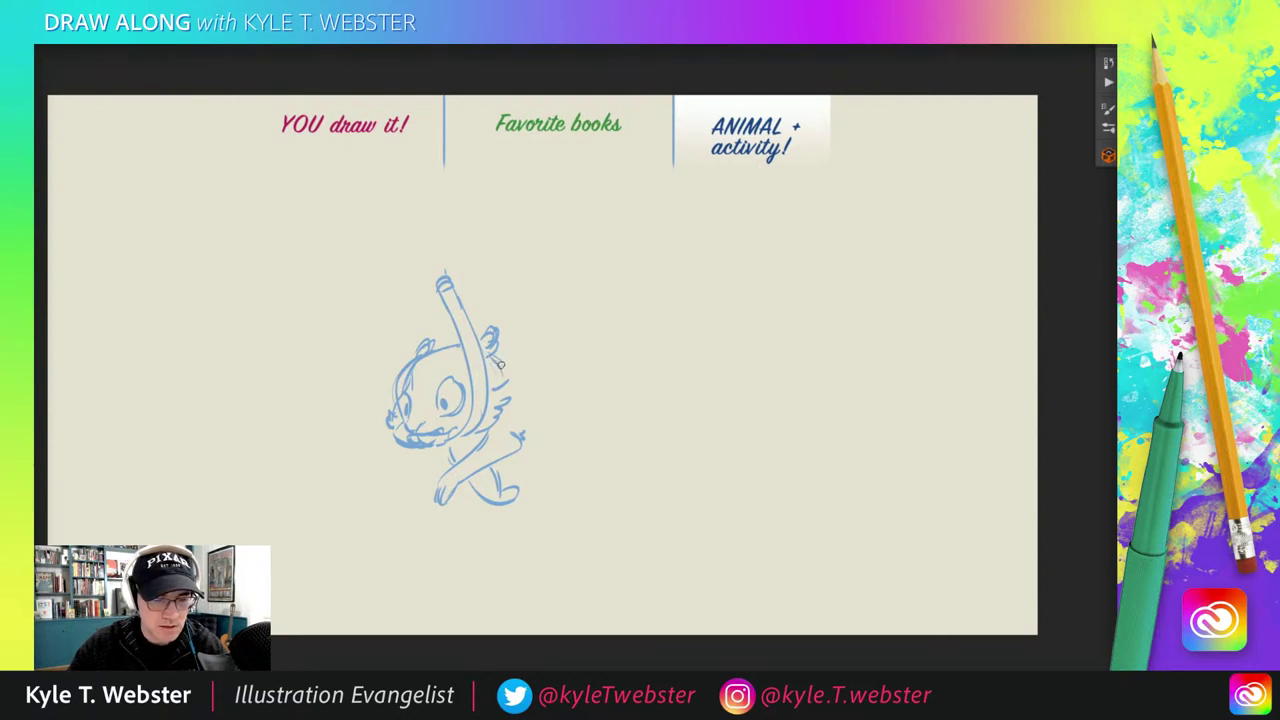
Step: Draw the long body curving up into a forked fin tail, with spiky fur along the back
mouse_move(530, 446)
mouse_down()
mouse_move(578, 417)
mouse_move(595, 368)
mouse_up()
drag(495, 348, 507, 303)
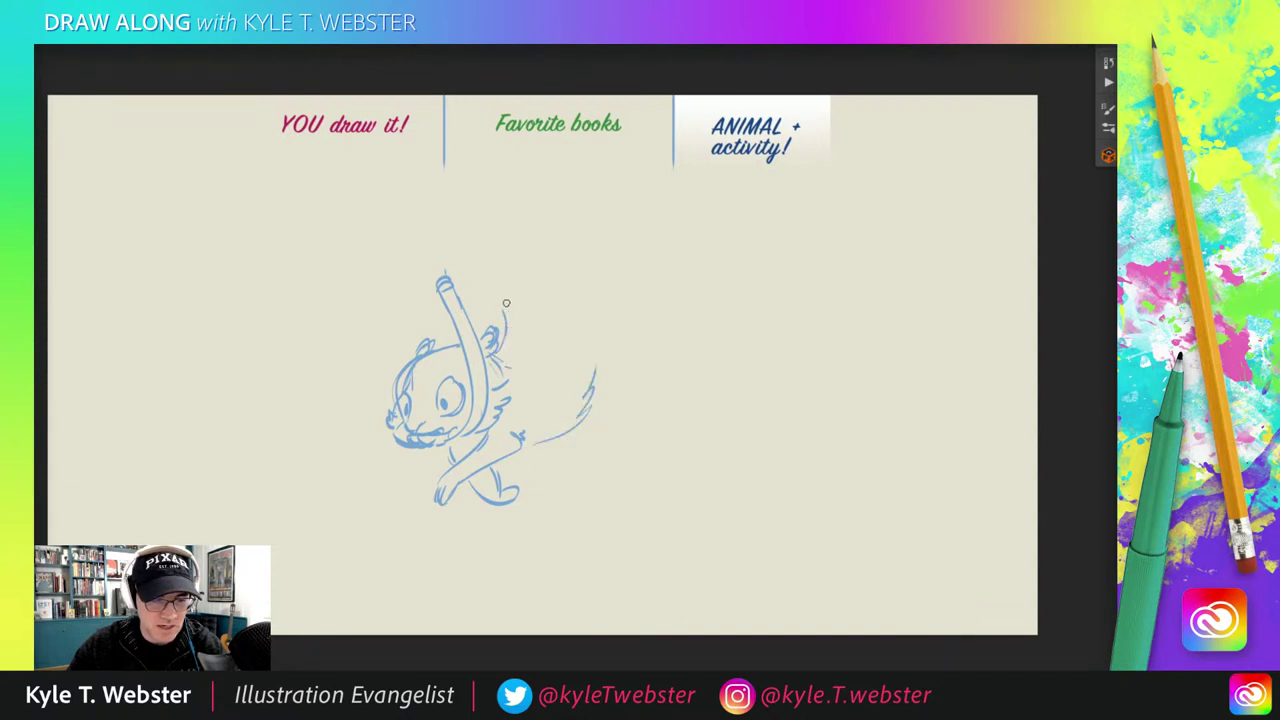
drag(603, 381, 598, 365)
mouse_move(505, 313)
mouse_down()
mouse_move(540, 244)
mouse_move(504, 248)
mouse_move(517, 276)
mouse_up()
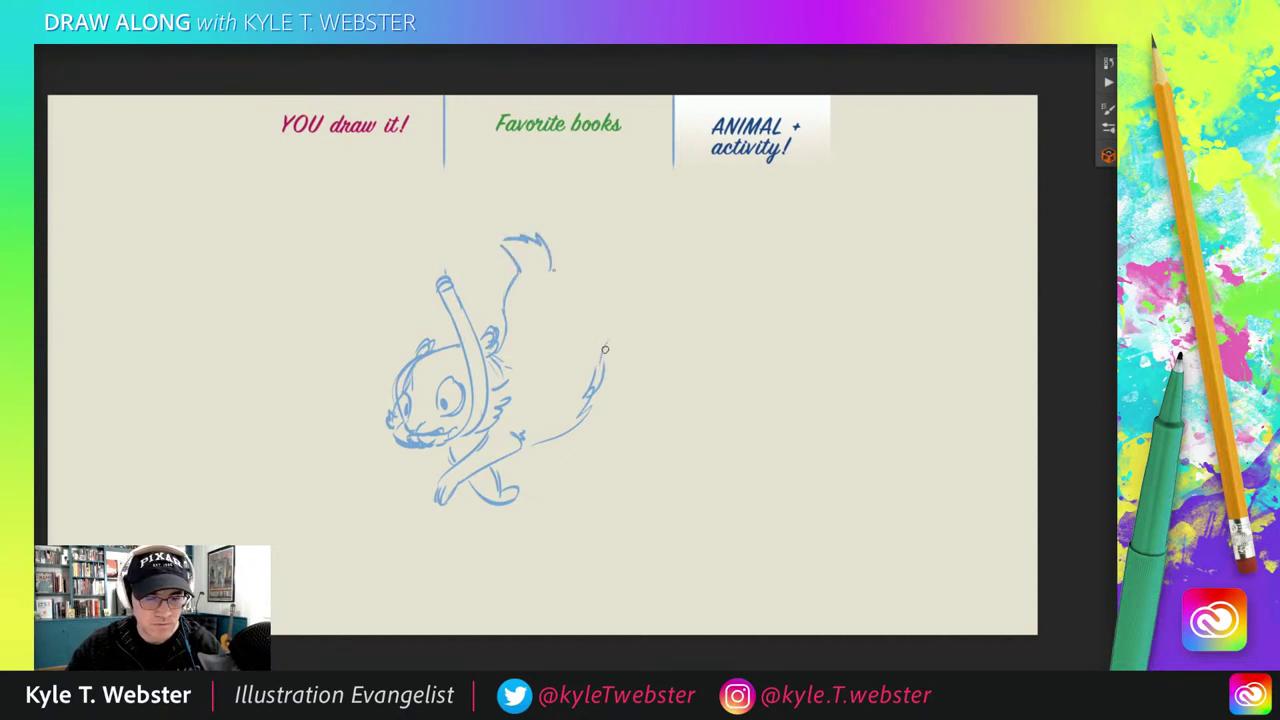
drag(604, 348, 642, 306)
drag(548, 268, 578, 265)
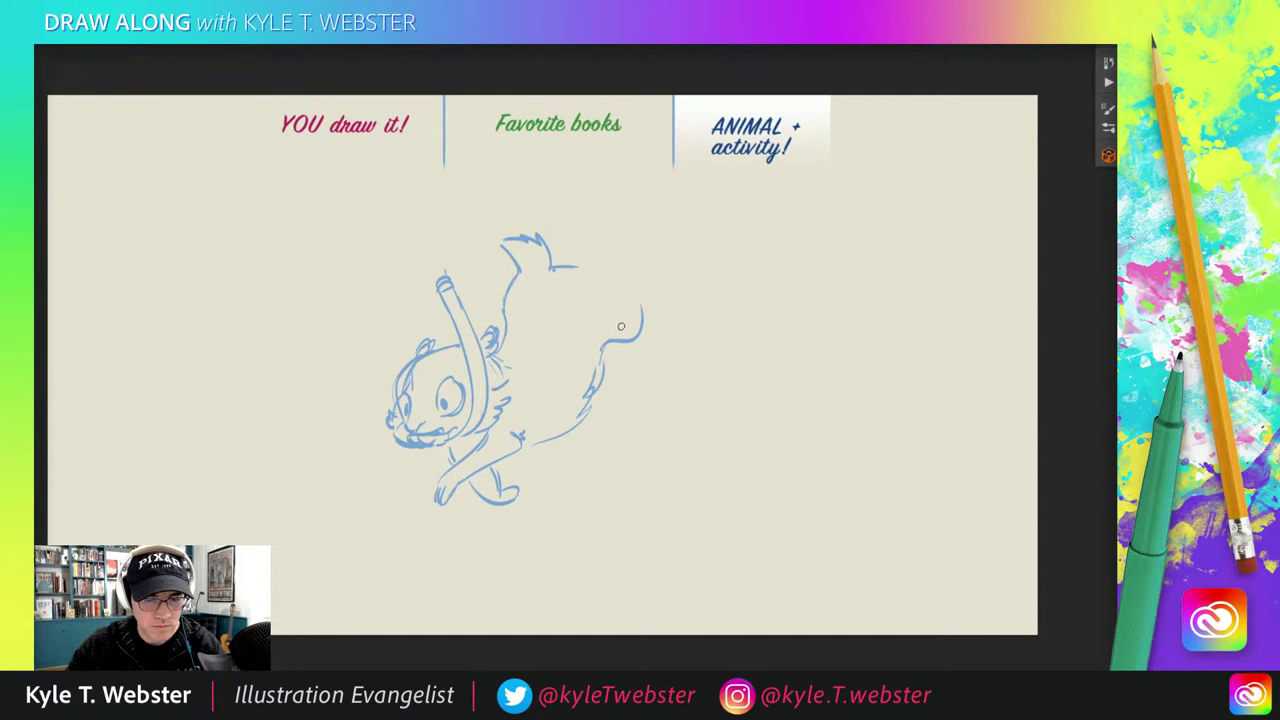
mouse_move(641, 312)
mouse_down()
mouse_move(606, 229)
mouse_move(639, 172)
mouse_move(628, 236)
mouse_move(588, 271)
mouse_move(604, 272)
mouse_up()
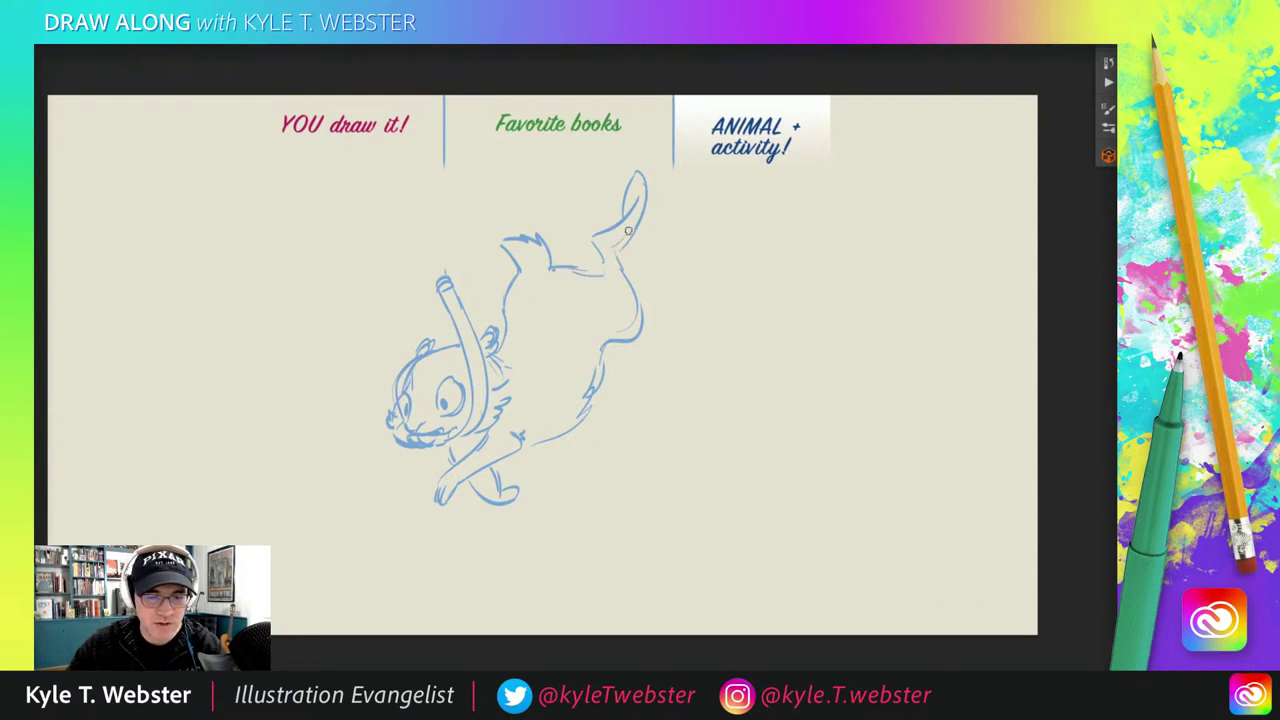
mouse_move(625, 237)
mouse_down()
mouse_move(604, 228)
mouse_move(627, 221)
mouse_move(641, 187)
mouse_move(633, 157)
mouse_move(618, 226)
mouse_up()
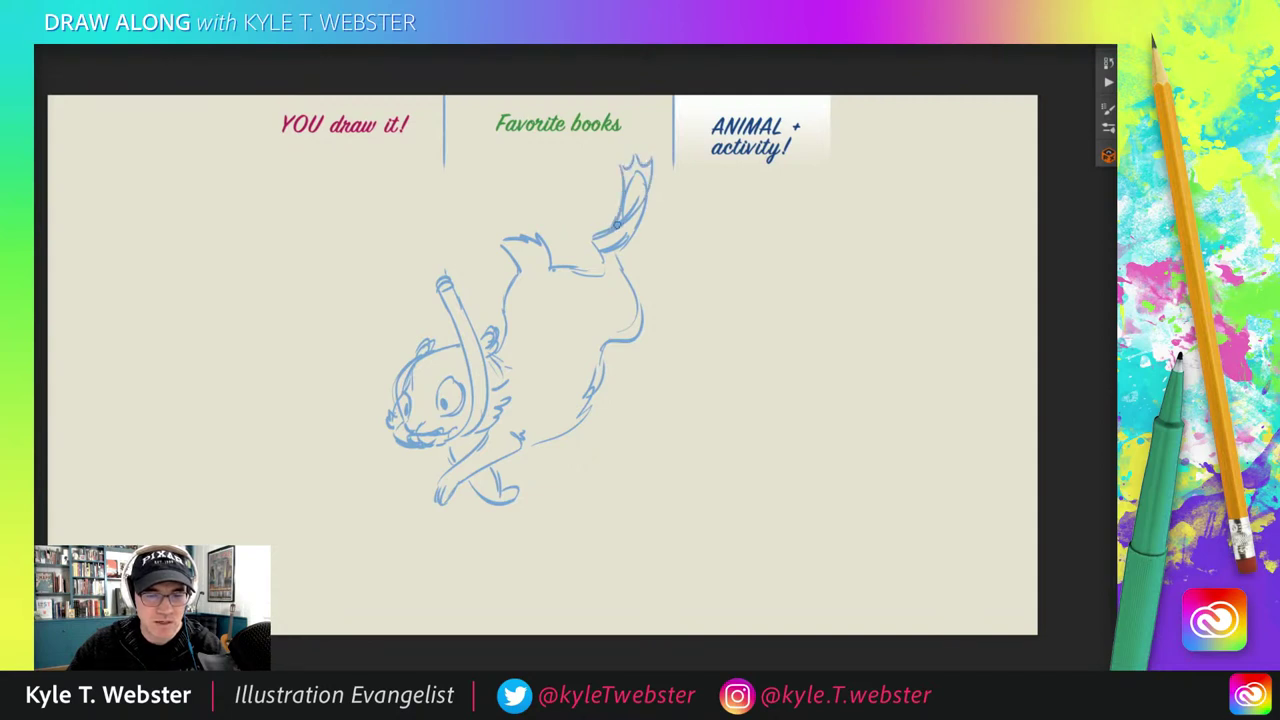
mouse_move(565, 266)
mouse_down()
mouse_move(547, 229)
mouse_move(552, 240)
mouse_move(529, 228)
mouse_move(528, 279)
mouse_move(505, 300)
mouse_move(545, 262)
mouse_move(493, 349)
mouse_move(538, 251)
mouse_move(528, 226)
mouse_move(596, 250)
mouse_up()
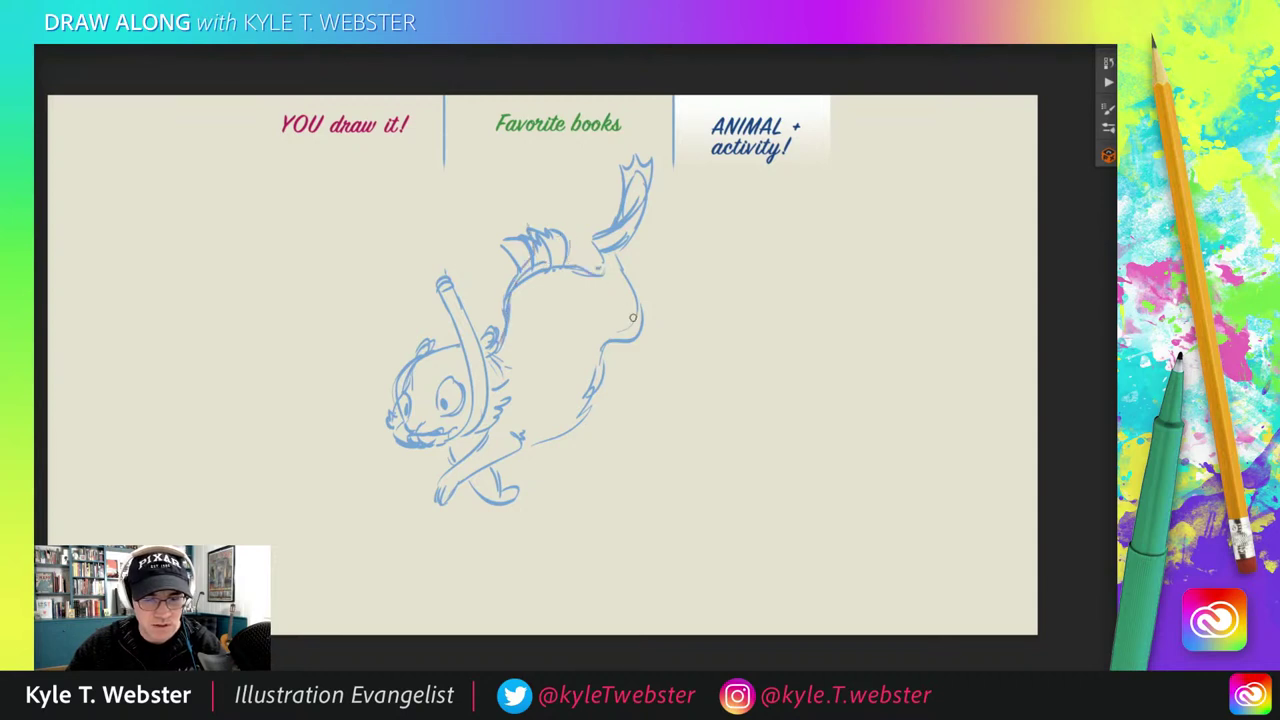
Step: Shift the whole sketch left and down on the canvas
key(v)
drag(411, 397, 363, 415)
key(b)
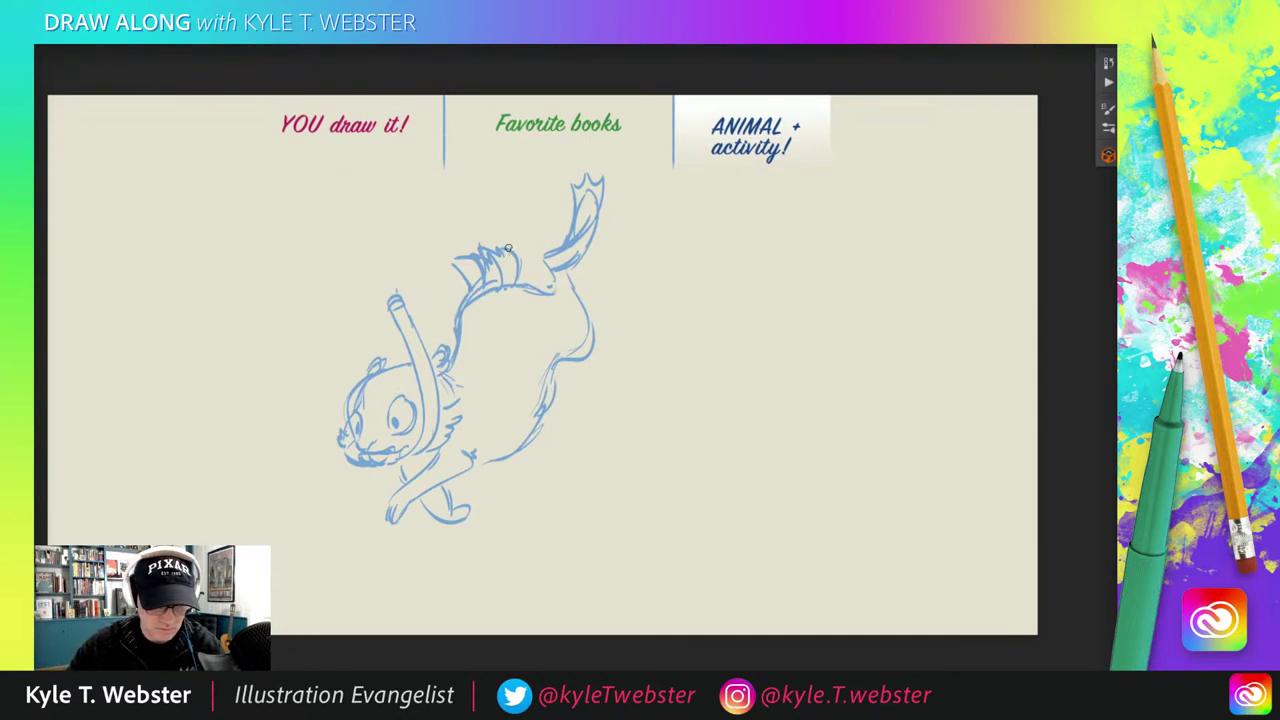
Step: Darken the tail fin's edge and add denser spikes along the back
mouse_move(535, 282)
mouse_down()
mouse_move(526, 223)
mouse_move(520, 237)
mouse_move(503, 219)
mouse_move(508, 194)
mouse_move(549, 213)
mouse_move(515, 213)
mouse_up()
drag(588, 257, 524, 242)
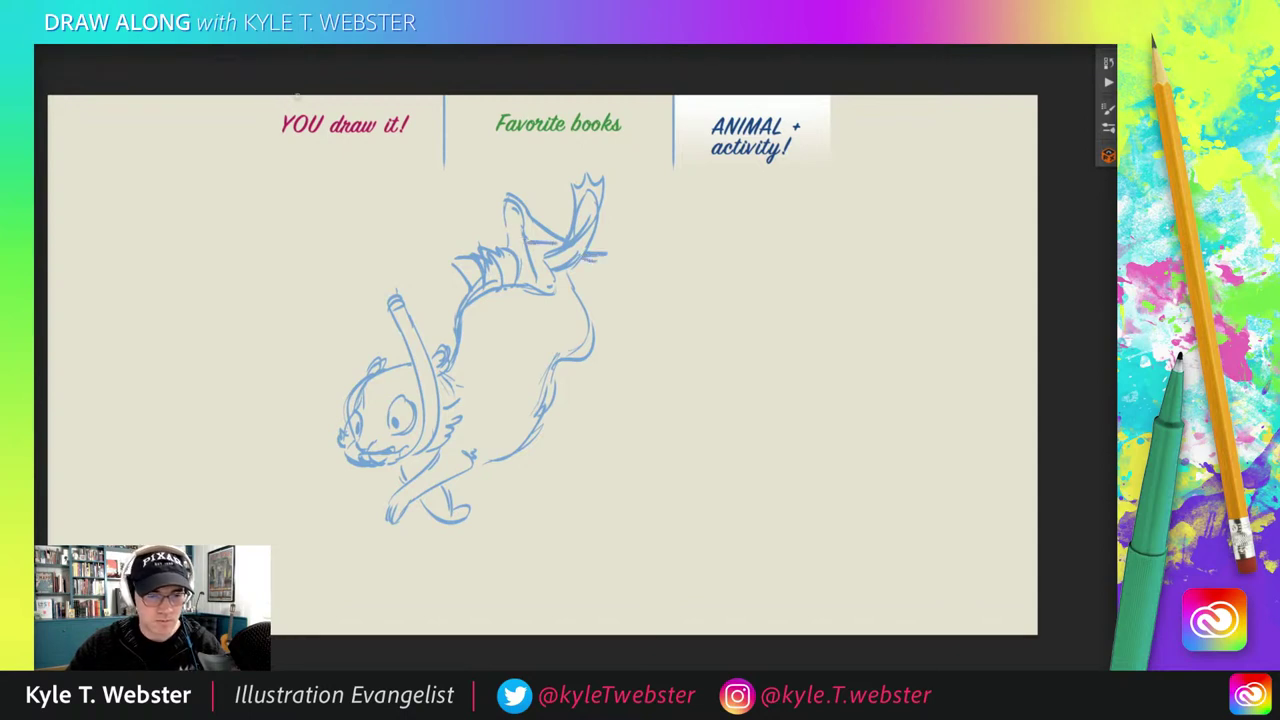
mouse_move(506, 287)
mouse_down()
mouse_move(464, 256)
mouse_move(484, 296)
mouse_up()
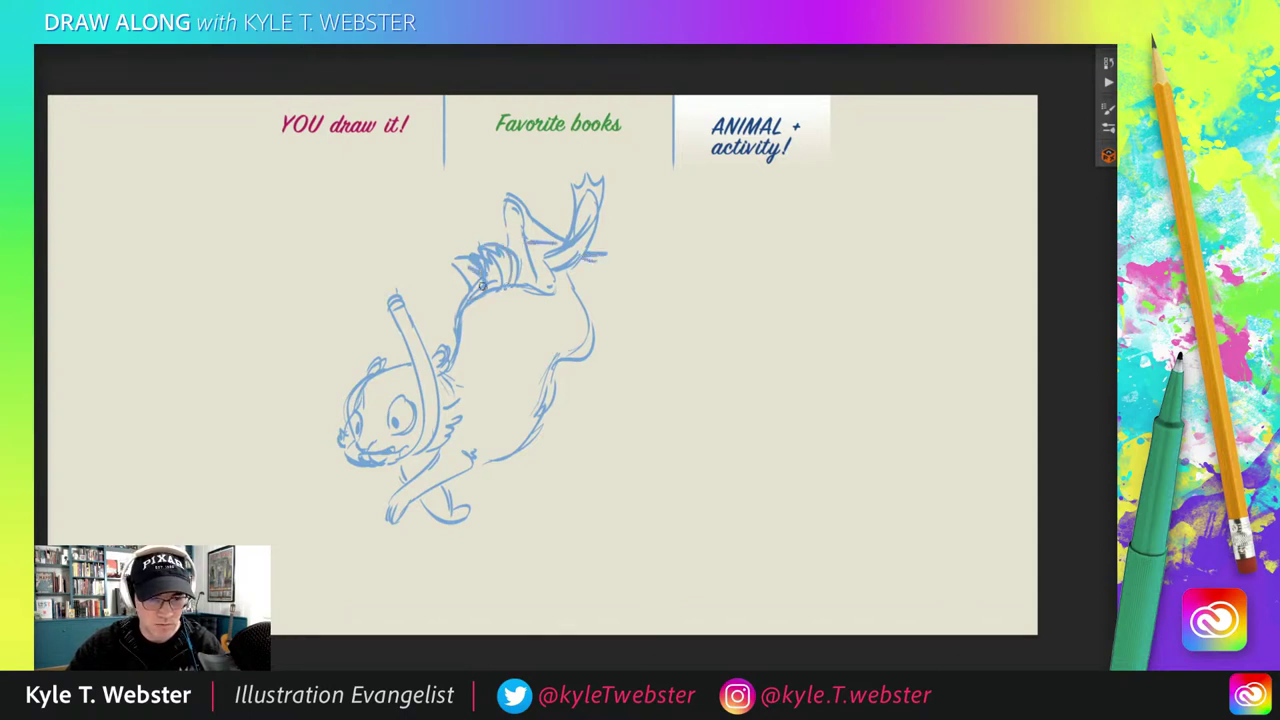
Step: Hatch dark shading on the back and add fur strokes to head tuft, belly, lower body and mouth
mouse_move(468, 382)
mouse_down()
mouse_move(490, 325)
mouse_move(481, 305)
mouse_move(461, 348)
mouse_up()
mouse_move(515, 289)
mouse_down()
mouse_move(476, 387)
mouse_move(494, 352)
mouse_up()
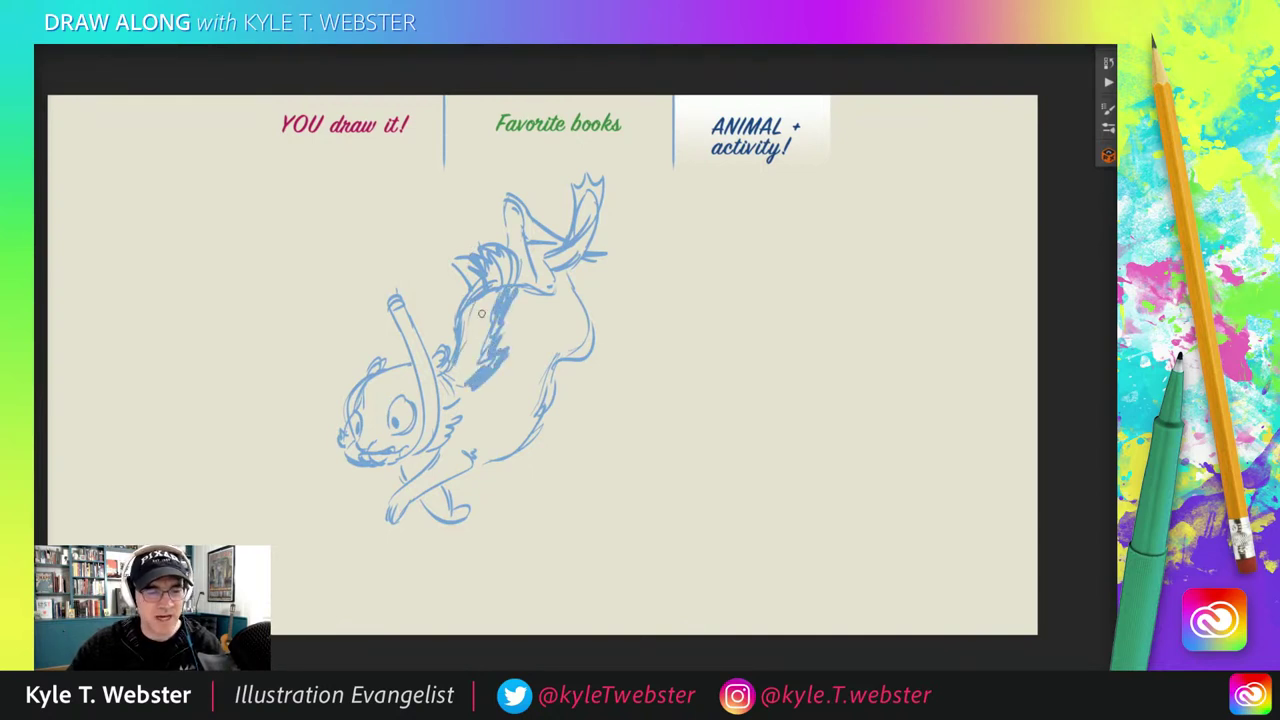
mouse_move(404, 371)
mouse_down()
mouse_move(363, 406)
mouse_move(442, 346)
mouse_move(473, 357)
mouse_move(477, 346)
mouse_move(464, 374)
mouse_move(489, 313)
mouse_move(458, 361)
mouse_up()
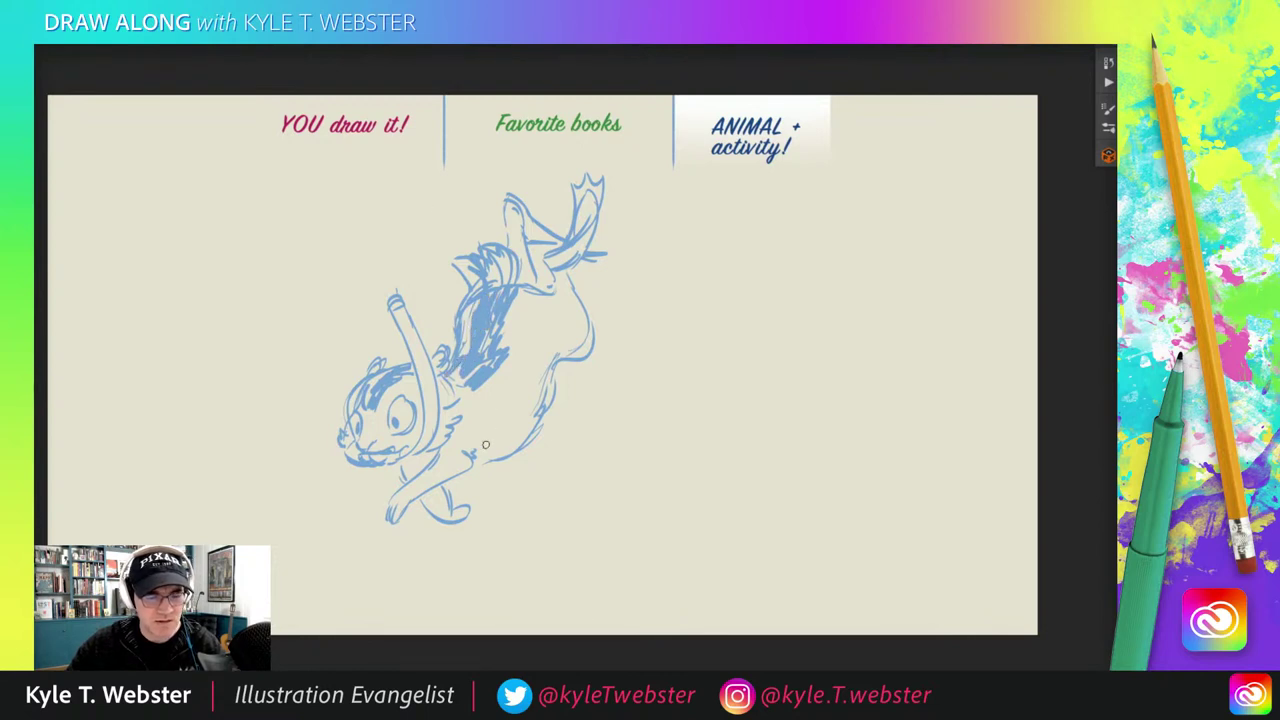
mouse_move(486, 444)
mouse_down()
mouse_move(551, 370)
mouse_move(515, 431)
mouse_move(472, 448)
mouse_move(478, 466)
mouse_move(401, 492)
mouse_move(384, 516)
mouse_move(449, 481)
mouse_up()
mouse_move(444, 506)
mouse_down()
mouse_move(466, 516)
mouse_move(469, 500)
mouse_up()
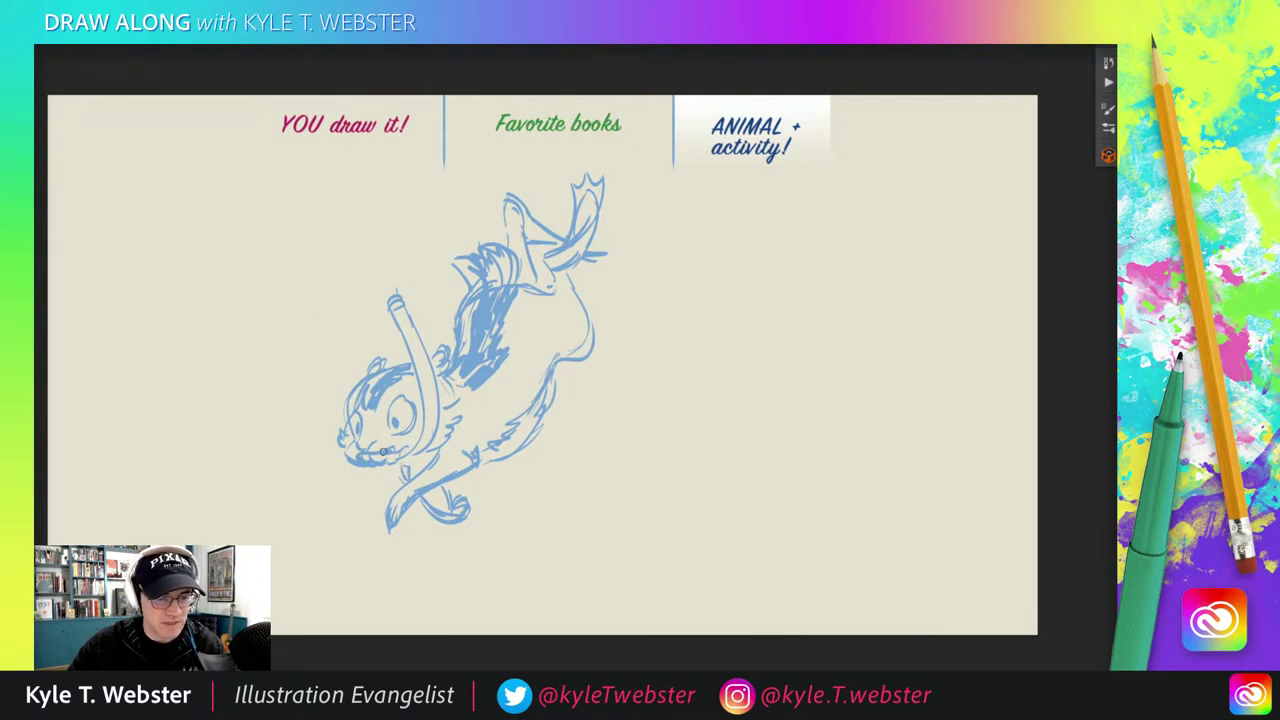
mouse_move(383, 451)
mouse_down()
mouse_move(419, 453)
mouse_move(371, 457)
mouse_up()
Step: Retrace the snorkel tube, forehead, head top and eye circles, then sketch bubbles above the snorkel
mouse_move(436, 424)
mouse_down()
mouse_move(413, 328)
mouse_move(435, 396)
mouse_move(408, 338)
mouse_move(413, 447)
mouse_move(410, 348)
mouse_move(422, 402)
mouse_move(390, 300)
mouse_up()
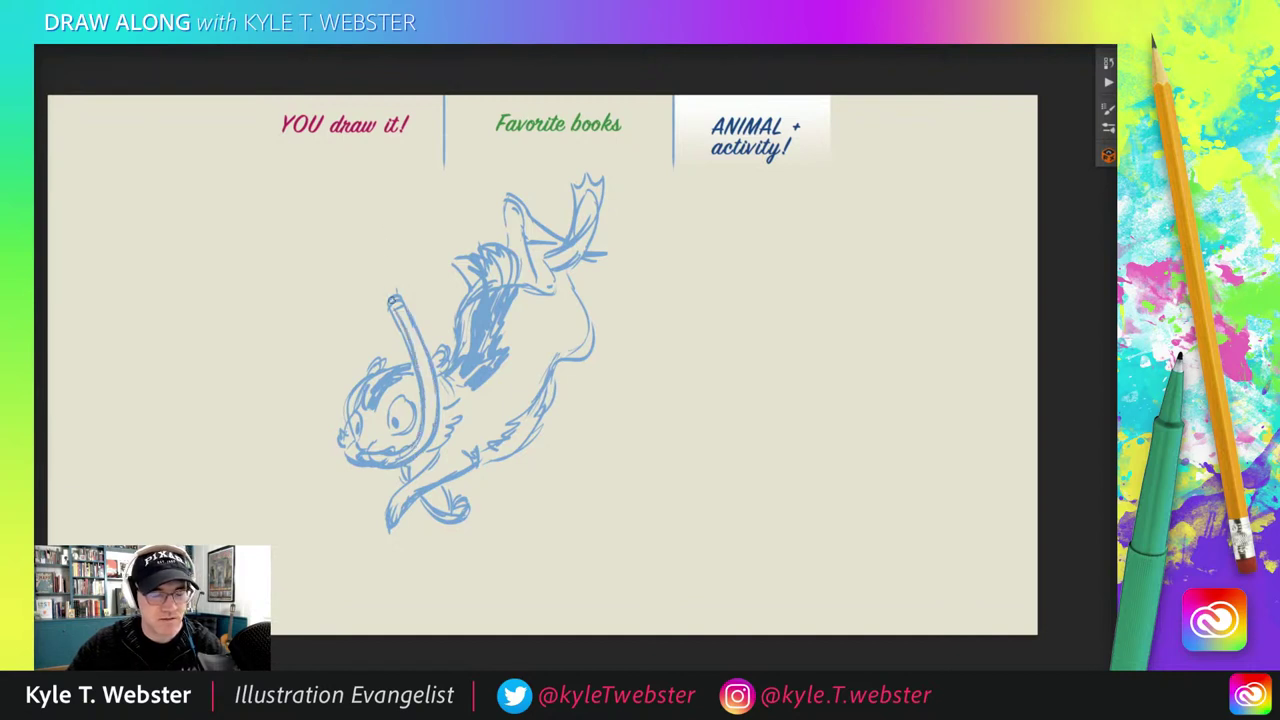
drag(367, 417, 371, 399)
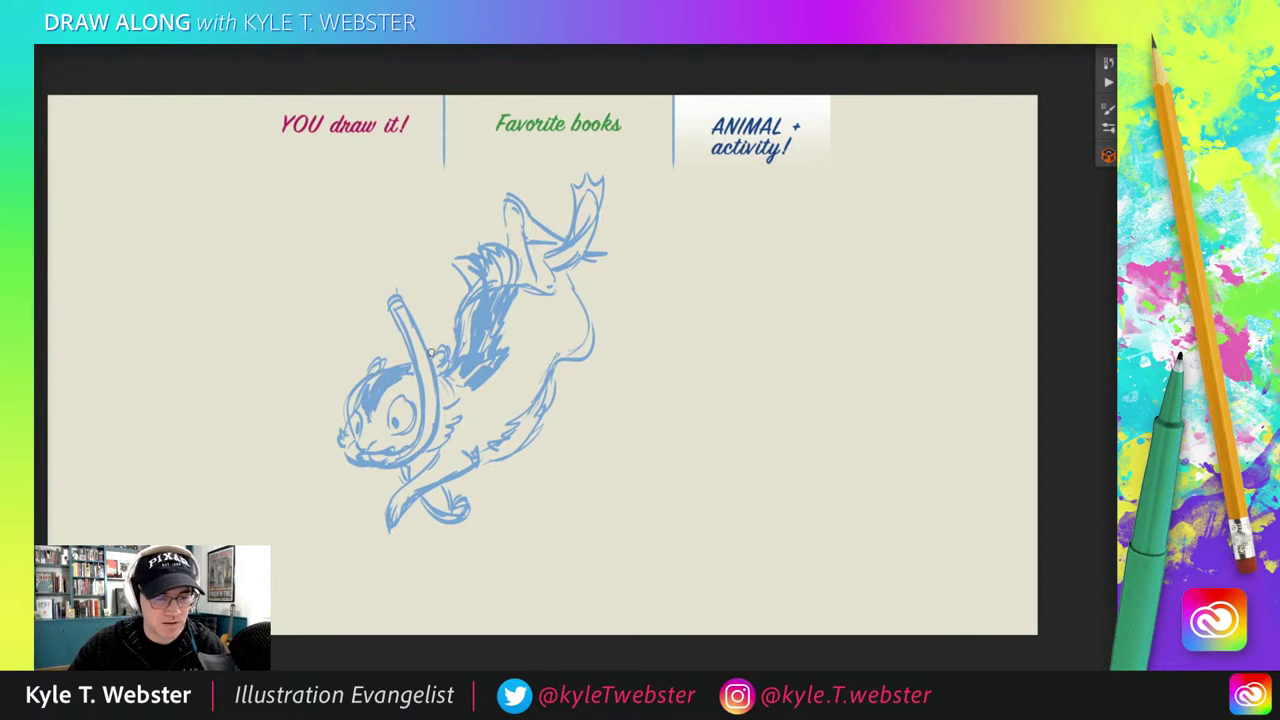
mouse_move(380, 369)
mouse_down()
mouse_move(354, 384)
mouse_move(353, 410)
mouse_up()
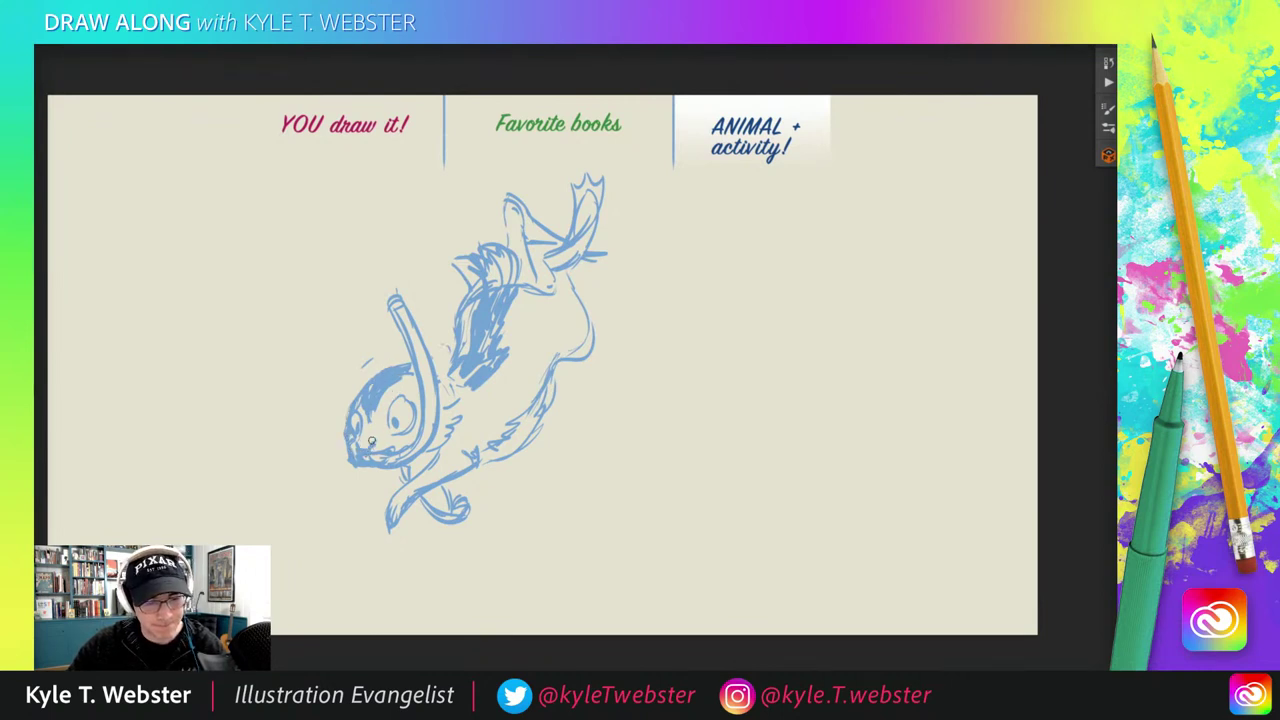
mouse_move(382, 434)
mouse_down()
mouse_move(404, 402)
mouse_move(388, 426)
mouse_up()
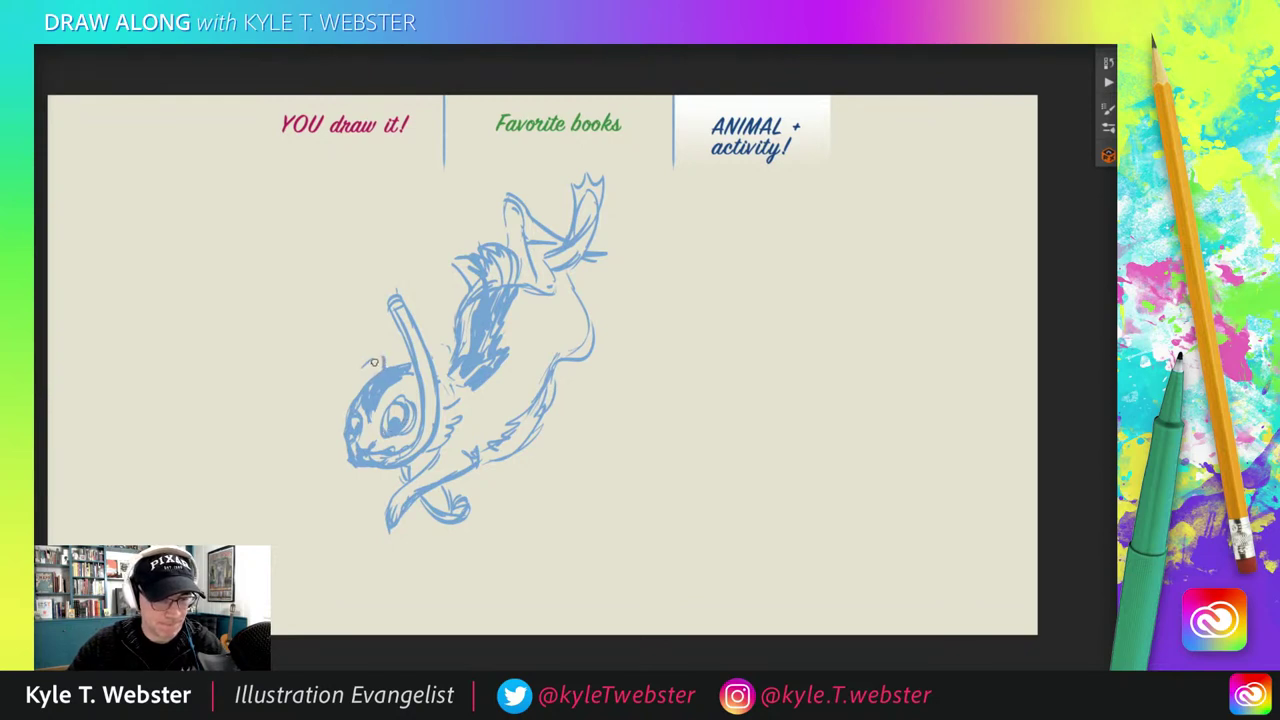
drag(374, 362, 441, 369)
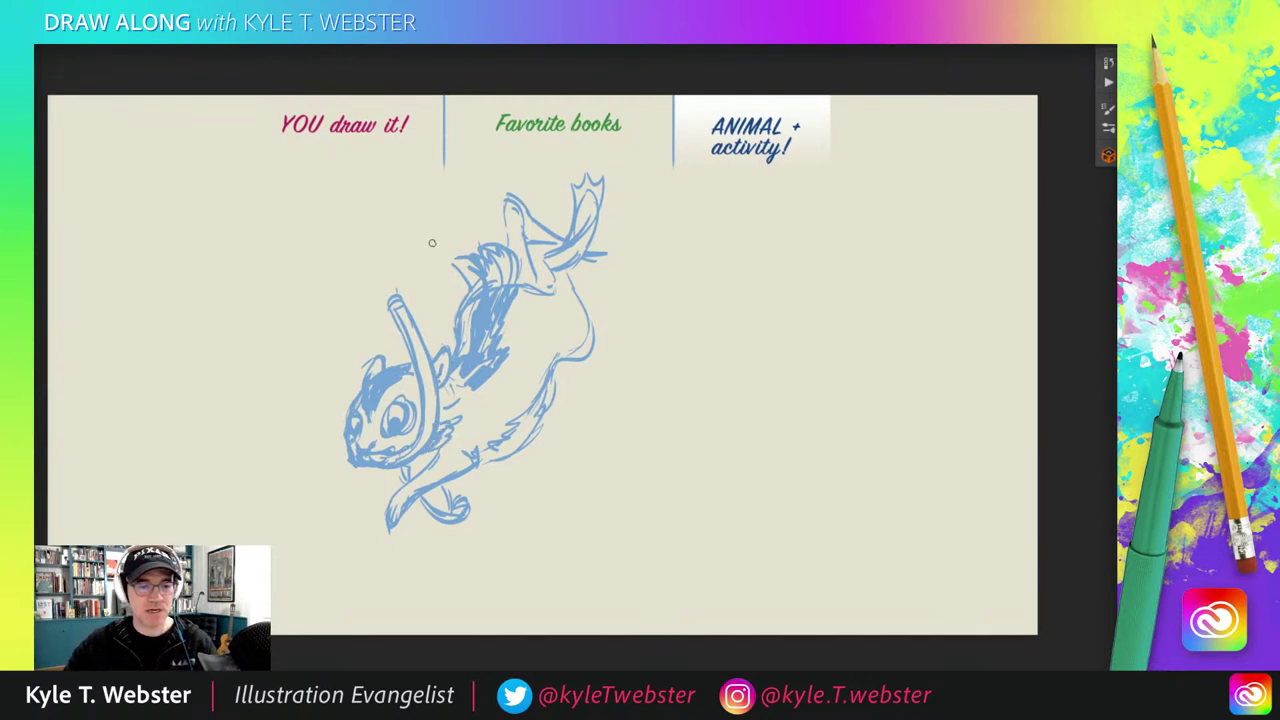
drag(390, 276, 379, 262)
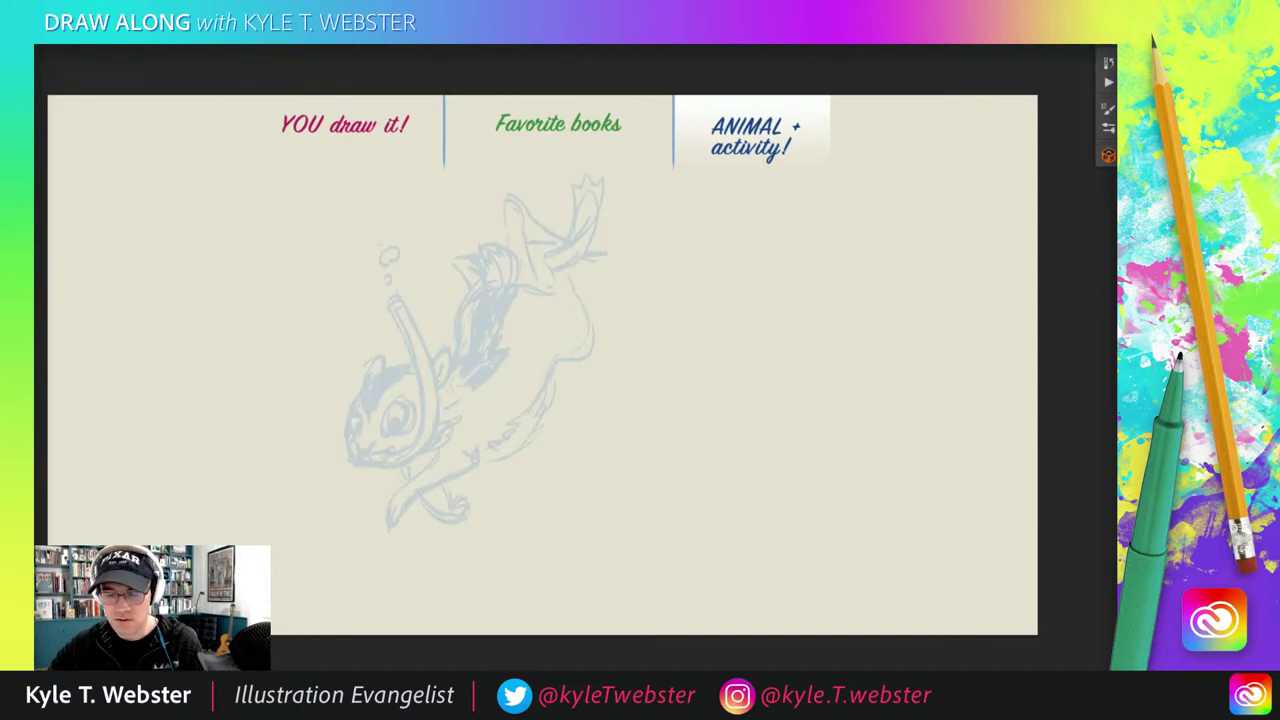
Step: Zoom in on the otter sketch and ink both eyes and the pupil in dark blue
scroll(543, 366, left, 6)
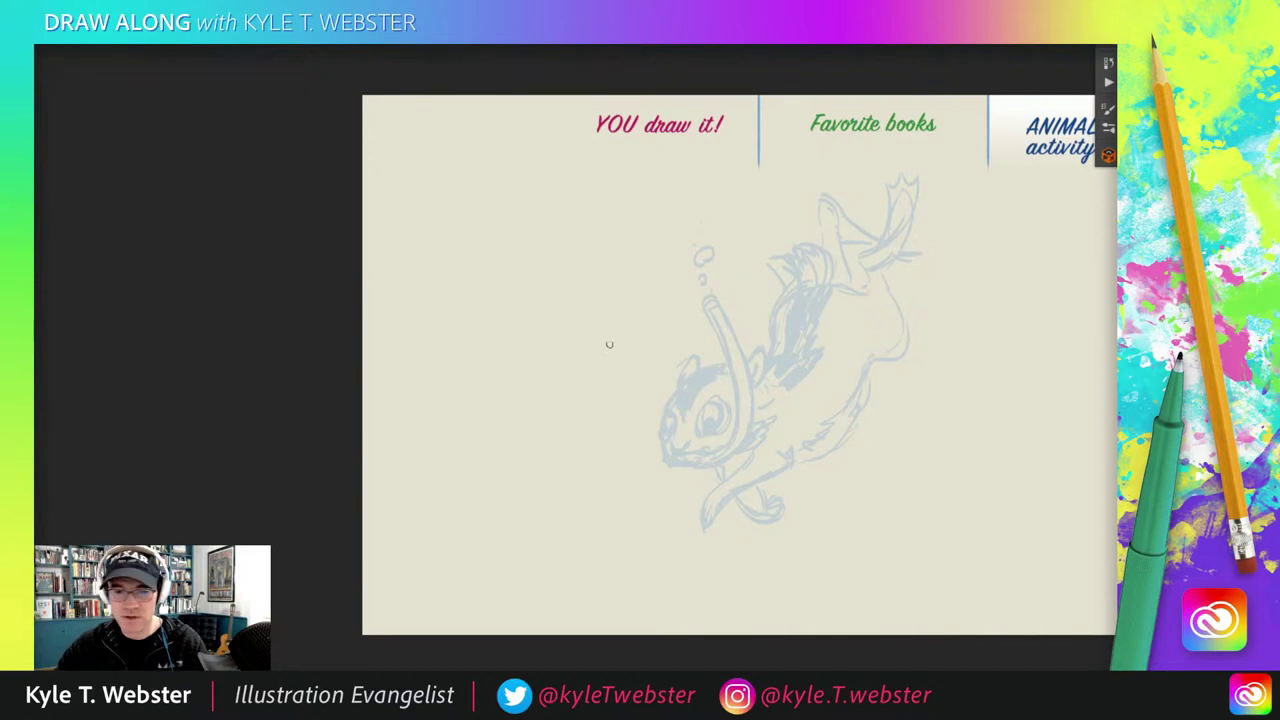
drag(609, 344, 260, 371)
scroll(300, 370, up, 3)
click(732, 138)
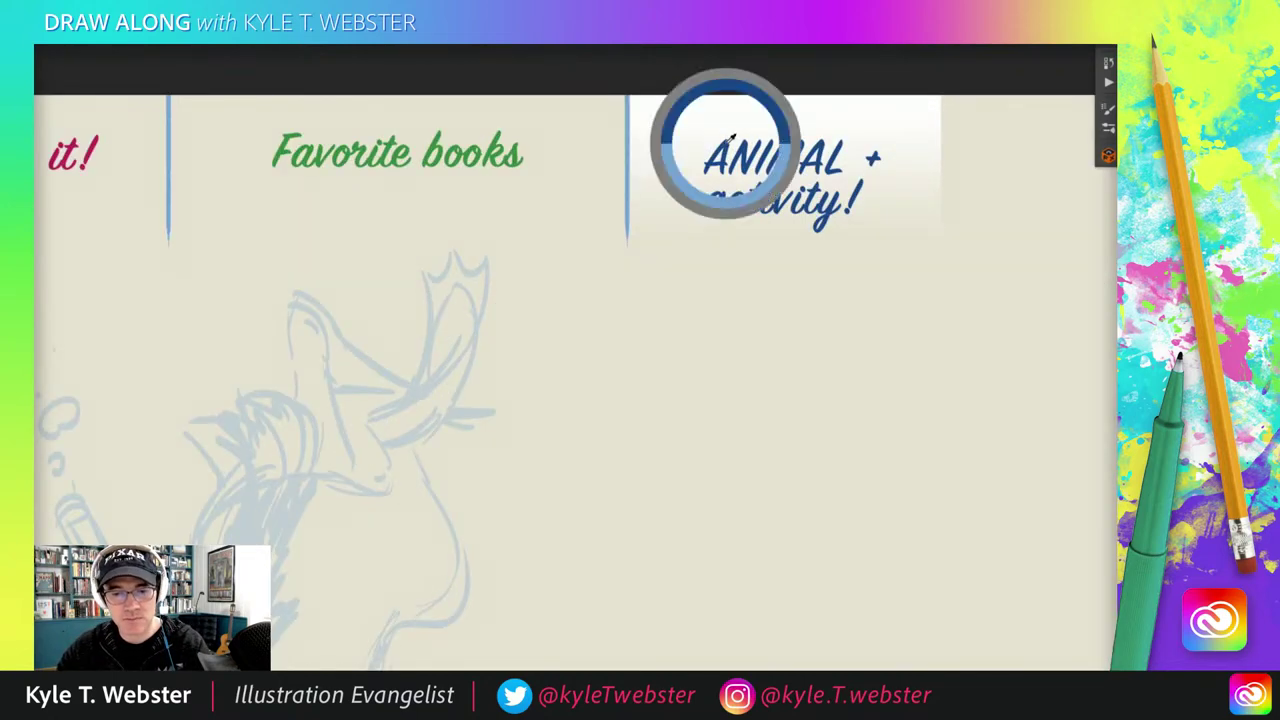
scroll(474, 369, up, 5)
scroll(466, 369, left, 3)
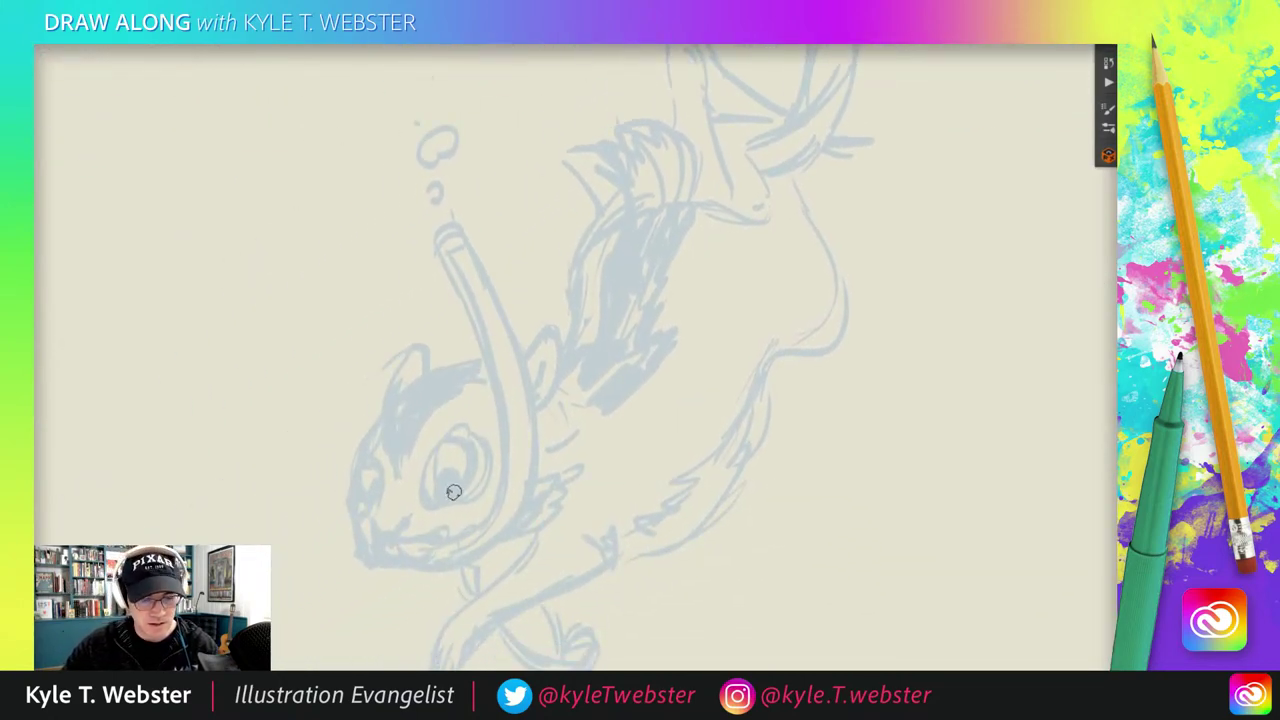
mouse_move(461, 442)
mouse_down()
mouse_move(451, 506)
mouse_move(433, 506)
mouse_move(440, 483)
mouse_move(446, 496)
mouse_up()
mouse_move(372, 456)
mouse_down()
mouse_move(380, 504)
mouse_move(366, 510)
mouse_move(375, 500)
mouse_move(388, 546)
mouse_move(403, 526)
mouse_up()
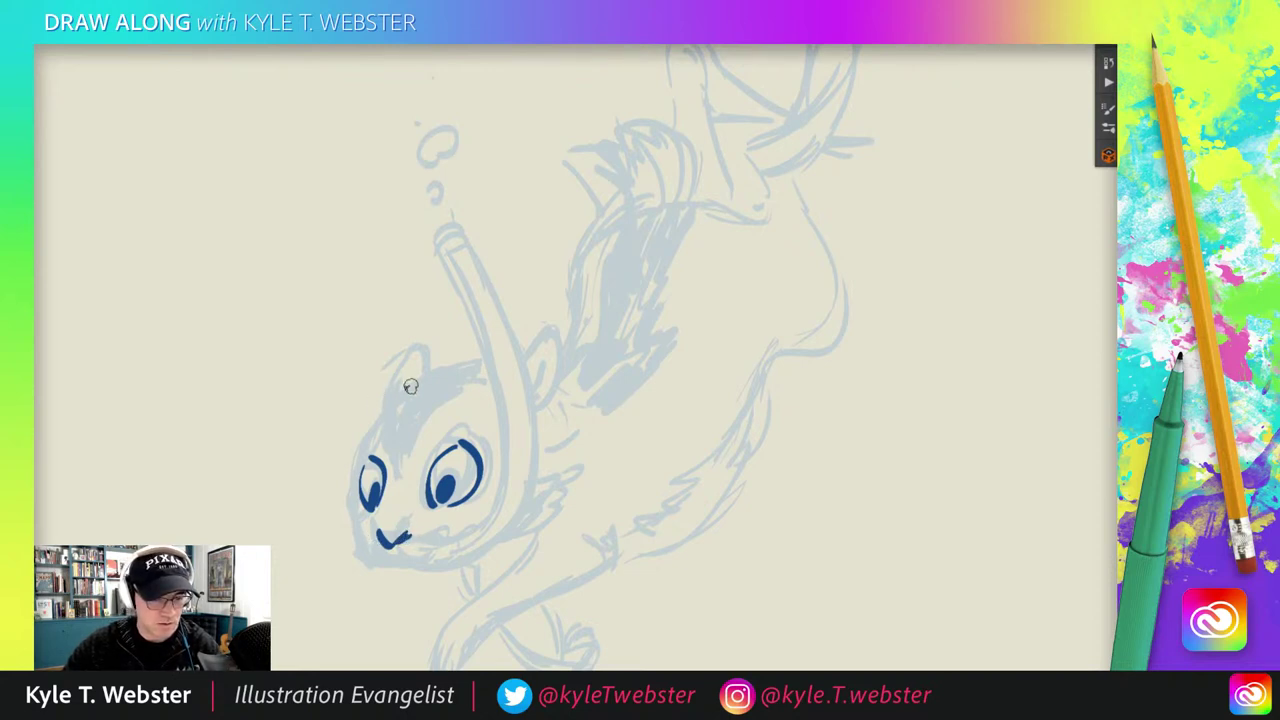
Step: Ink the left side of the head outline, redoing the first stroke
mouse_move(408, 386)
mouse_down()
mouse_move(347, 483)
mouse_move(372, 535)
mouse_up()
key(ctrl+z)
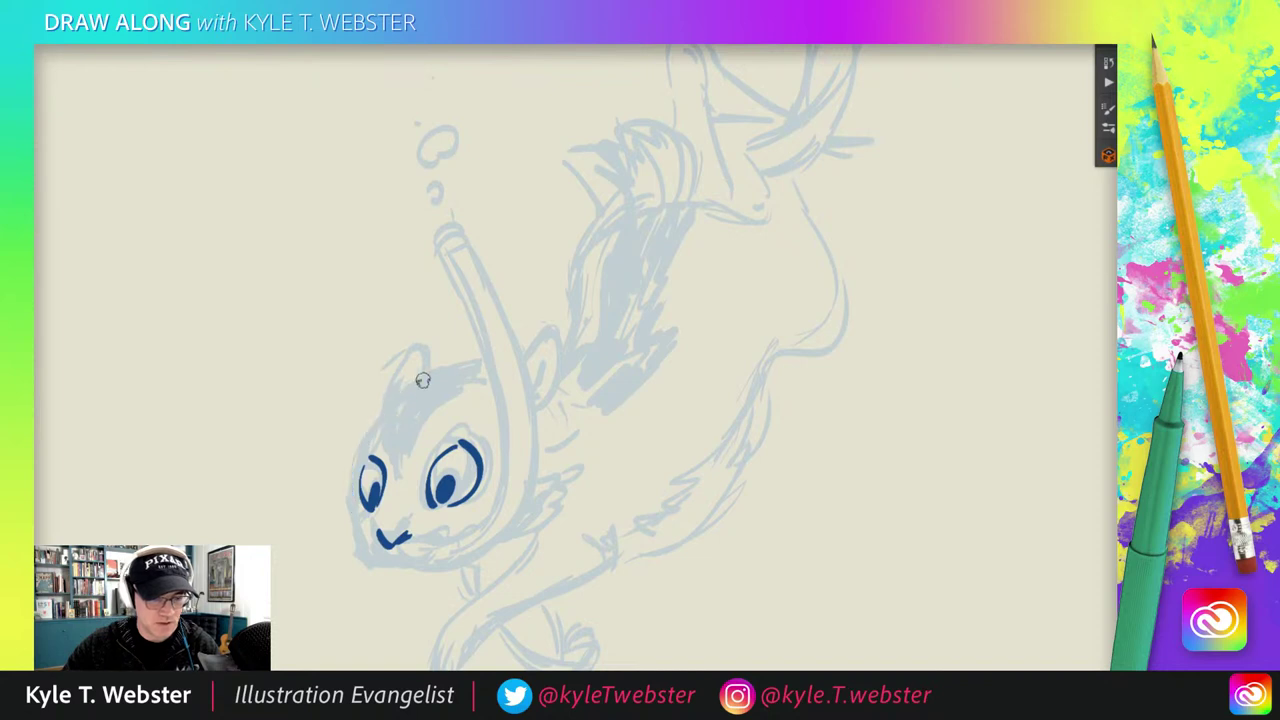
mouse_move(423, 380)
mouse_down()
mouse_move(358, 468)
mouse_move(357, 530)
mouse_move(370, 546)
mouse_move(447, 533)
mouse_move(384, 562)
mouse_move(410, 570)
mouse_move(430, 556)
mouse_move(430, 574)
mouse_move(442, 548)
mouse_move(500, 512)
mouse_move(492, 365)
mouse_move(440, 250)
mouse_move(489, 357)
mouse_move(500, 428)
mouse_move(470, 486)
mouse_move(438, 496)
mouse_up()
scroll(446, 245, down, 2)
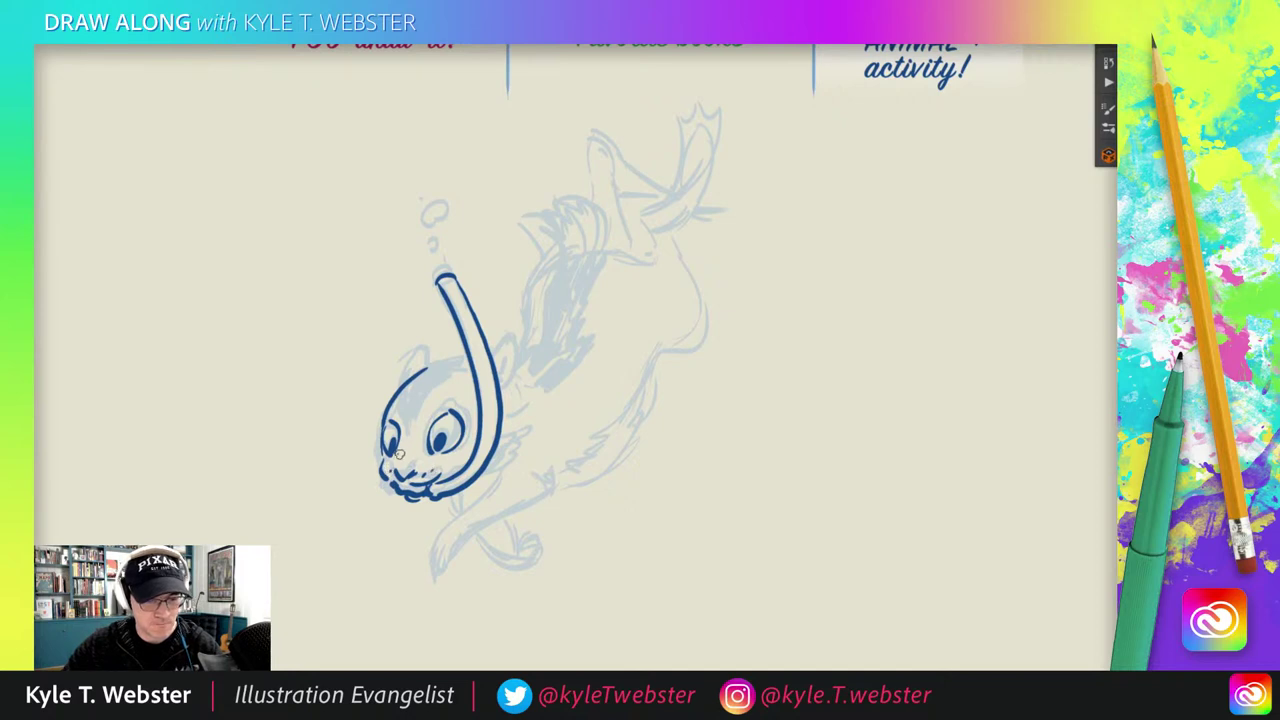
Step: Ink a bold brow marking, the rounded ear, the lower right head and the left cheek
drag(462, 370, 414, 418)
mouse_move(436, 374)
mouse_down()
mouse_move(410, 416)
mouse_move(420, 408)
mouse_up()
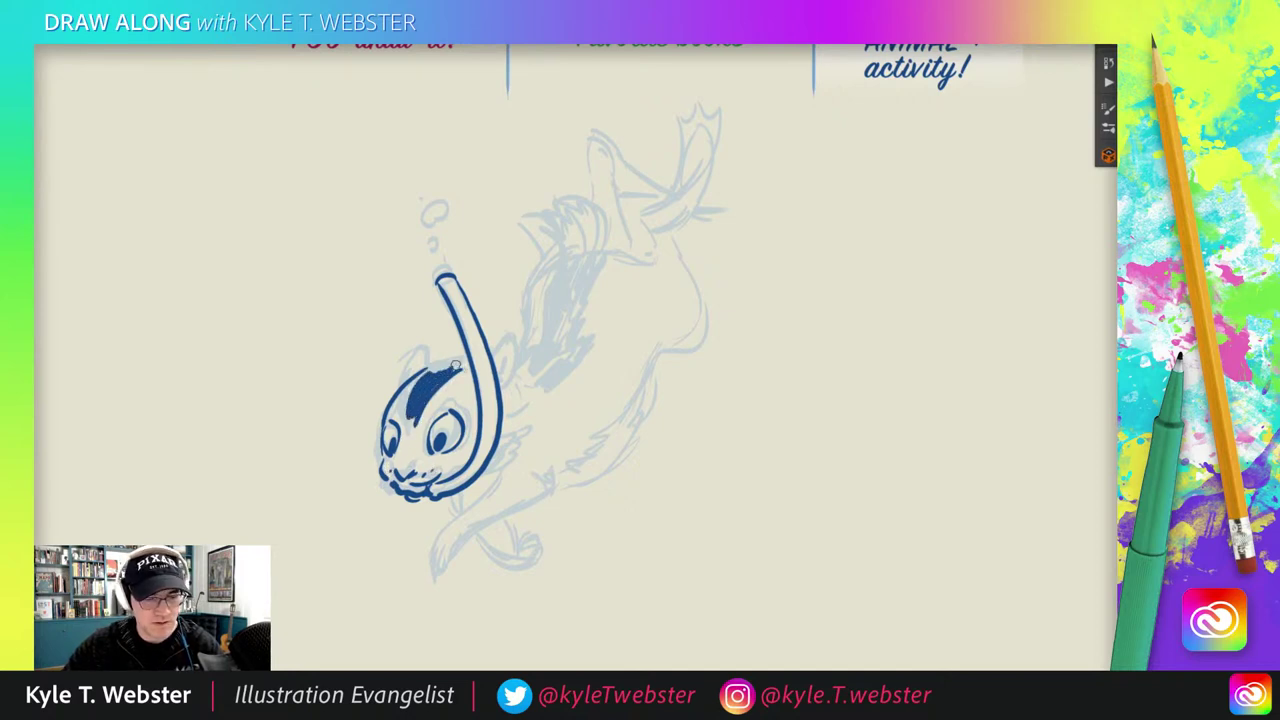
mouse_move(462, 362)
mouse_down()
mouse_move(433, 374)
mouse_move(419, 355)
mouse_move(410, 384)
mouse_up()
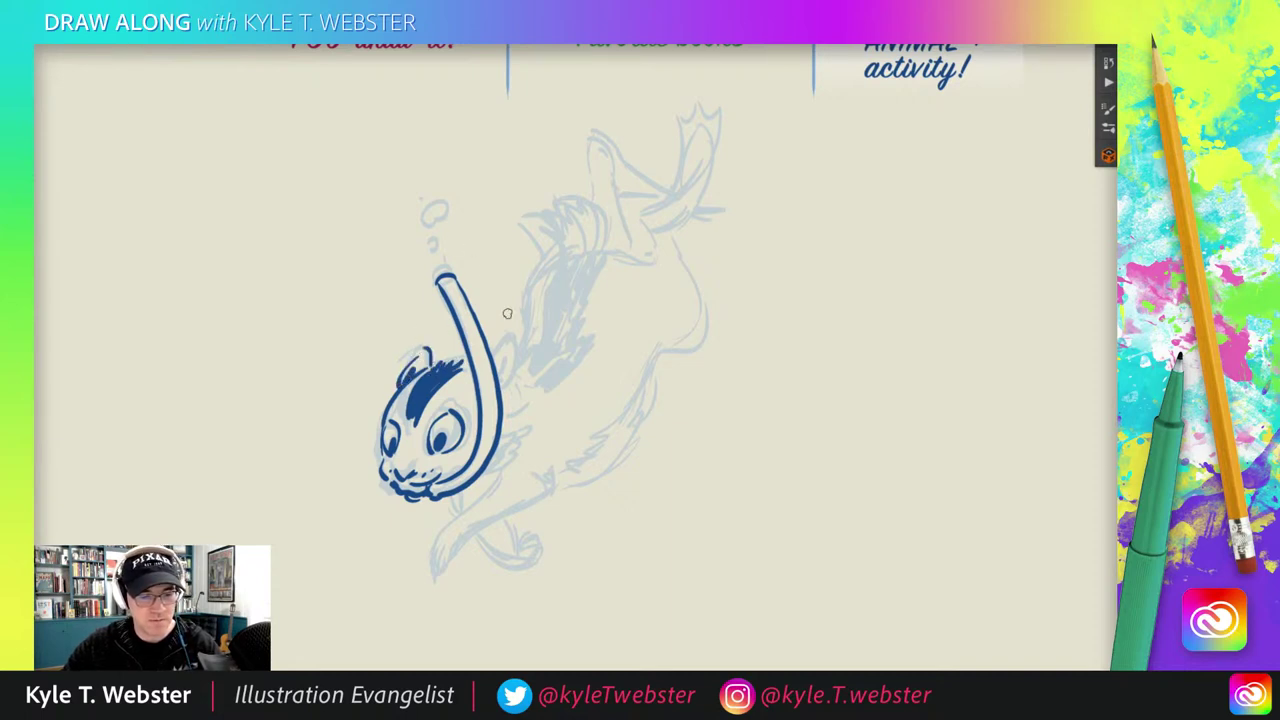
mouse_move(493, 362)
mouse_down()
mouse_move(516, 368)
mouse_move(500, 388)
mouse_move(517, 347)
mouse_up()
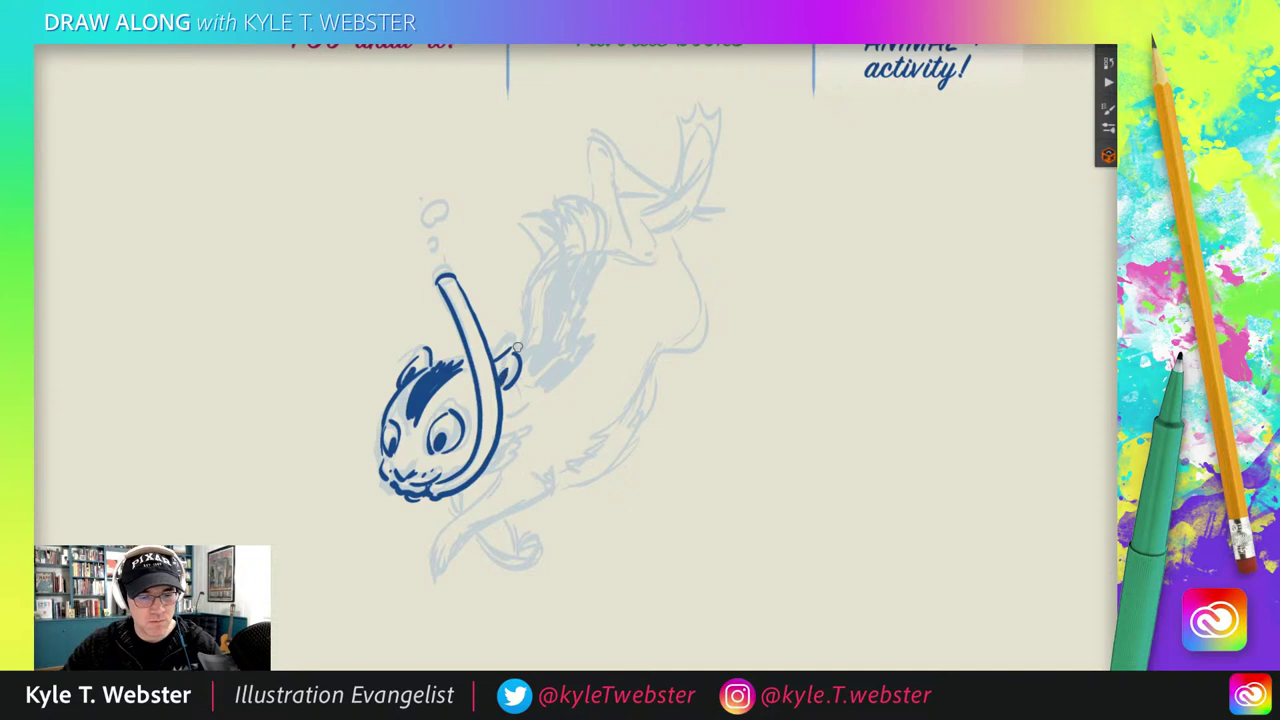
drag(380, 373, 364, 353)
drag(495, 424, 463, 460)
drag(362, 434, 336, 460)
Step: Ink the whiskers, front leg, back-leg line, belly line, upper back and tail base
mouse_move(482, 458)
mouse_down()
mouse_move(411, 545)
mouse_move(408, 570)
mouse_move(432, 544)
mouse_up()
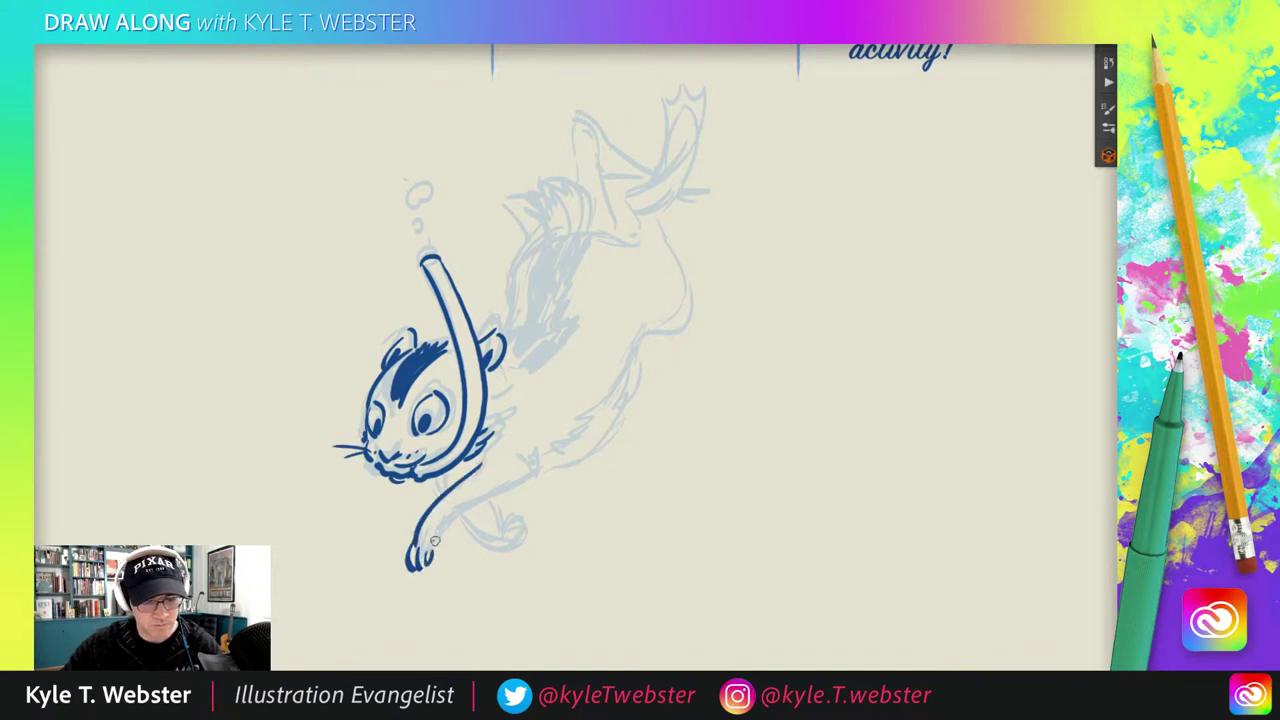
mouse_move(514, 482)
mouse_down()
mouse_move(432, 543)
mouse_move(514, 511)
mouse_move(509, 528)
mouse_move(518, 522)
mouse_move(490, 520)
mouse_up()
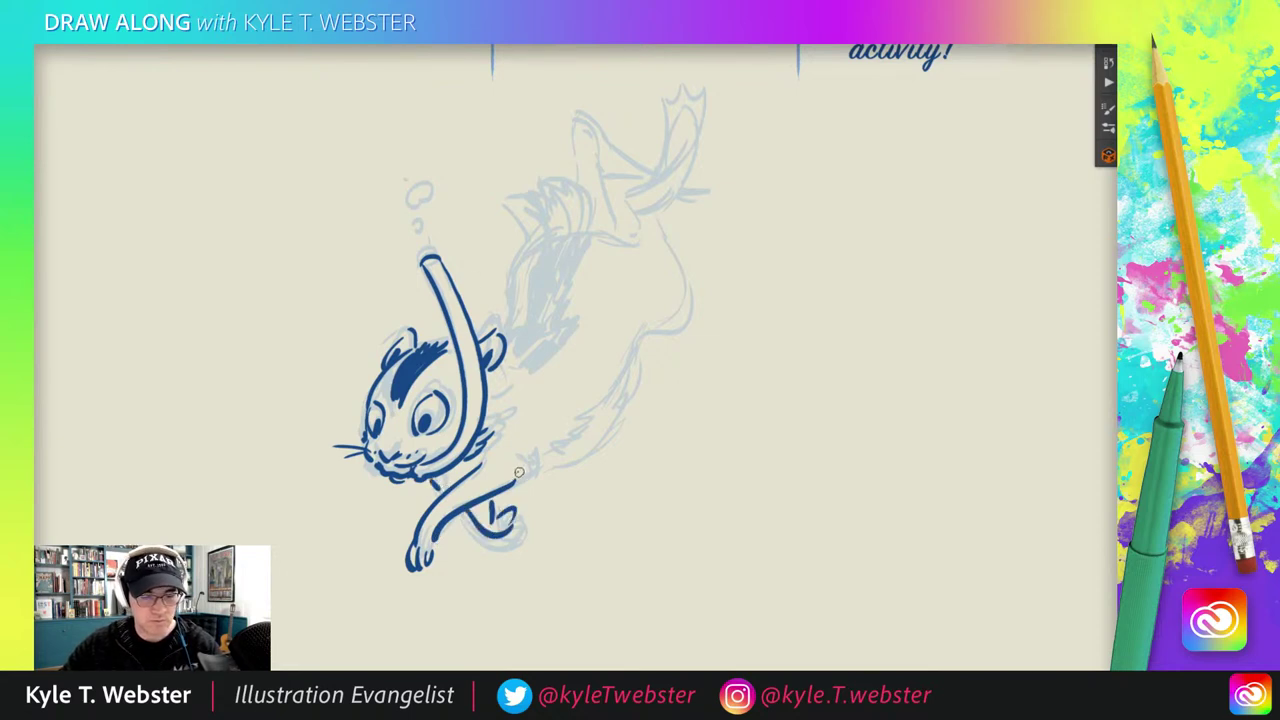
mouse_move(521, 476)
mouse_down()
mouse_move(600, 424)
mouse_move(645, 310)
mouse_up()
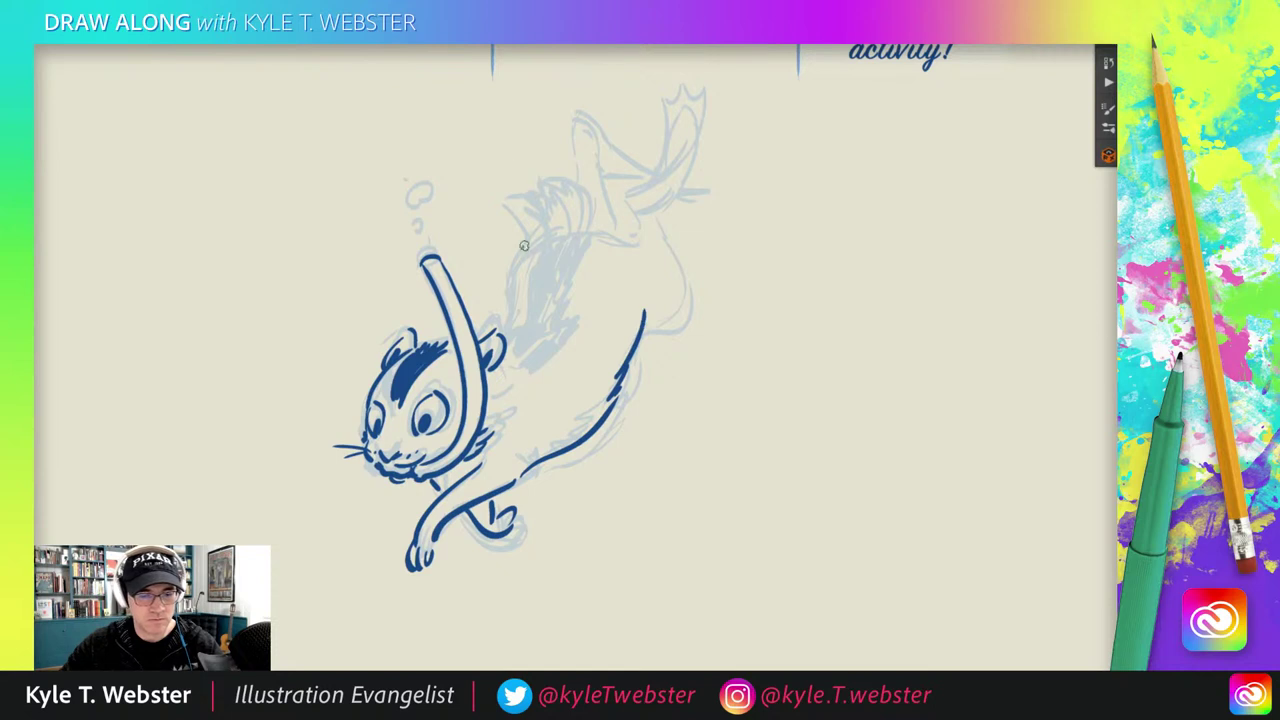
mouse_move(506, 330)
mouse_down()
mouse_move(504, 268)
mouse_move(540, 229)
mouse_move(553, 183)
mouse_move(530, 190)
mouse_move(540, 232)
mouse_move(576, 230)
mouse_move(573, 192)
mouse_up()
Step: Undo the stray foot fill and scribble a solid dark blue patch on the back
key(ctrl+z)
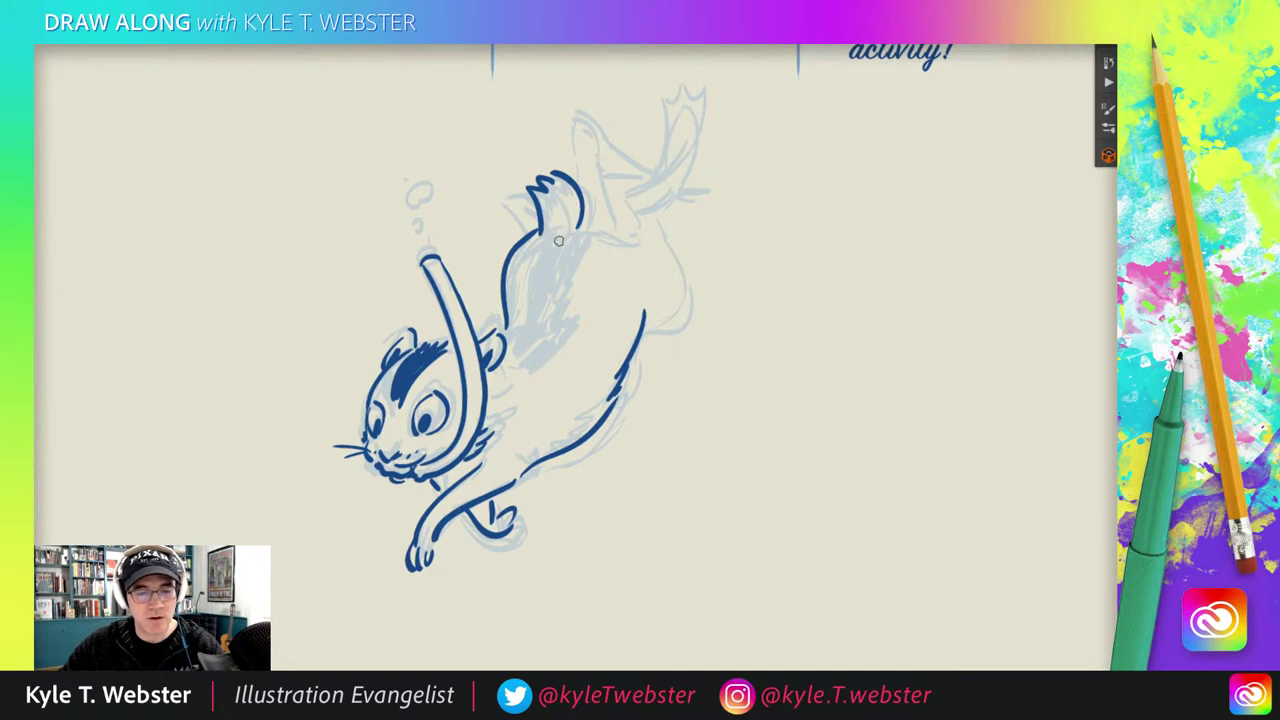
mouse_move(559, 241)
mouse_down()
mouse_move(535, 282)
mouse_move(544, 296)
mouse_move(521, 313)
mouse_move(550, 304)
mouse_move(525, 340)
mouse_move(536, 350)
mouse_move(510, 356)
mouse_up()
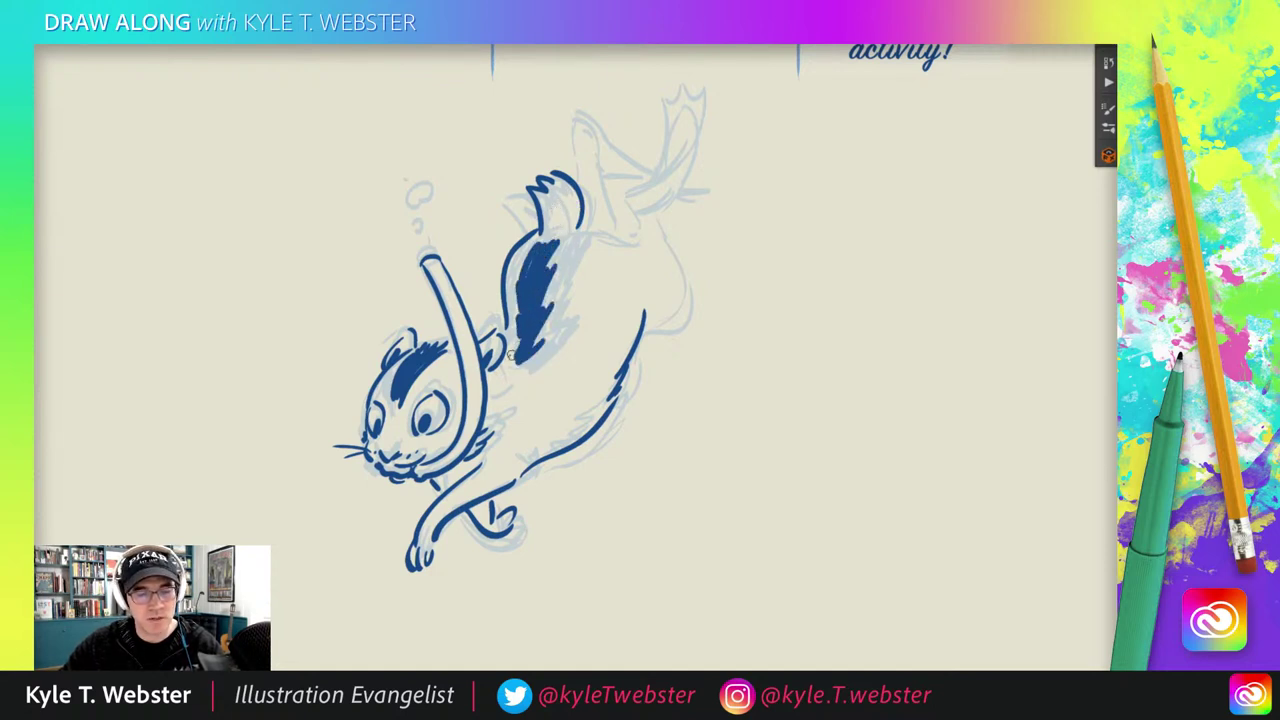
drag(520, 417, 486, 437)
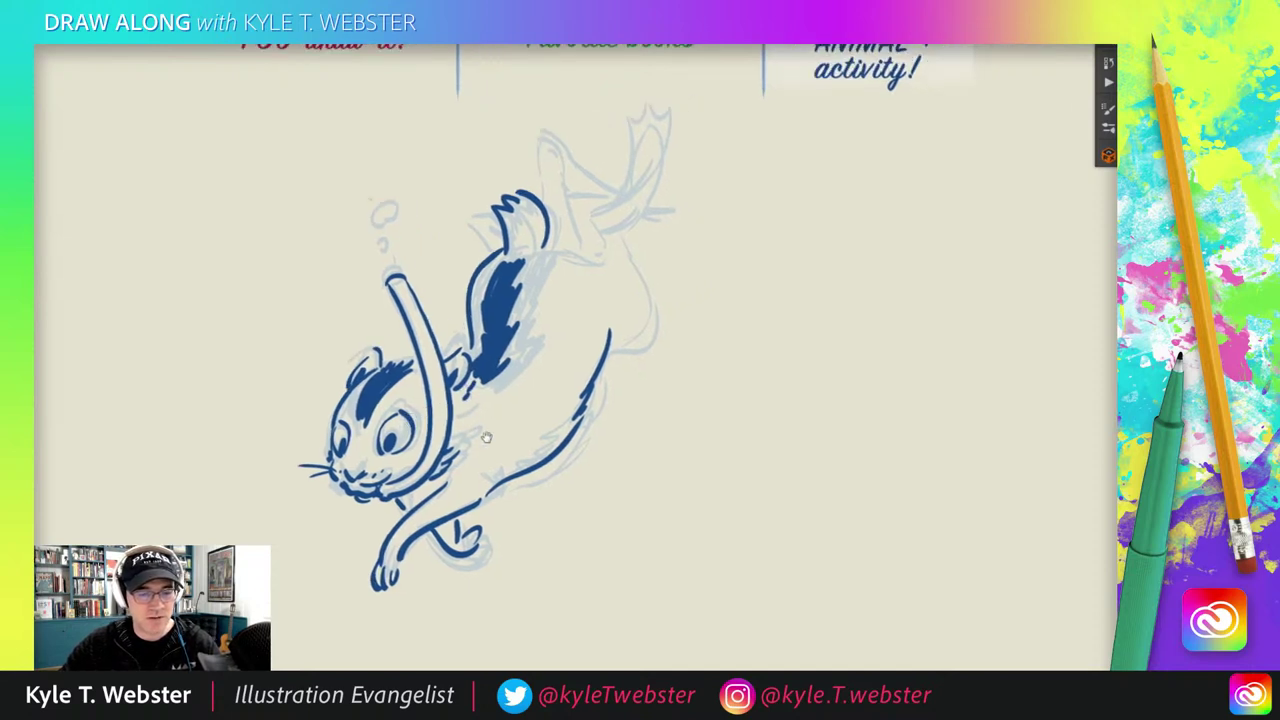
mouse_move(587, 306)
mouse_down()
mouse_move(542, 359)
mouse_move(575, 268)
mouse_move(508, 298)
mouse_move(567, 260)
mouse_up()
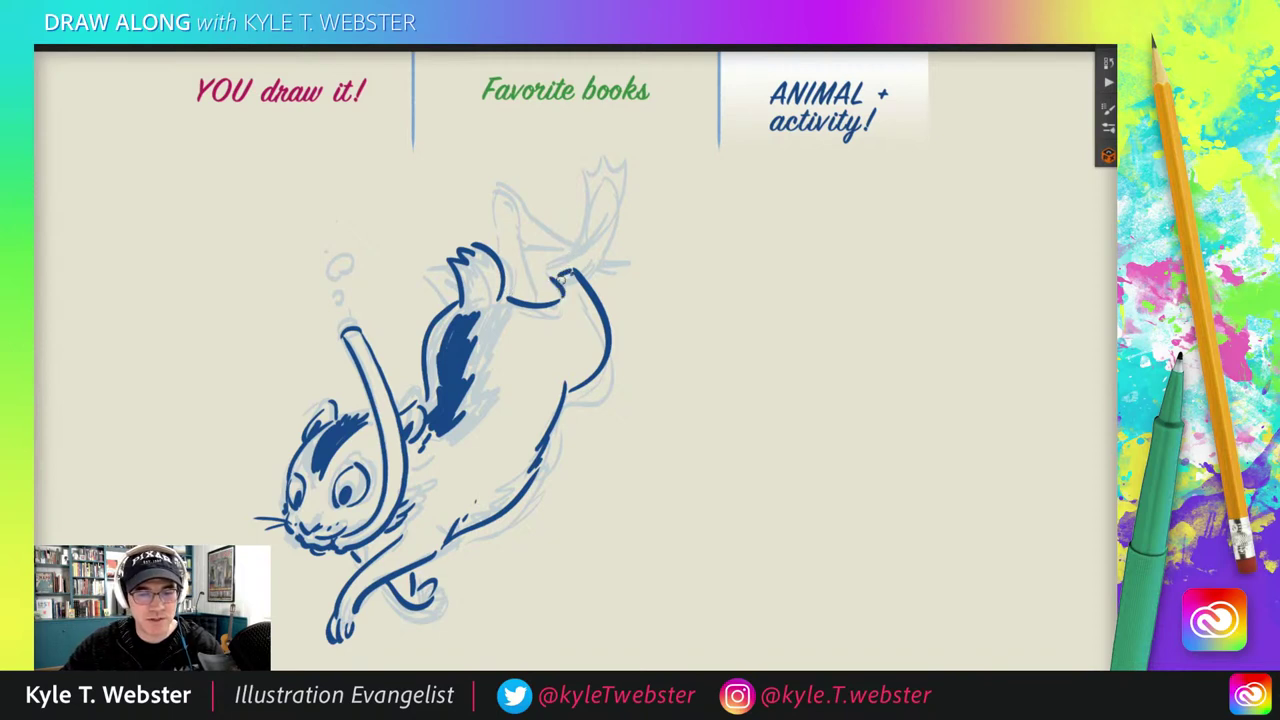
Step: Ink the raised hind leg and webbed foot, redrawing it with a thicker outline
drag(545, 268, 605, 203)
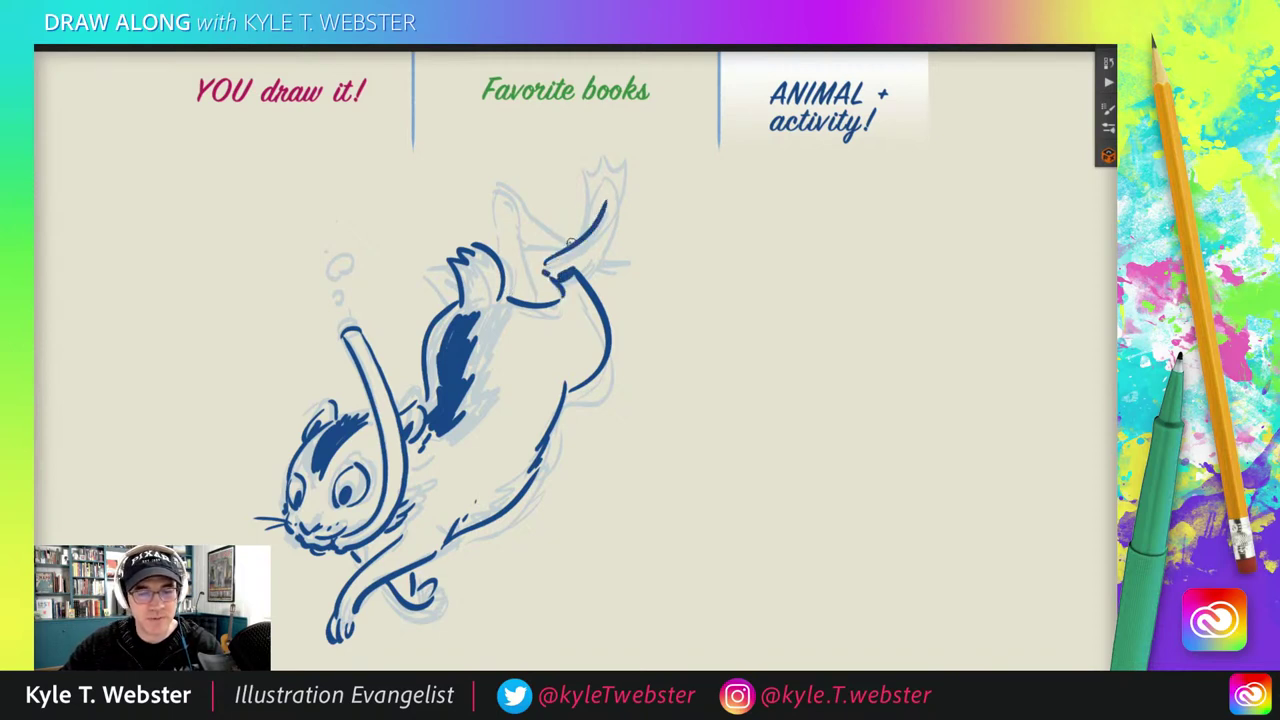
mouse_move(569, 242)
mouse_down()
mouse_move(587, 177)
mouse_move(606, 156)
mouse_move(623, 159)
mouse_move(586, 258)
mouse_up()
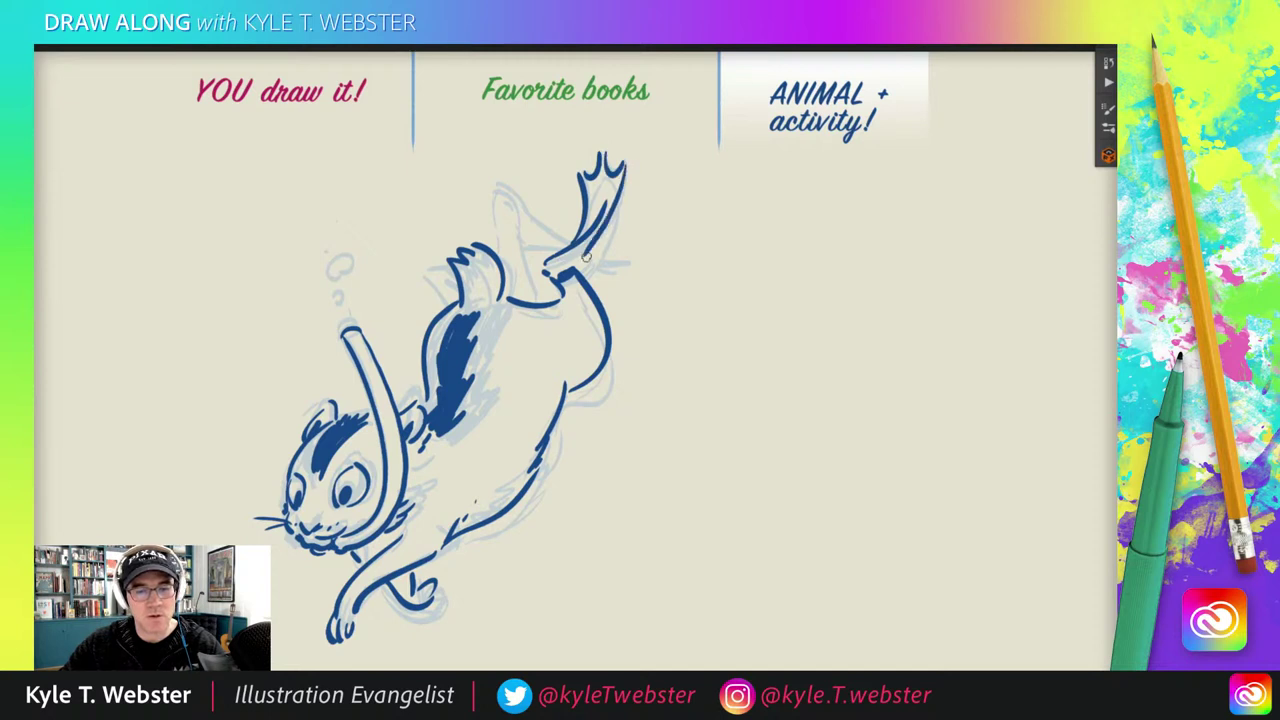
key(ctrl+z)
mouse_move(624, 168)
mouse_down()
mouse_move(562, 272)
mouse_move(500, 226)
mouse_move(638, 258)
mouse_move(600, 274)
mouse_move(522, 265)
mouse_move(526, 282)
mouse_move(504, 246)
mouse_up()
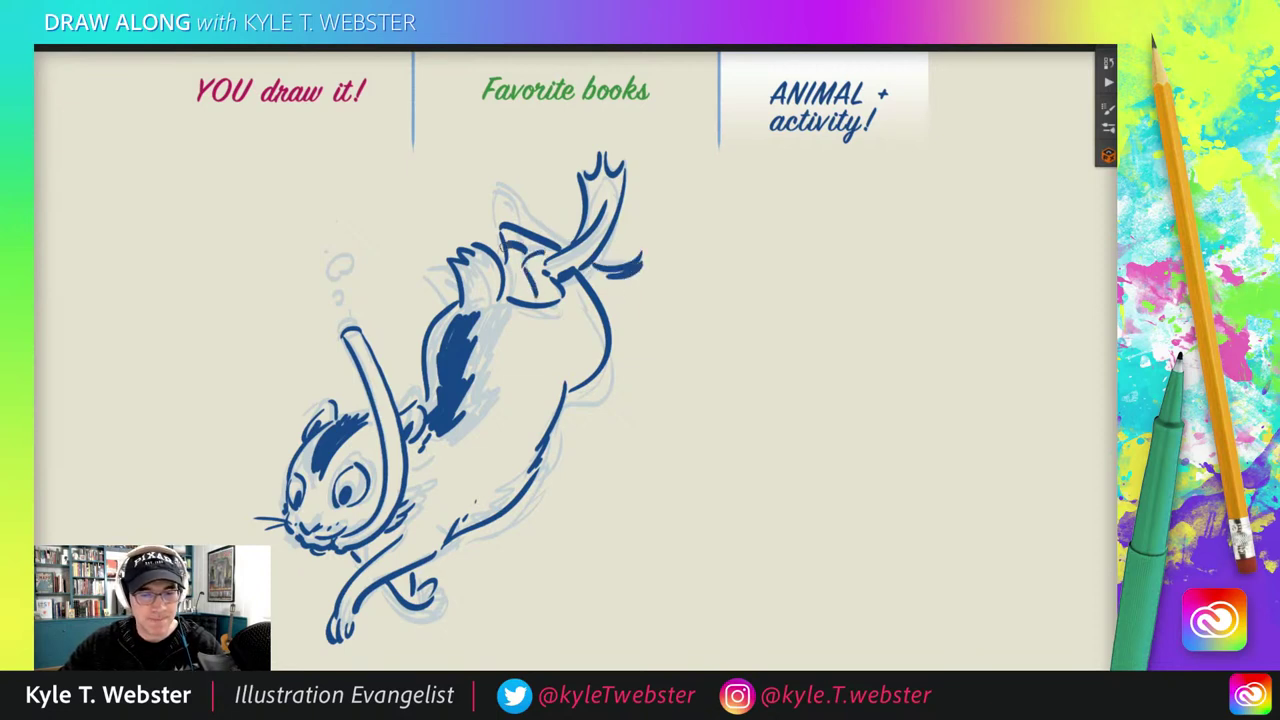
scroll(357, 292, down, 2)
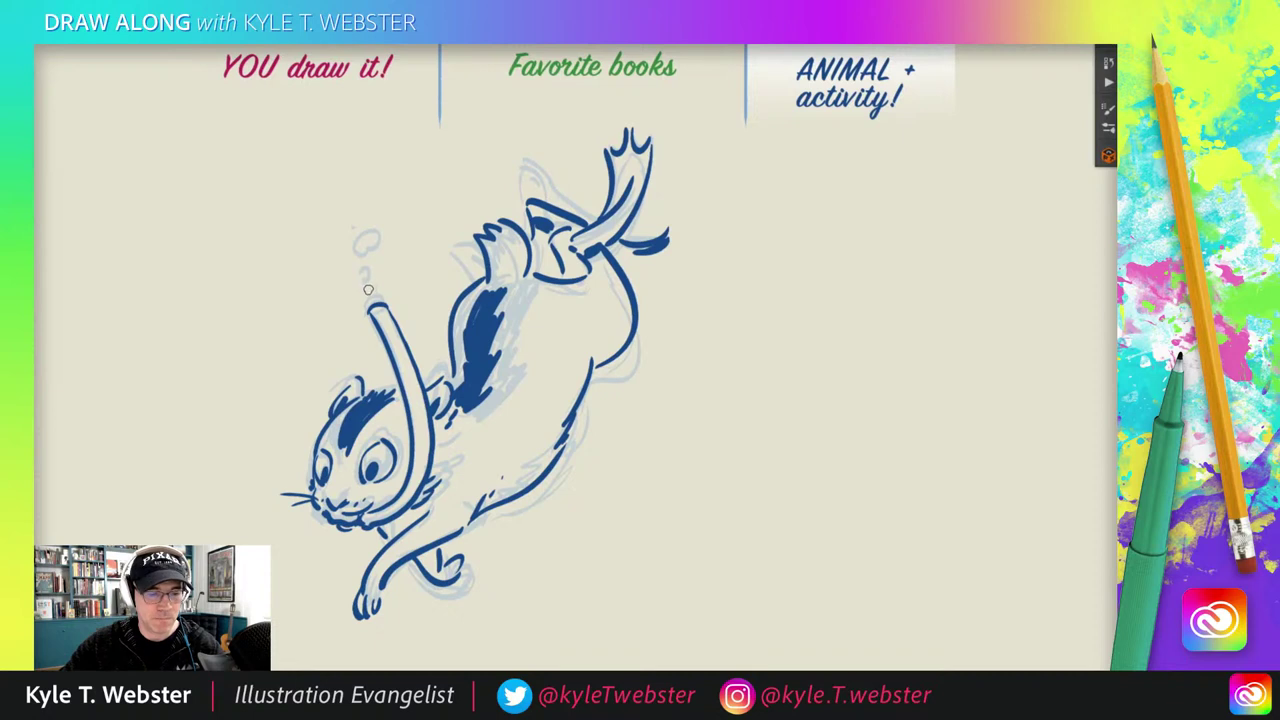
Step: Draw a bubble squiggle above the snorkel with three small bubble dots beside it
mouse_move(368, 290)
mouse_down()
mouse_move(374, 242)
mouse_move(360, 232)
mouse_up()
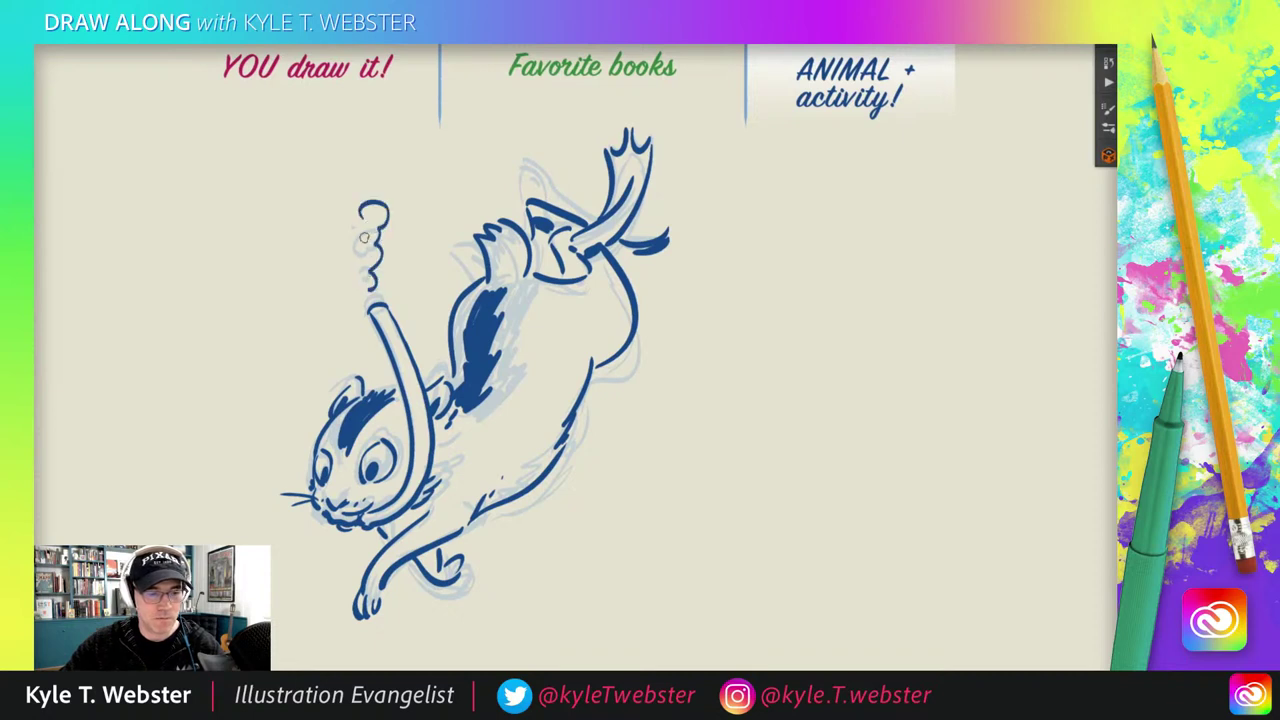
click(382, 175)
click(342, 236)
click(345, 284)
drag(289, 384, 279, 325)
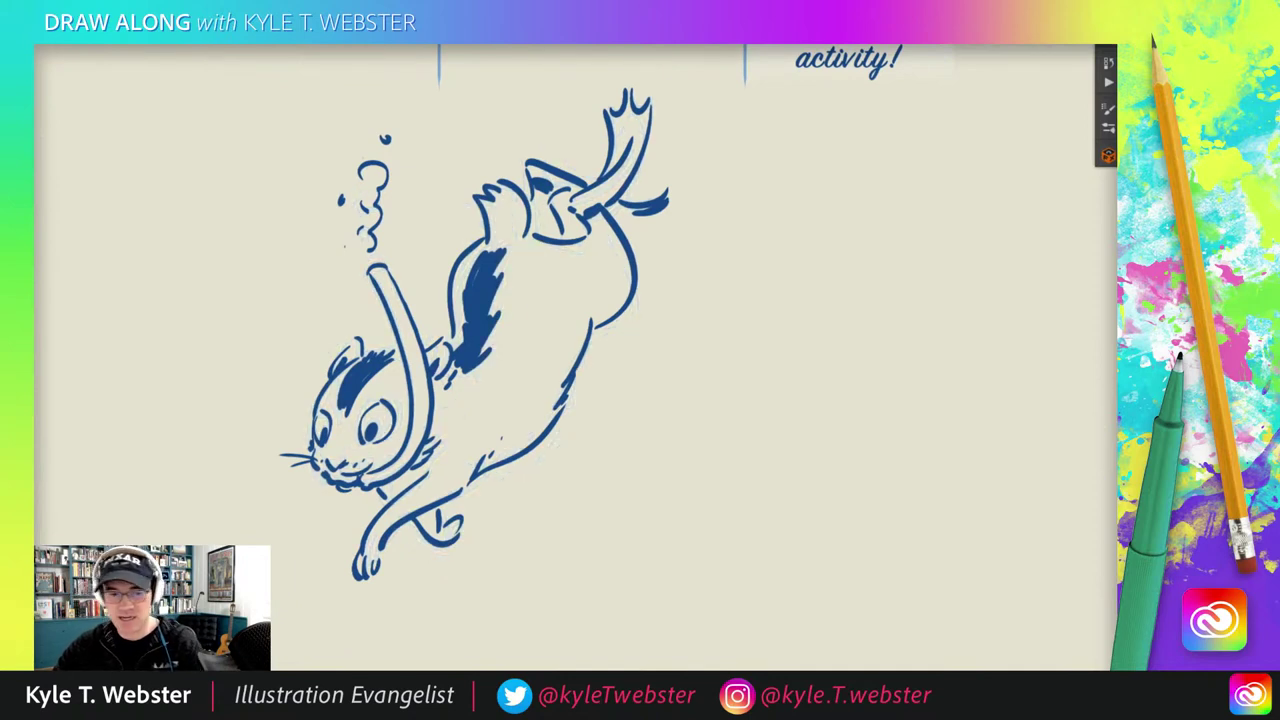
mouse_move(286, 380)
mouse_down()
mouse_move(288, 363)
mouse_move(387, 406)
mouse_move(300, 401)
mouse_move(240, 438)
mouse_up()
Step: Draw speed lines left of the otter and diagonal water lines to its lower right
drag(229, 397, 217, 398)
drag(372, 310, 314, 322)
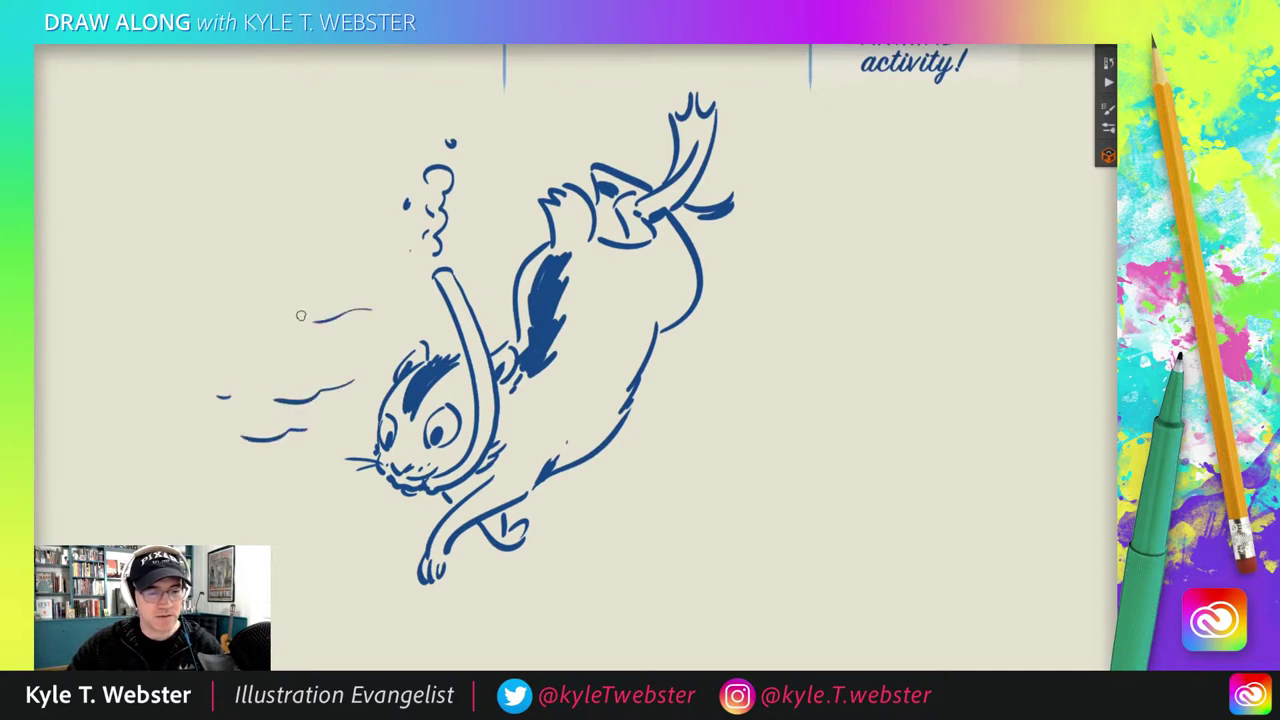
click(285, 307)
drag(637, 457, 704, 452)
drag(601, 610, 657, 507)
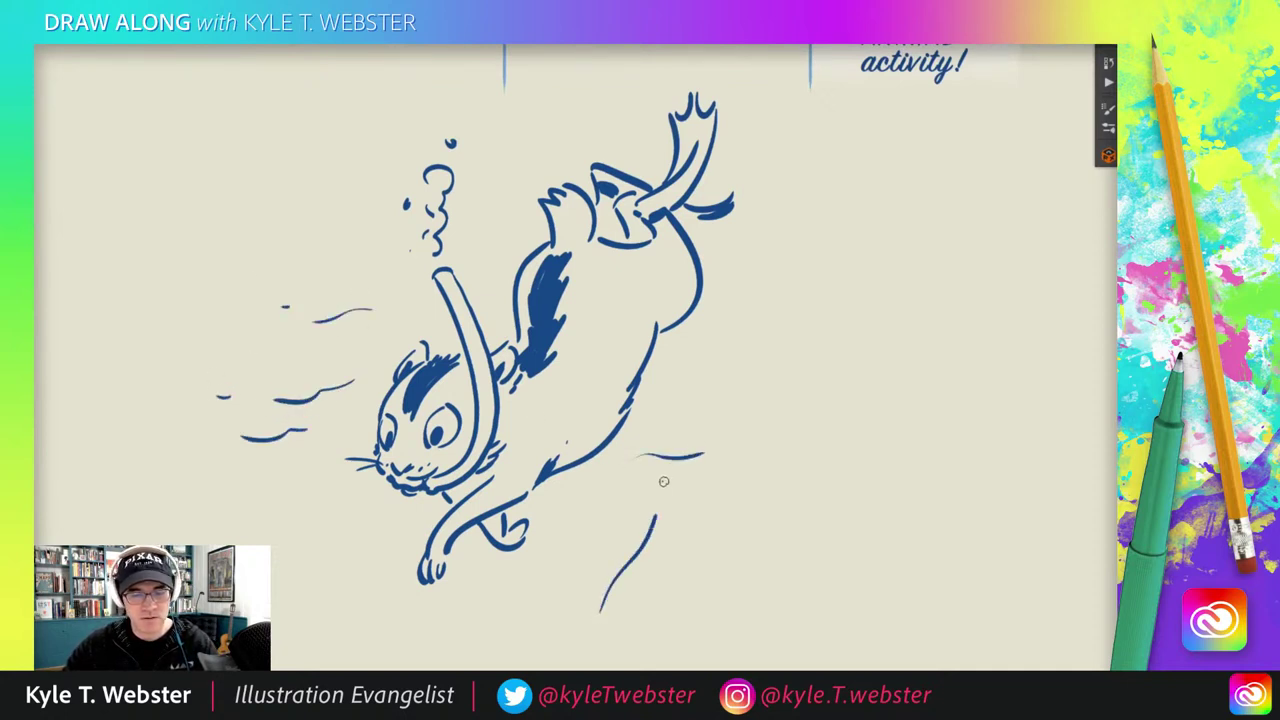
mouse_move(672, 439)
mouse_down()
mouse_move(692, 378)
mouse_move(648, 578)
mouse_up()
drag(655, 576, 758, 445)
drag(318, 558, 331, 540)
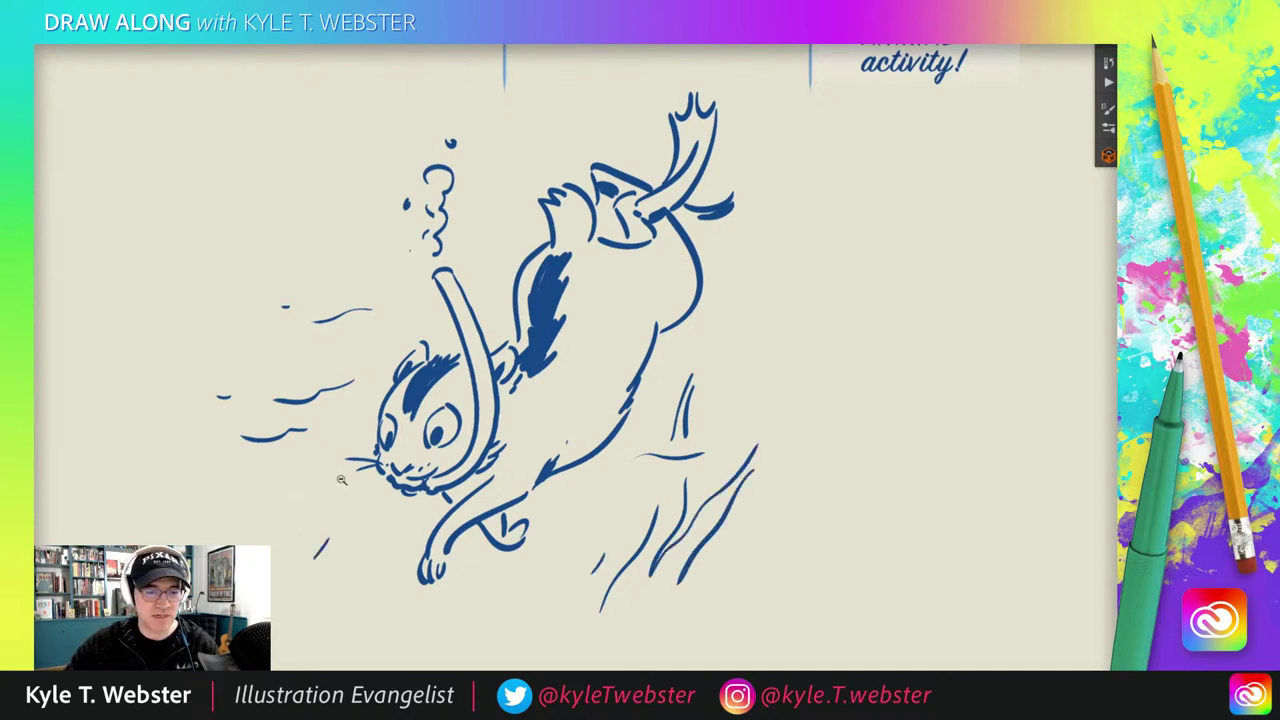
Step: Fit the whole canvas on screen and add small hatch strokes on the otter's neck
key(ctrl+0)
drag(410, 441, 403, 457)
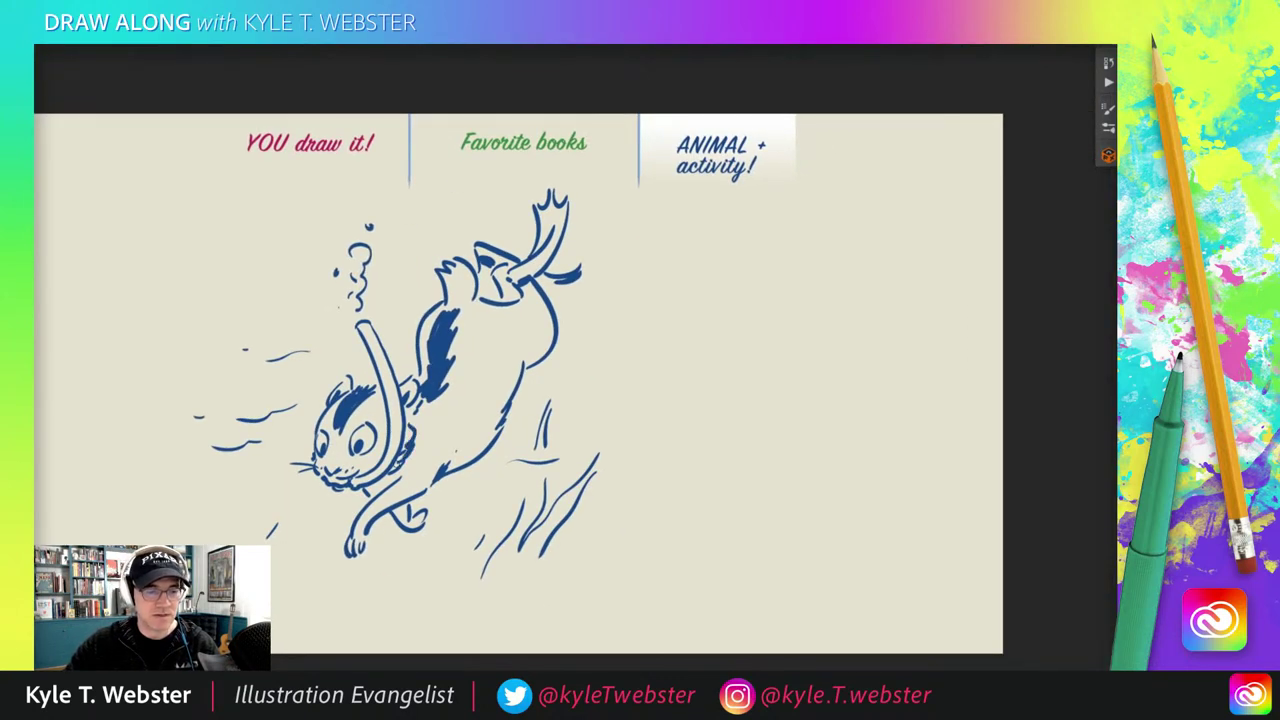
scroll(288, 430, right, 2)
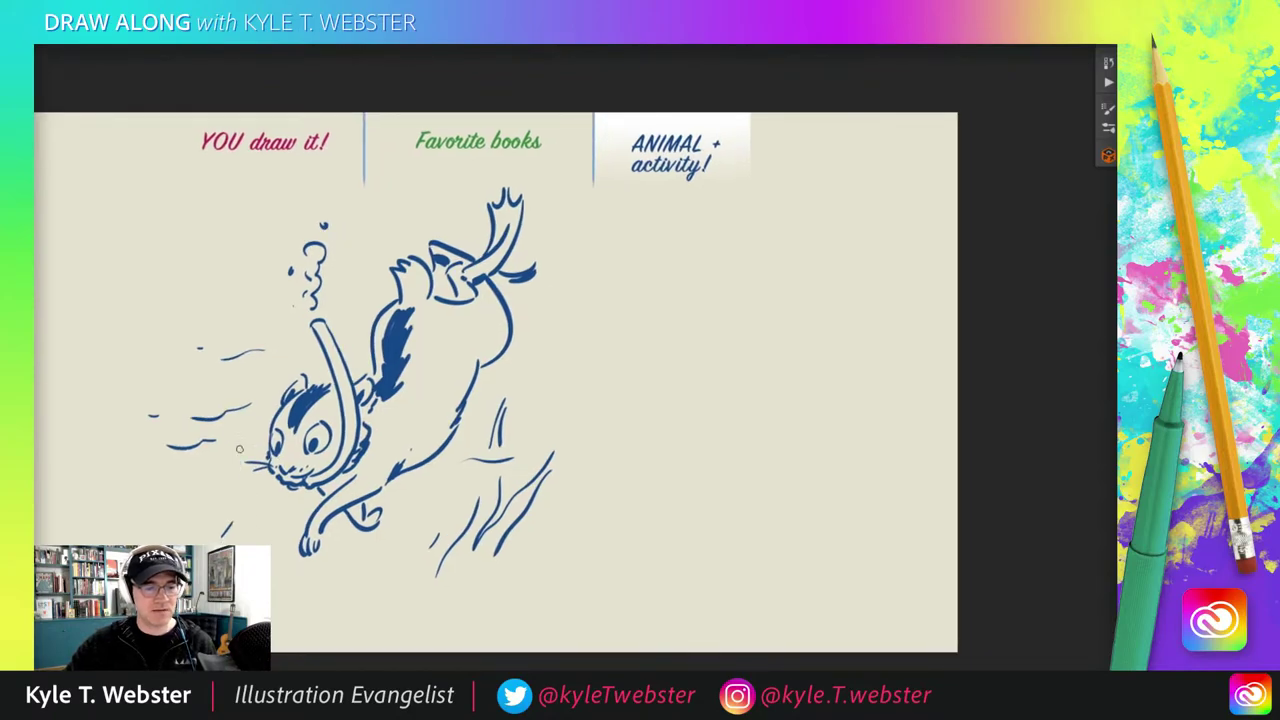
scroll(239, 449, left, 2)
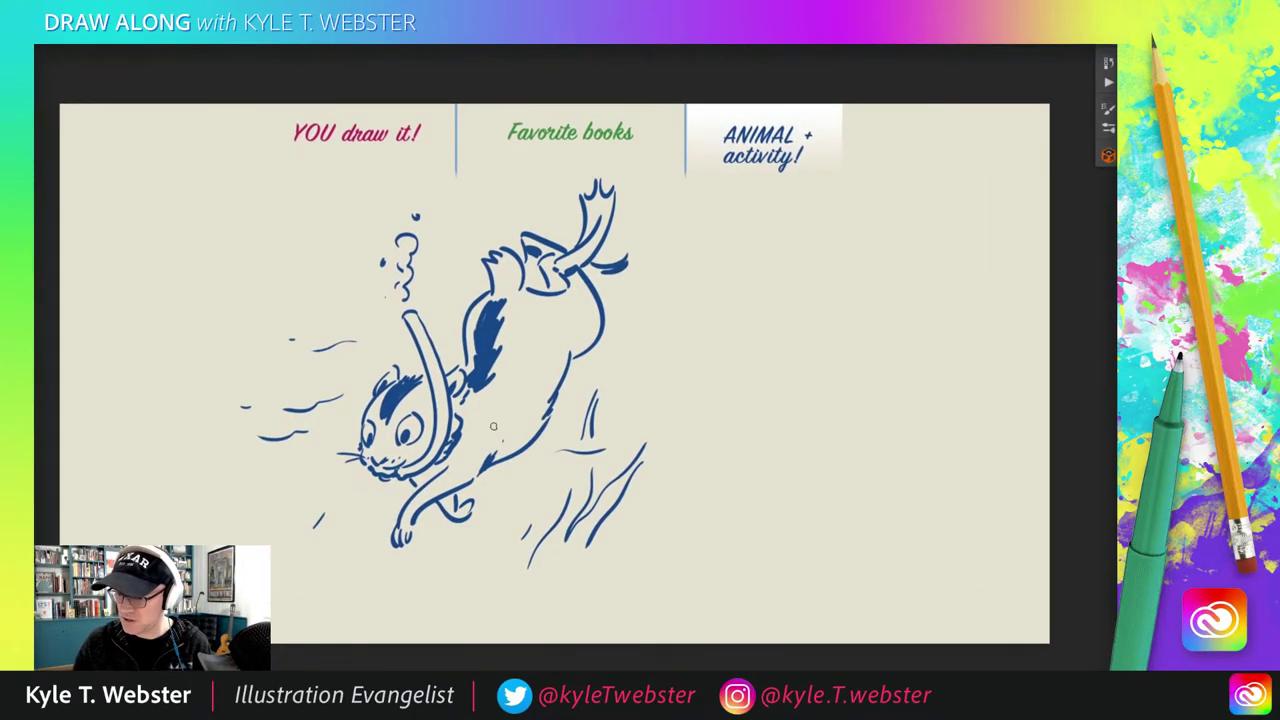